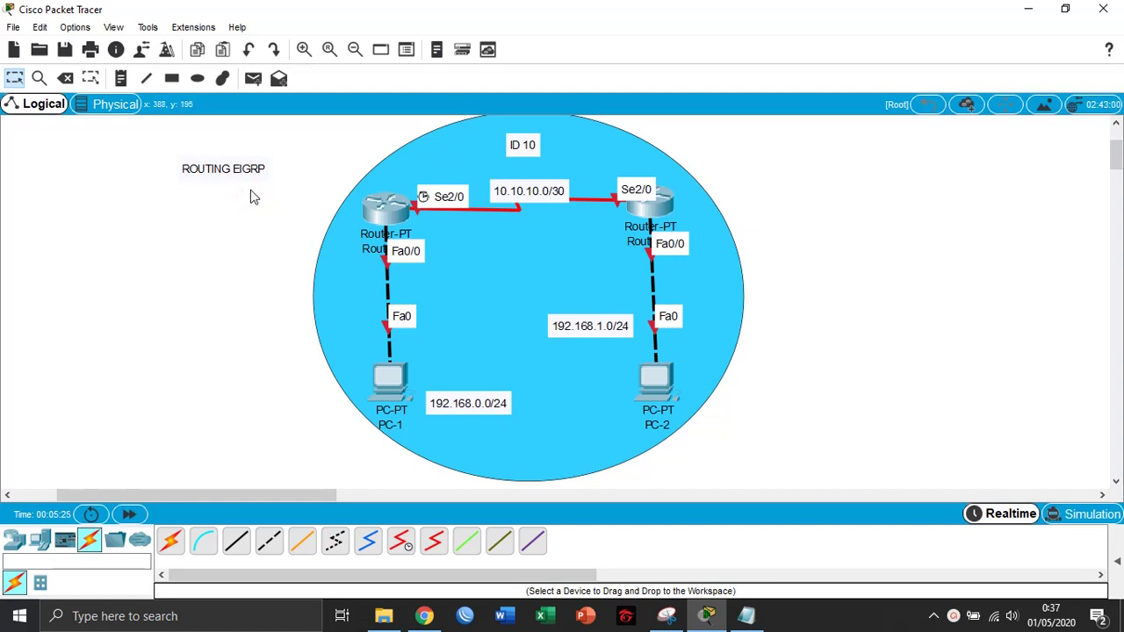
Move the ROUTING EIGRP note to just above Router-1 and nudge that router slightly
drag(221, 176, 358, 171)
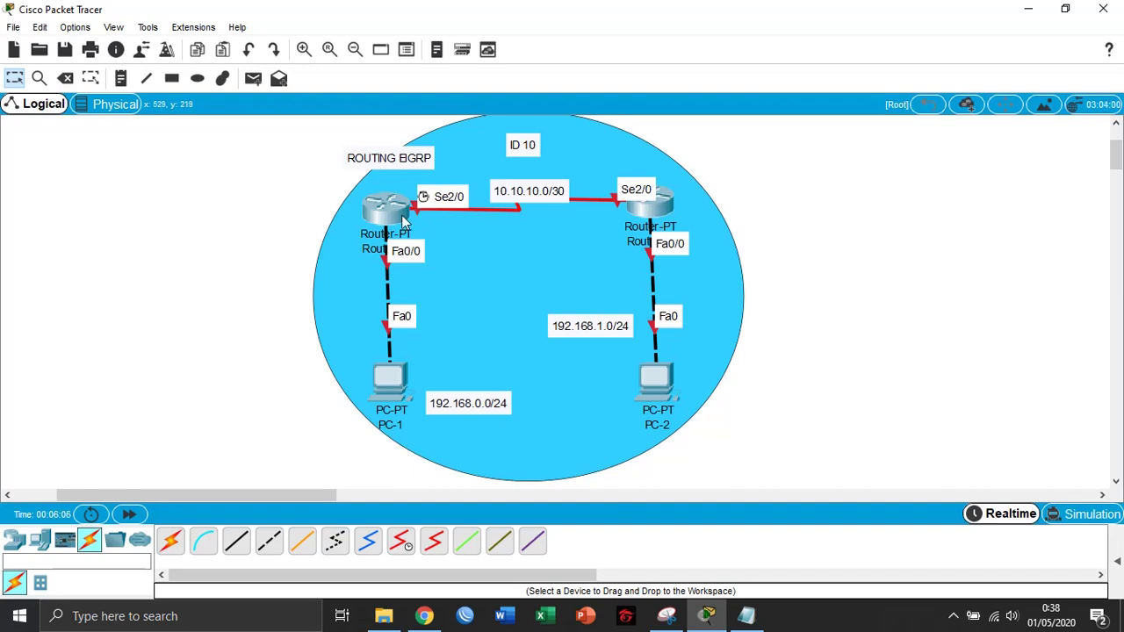
mouse_move(404, 221)
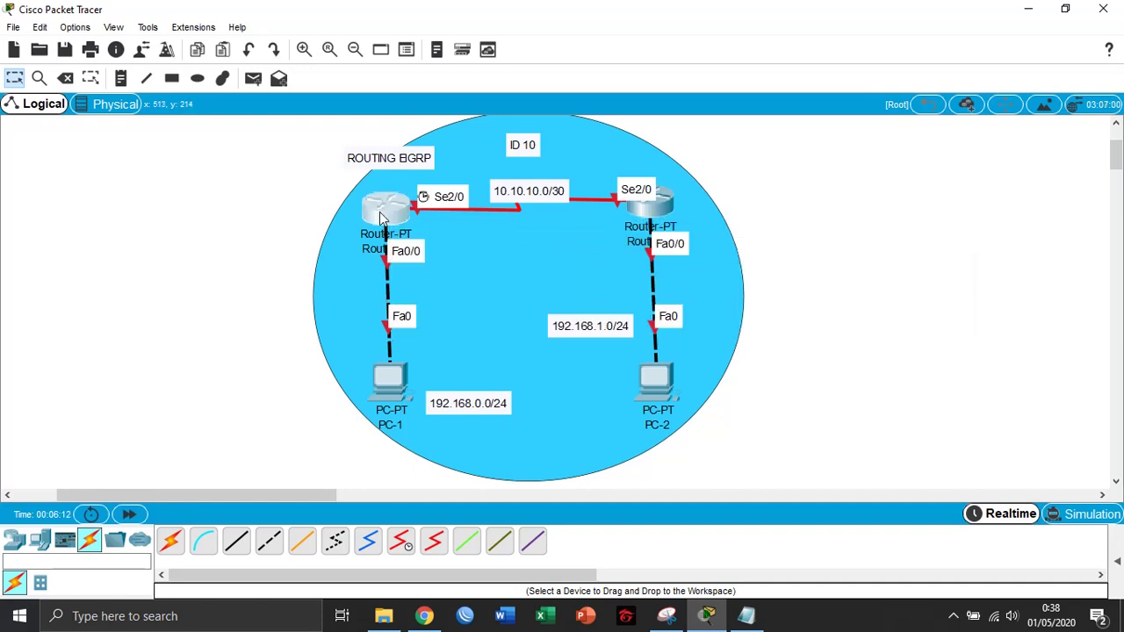
mouse_move(391, 214)
mouse_down()
mouse_move(239, 228)
mouse_move(404, 213)
mouse_move(384, 214)
mouse_up()
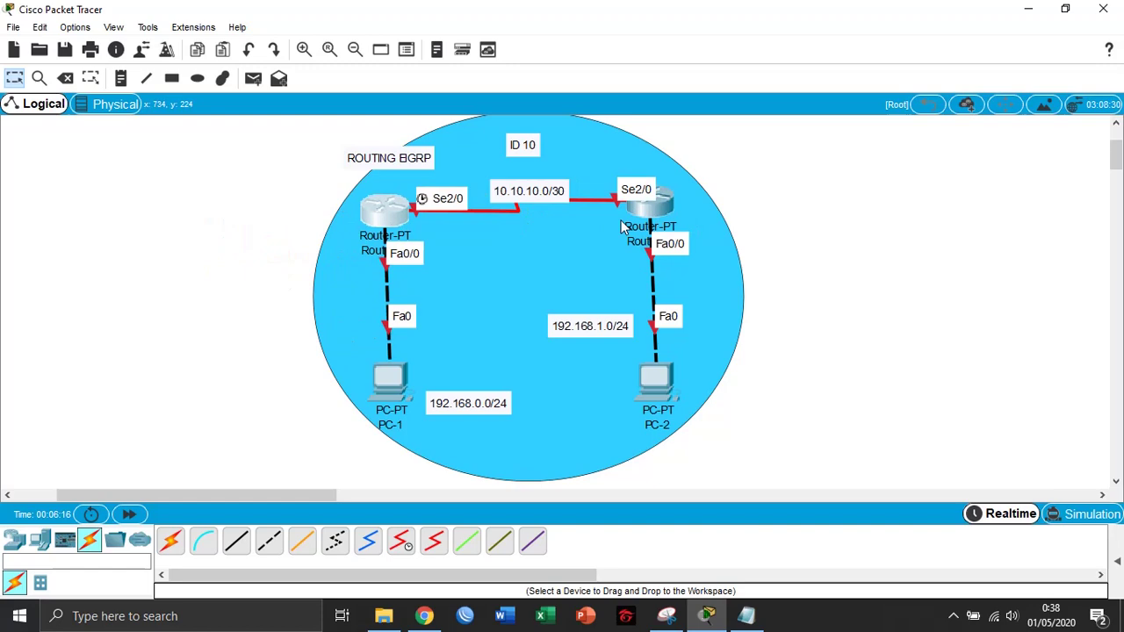
Turn on Router-1's FastEthernet0/0 interface and assign it IP address 192.168.0.1 with subnet mask 255.255.255.0
click(383, 207)
drag(401, 88, 509, 84)
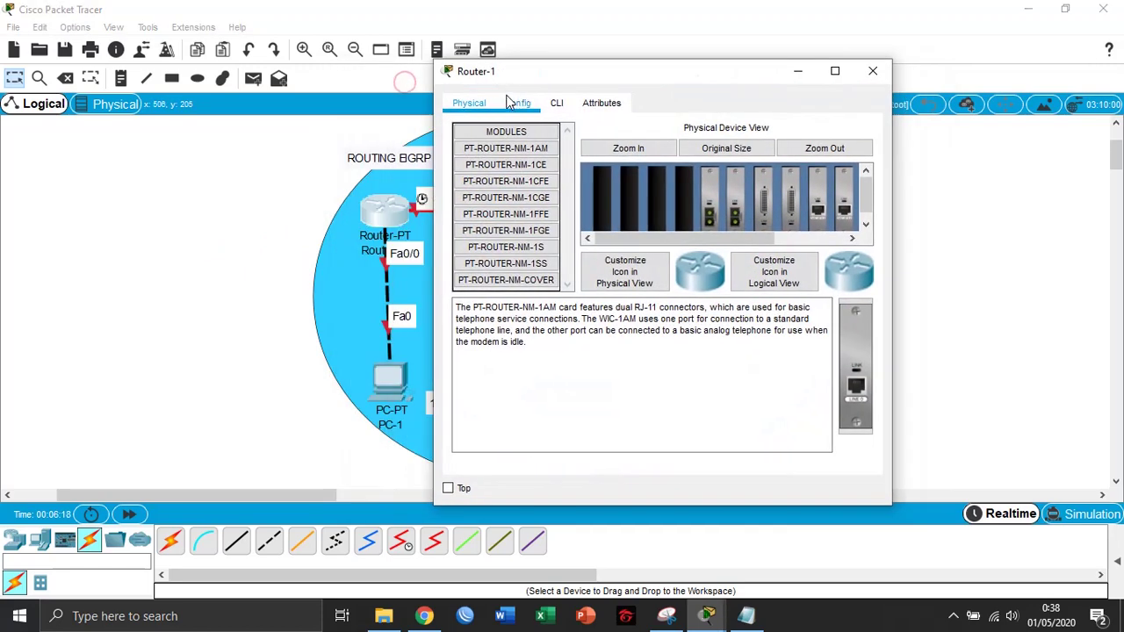
click(516, 103)
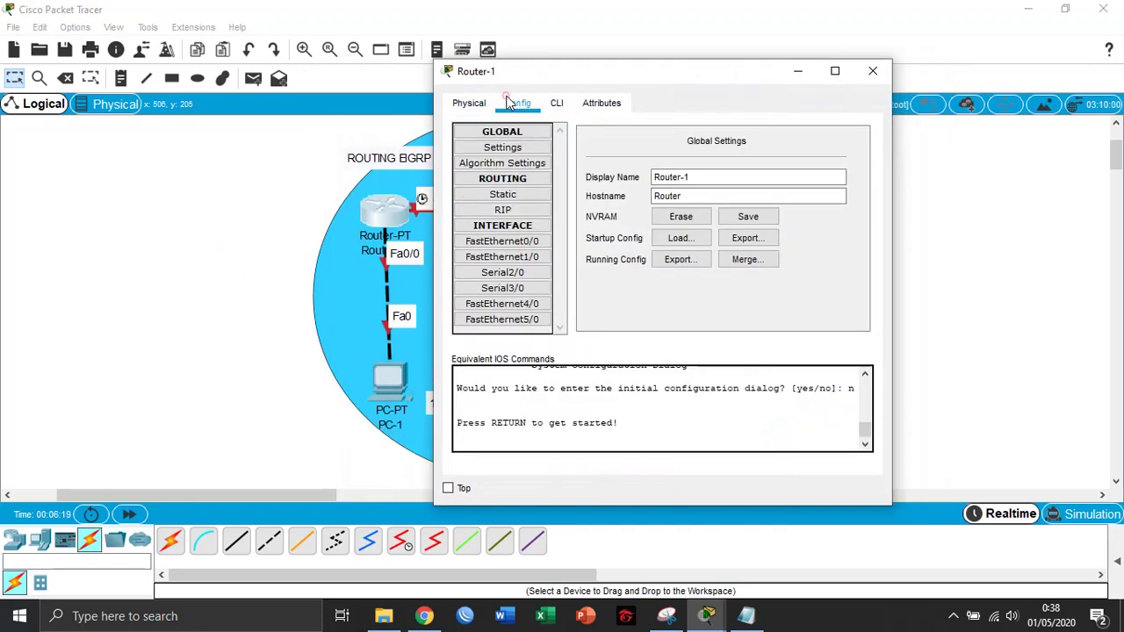
click(503, 241)
drag(661, 77, 764, 68)
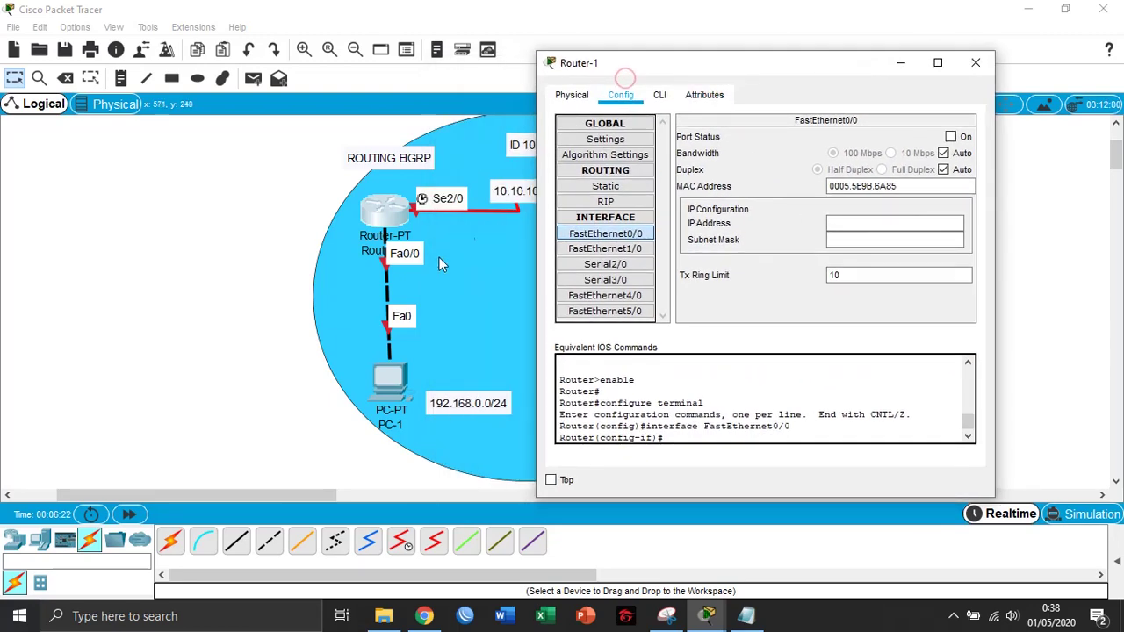
click(950, 136)
click(835, 225)
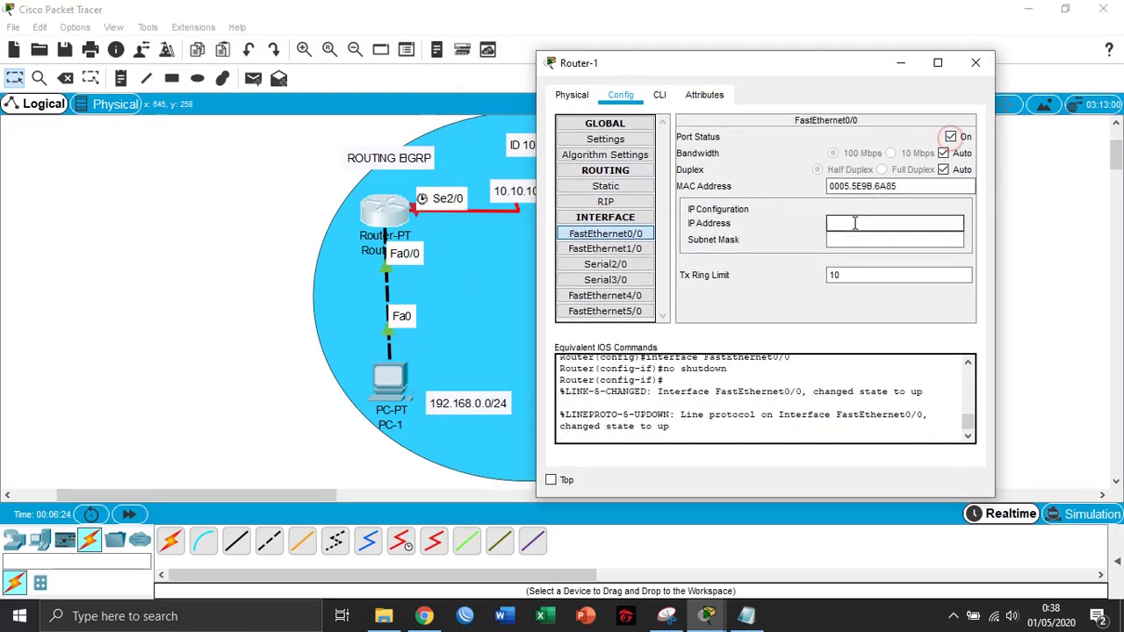
text(192.168)
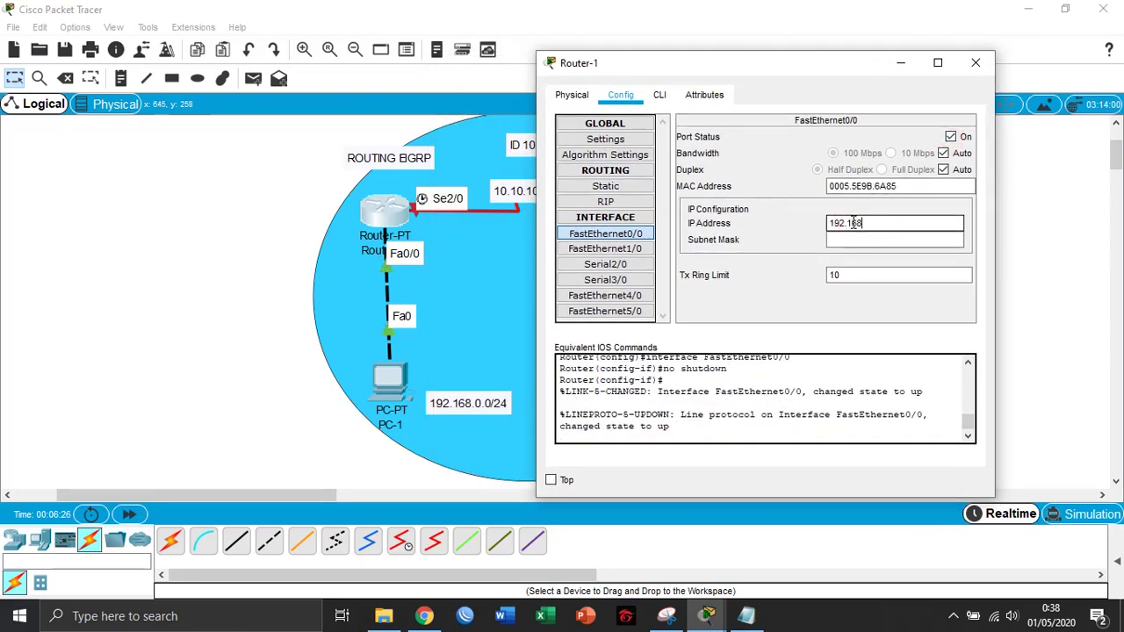
text(.0.1)
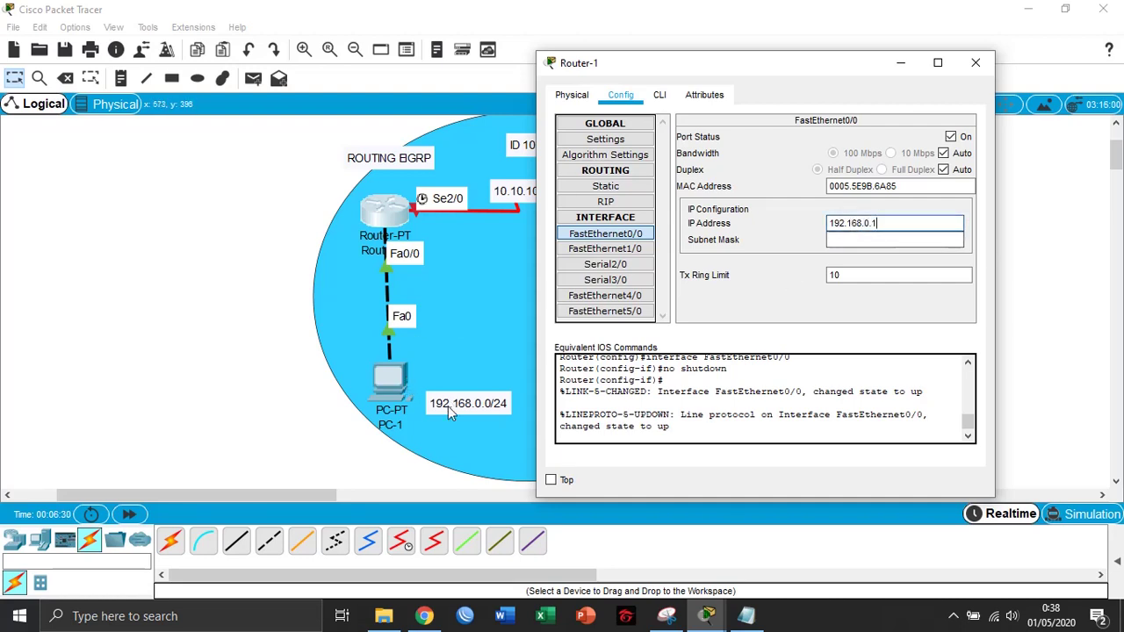
key(Tab)
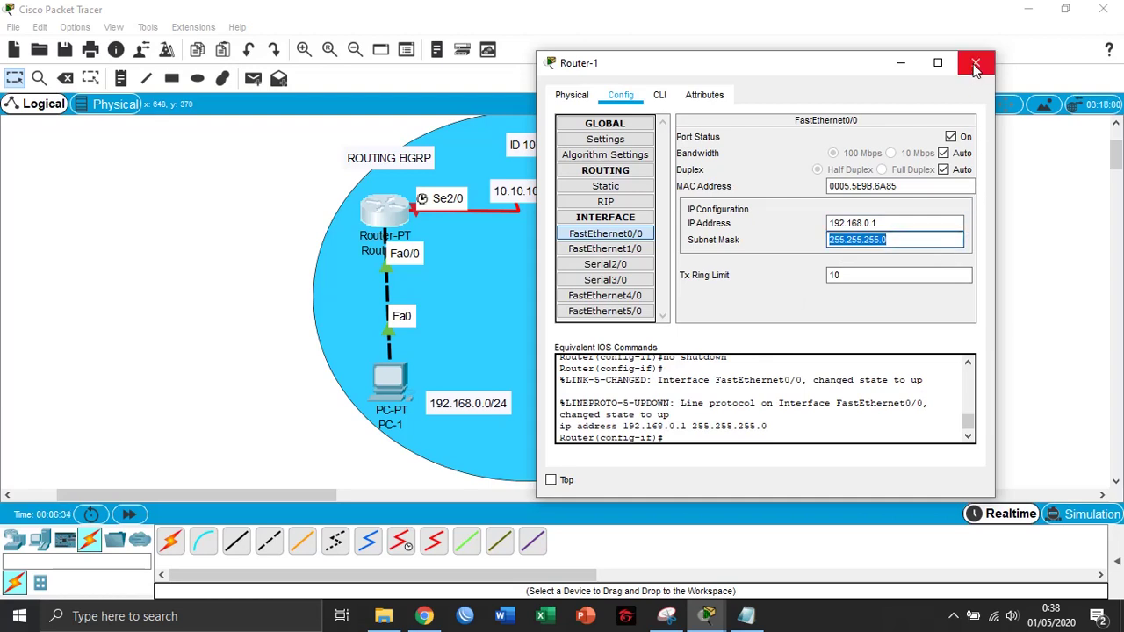
Turn on Router-1's Serial2/0 interface and assign it IP address 10.10.10.1 with subnet mask 255.255.255.252
click(632, 265)
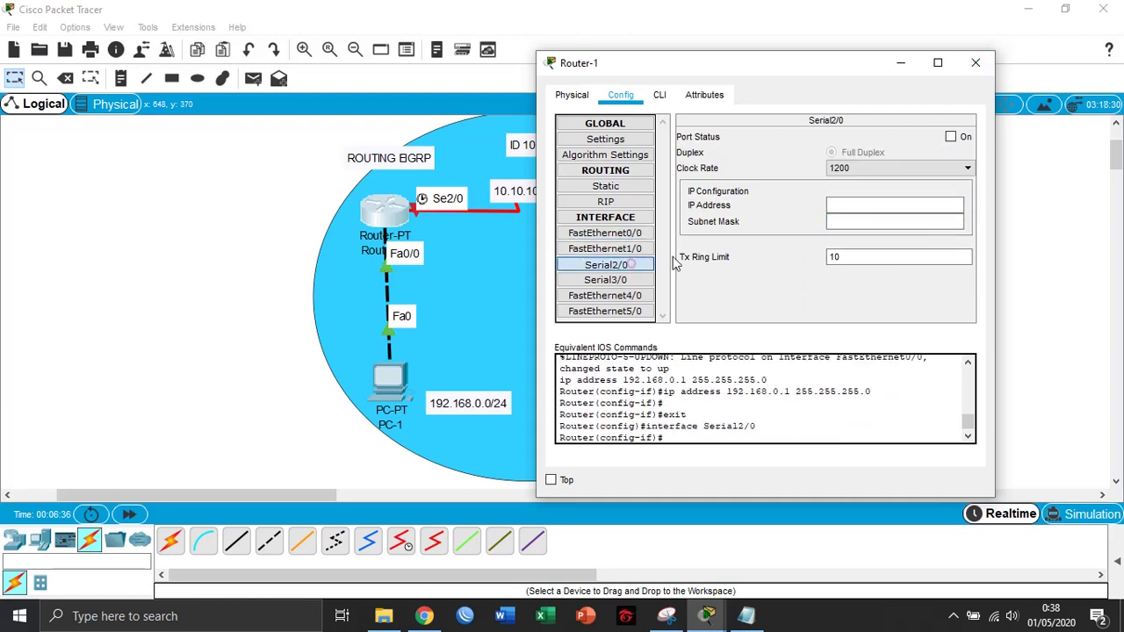
click(951, 137)
click(894, 207)
text(10.10.10.1)
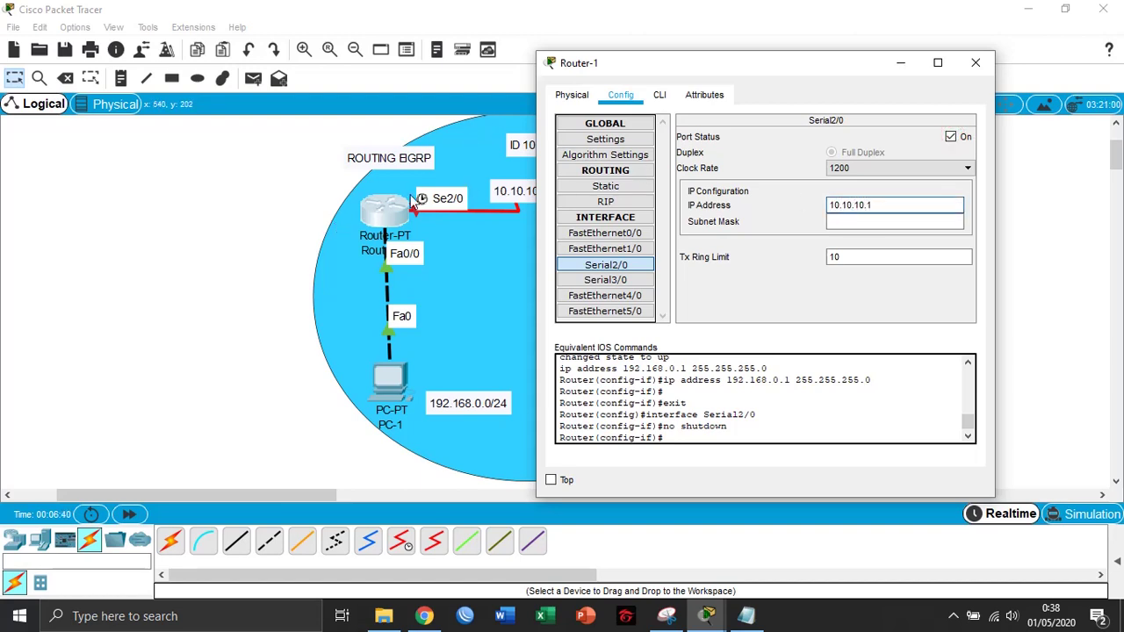
click(891, 221)
text(255.)
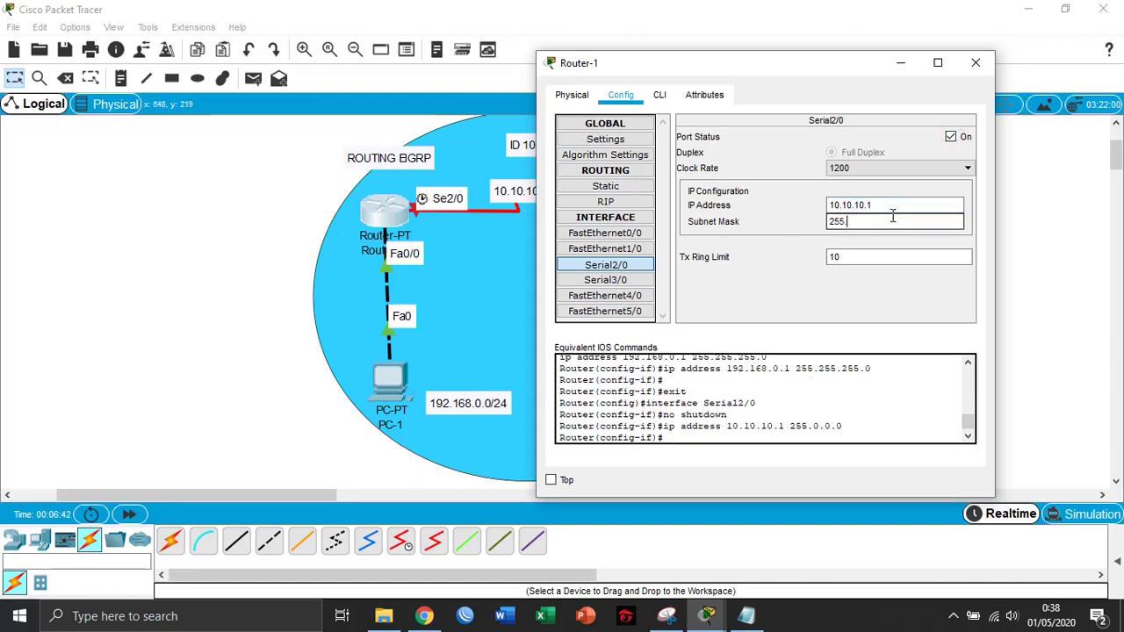
text(255.255.0)
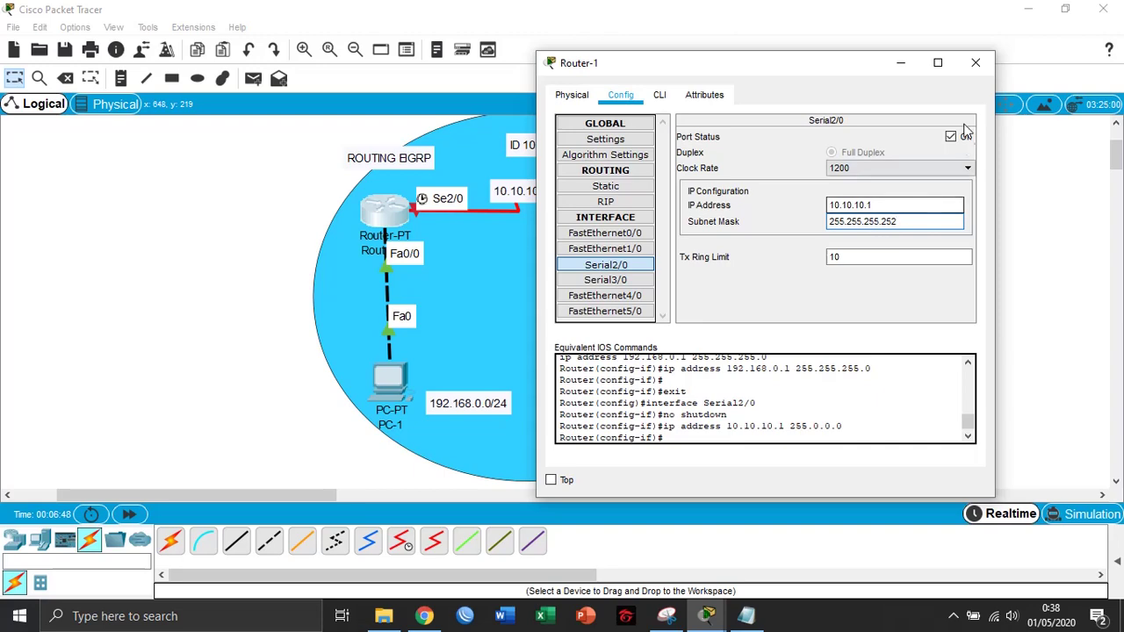
click(975, 62)
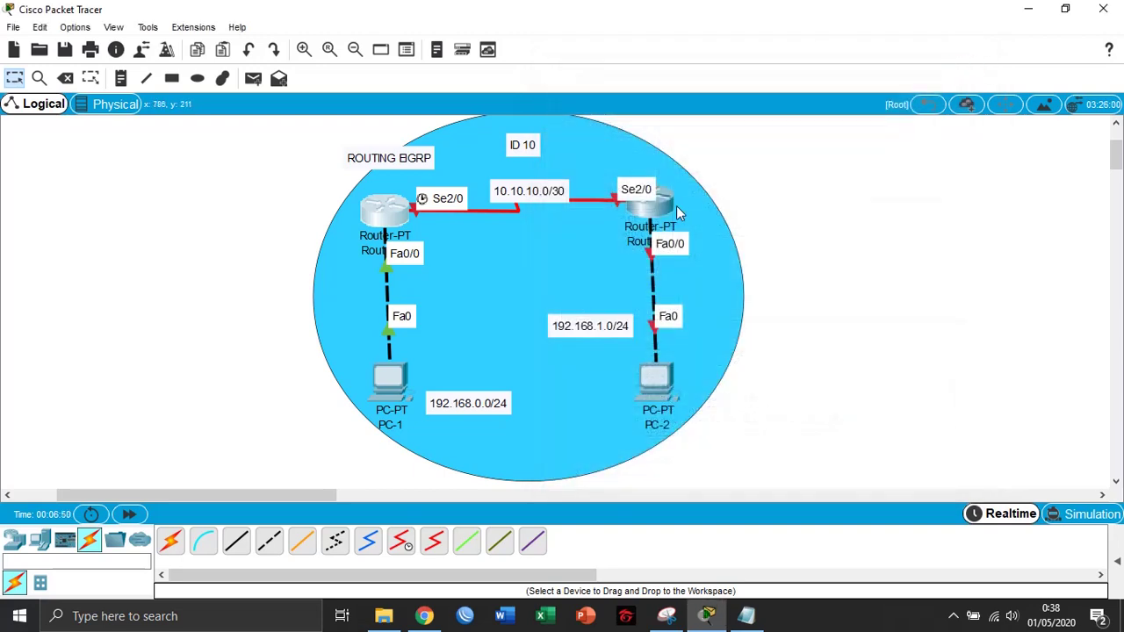
Turn on Router-2's FastEthernet0/0 interface and assign it IP address 192.168.1.1 with subnet mask 255.255.255.0
click(659, 203)
drag(615, 75, 917, 61)
click(722, 95)
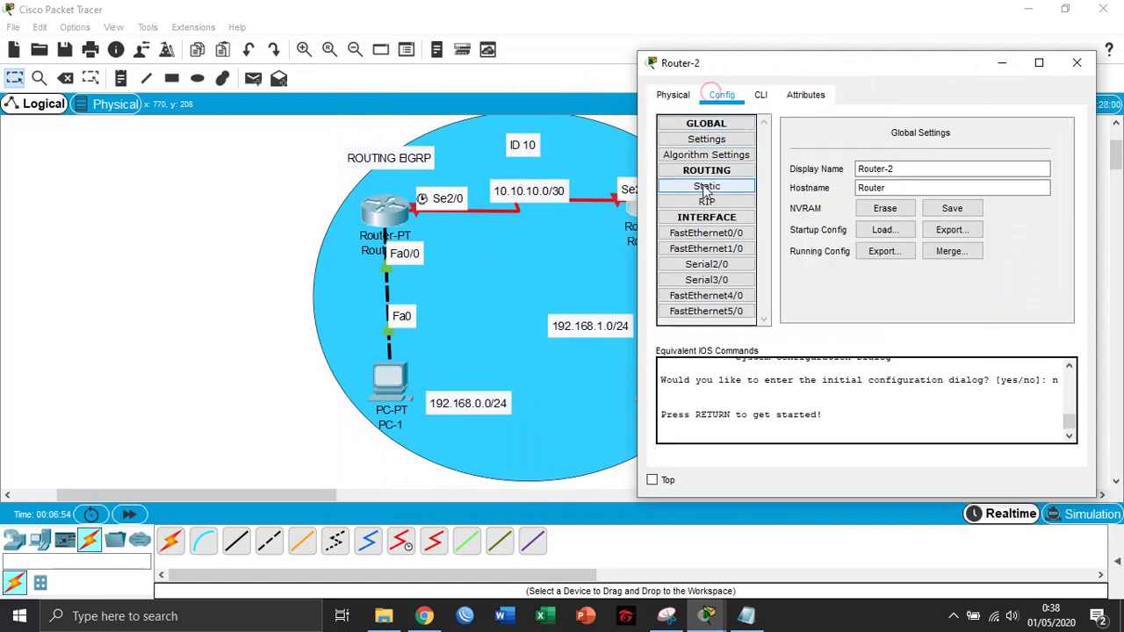
click(707, 234)
click(1052, 137)
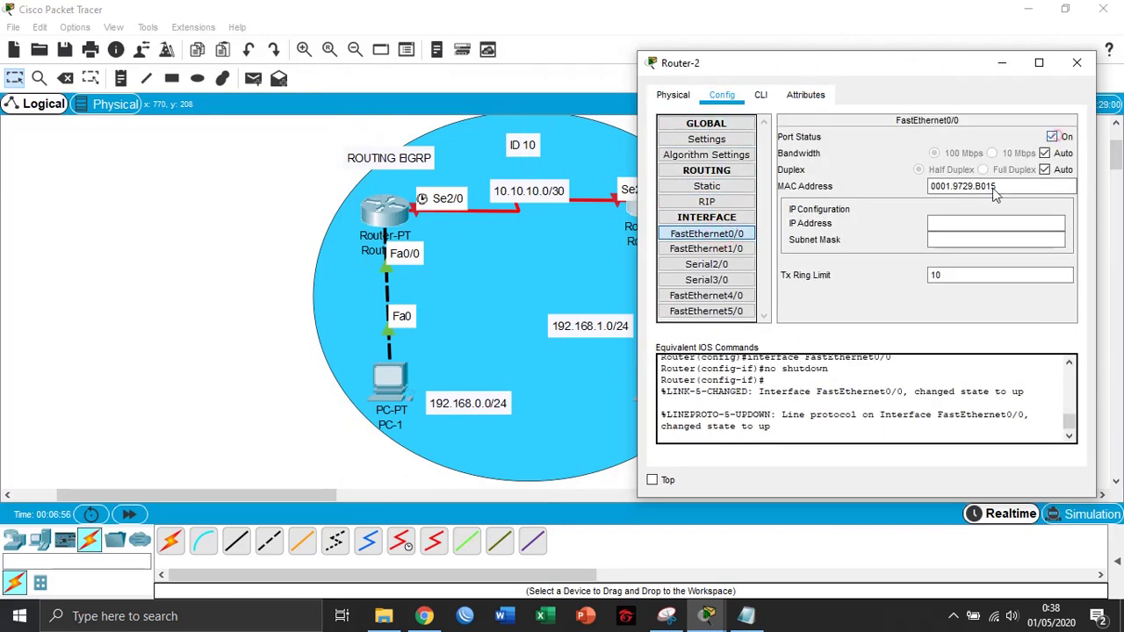
click(965, 225)
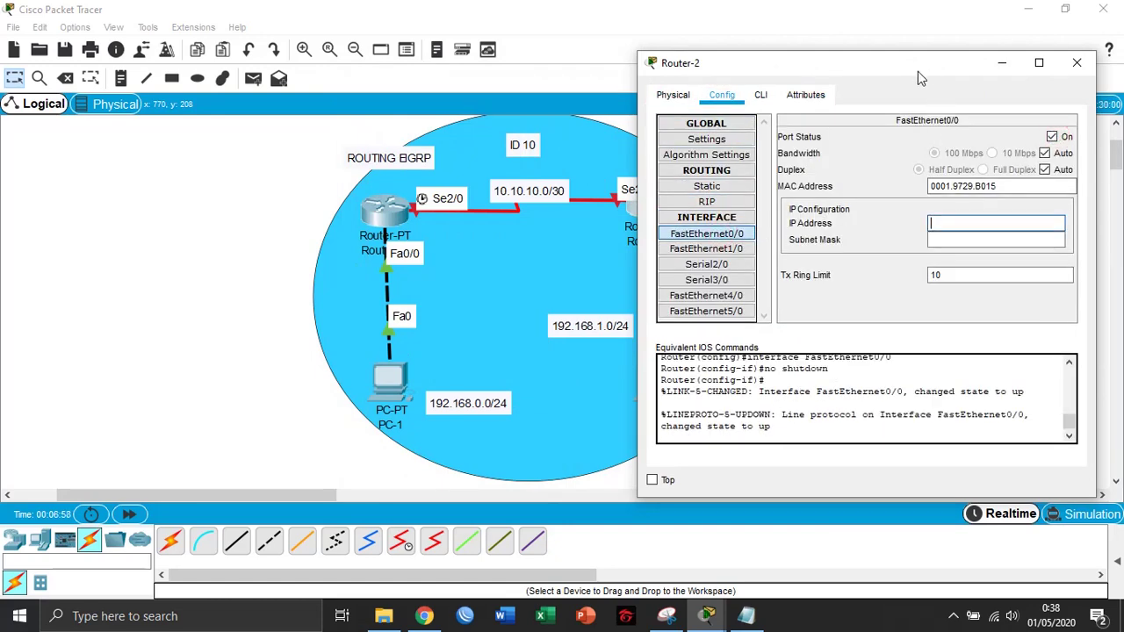
drag(906, 68, 326, 73)
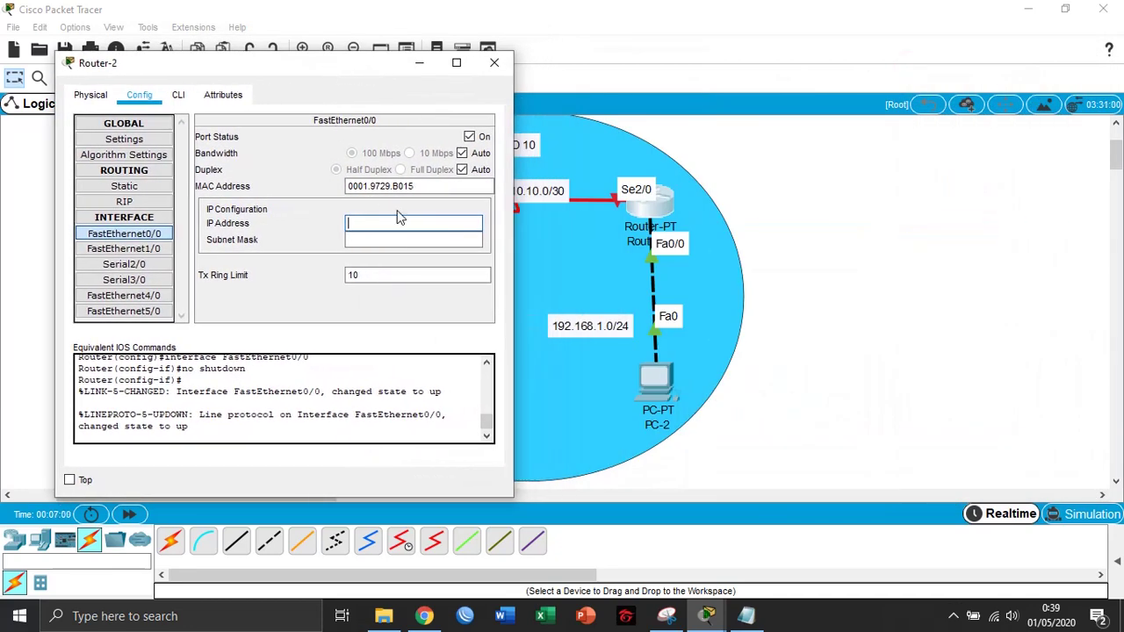
text(192.168.1.1)
key(Tab)
Turn on Router-2's Serial2/0 interface and assign it IP address 10.10.10.2 with subnet mask 255.255.255.252
click(124, 263)
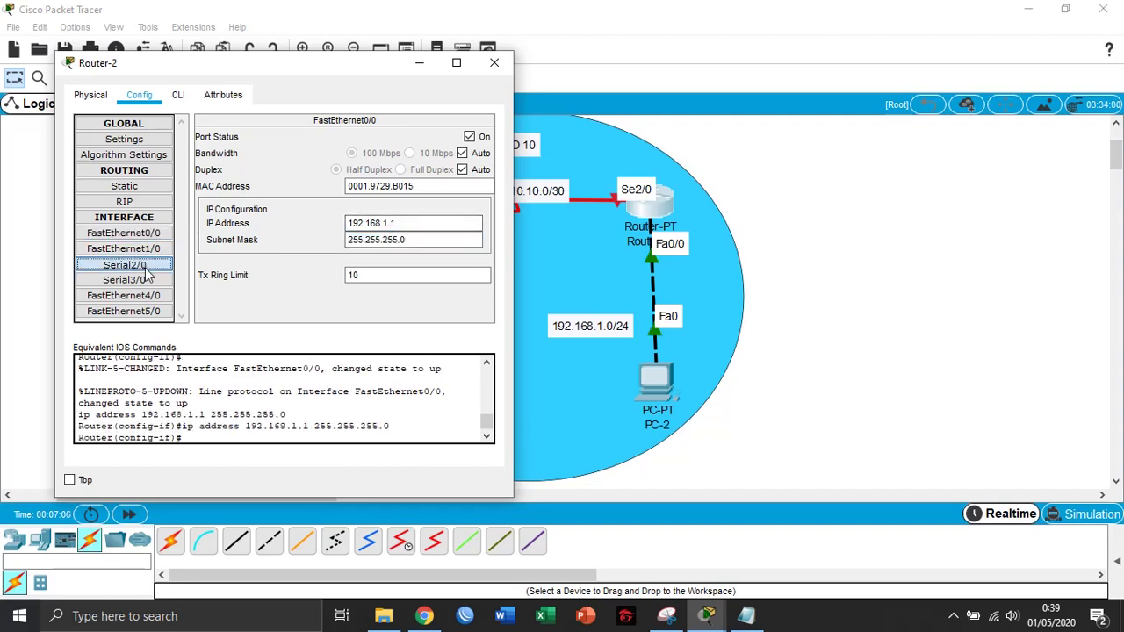
click(473, 138)
click(429, 204)
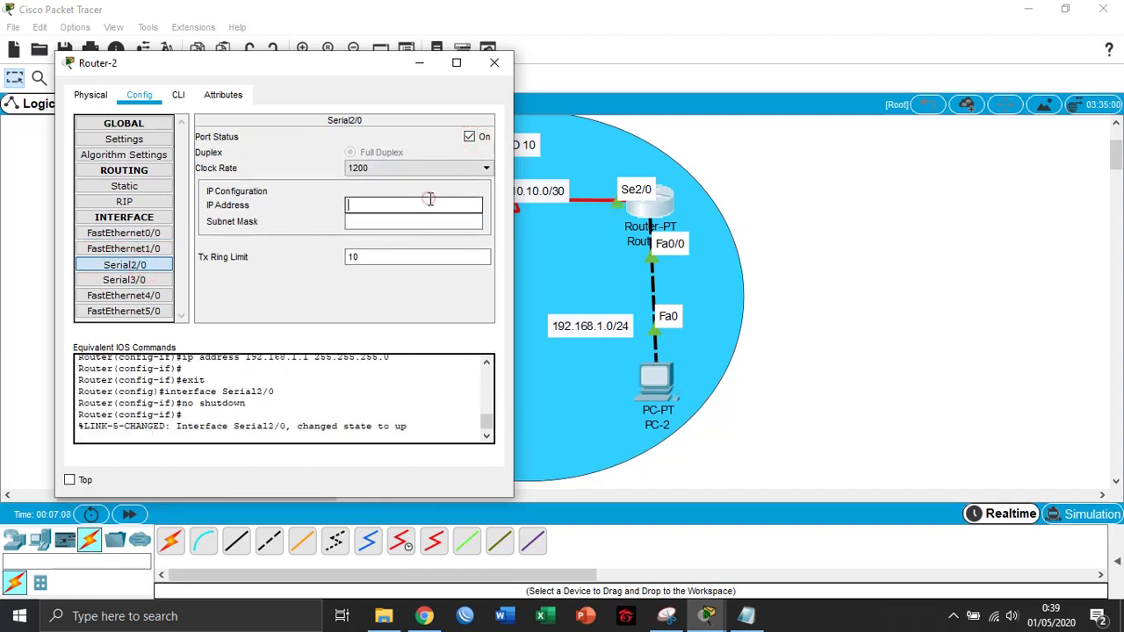
text(10.10.10.2)
key(Tab)
text(2)
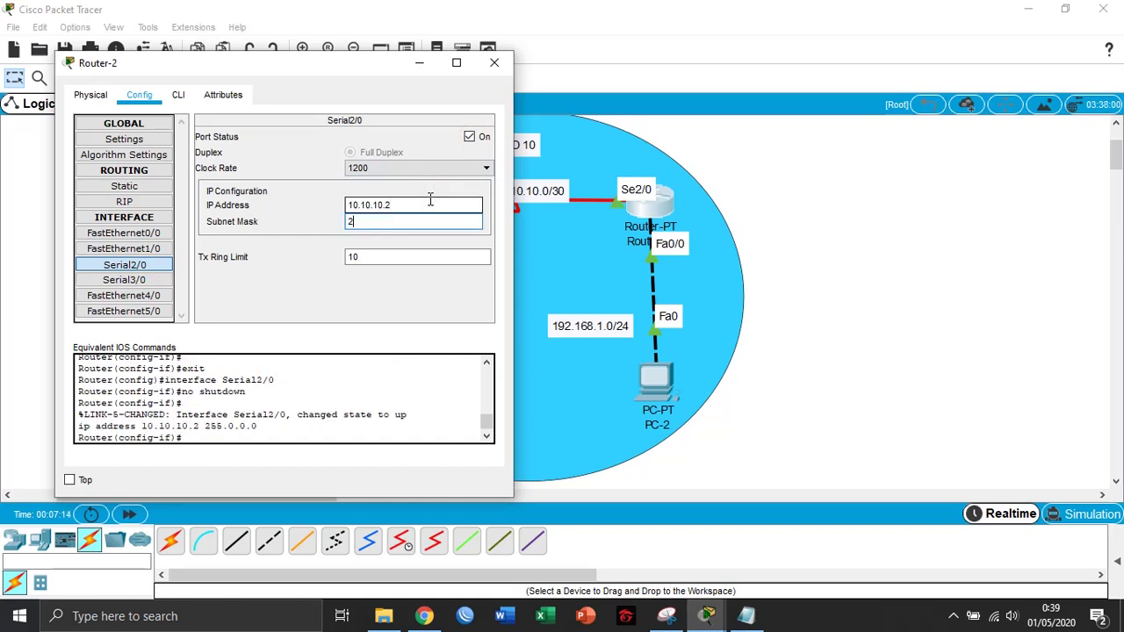
text(55.255.255.252)
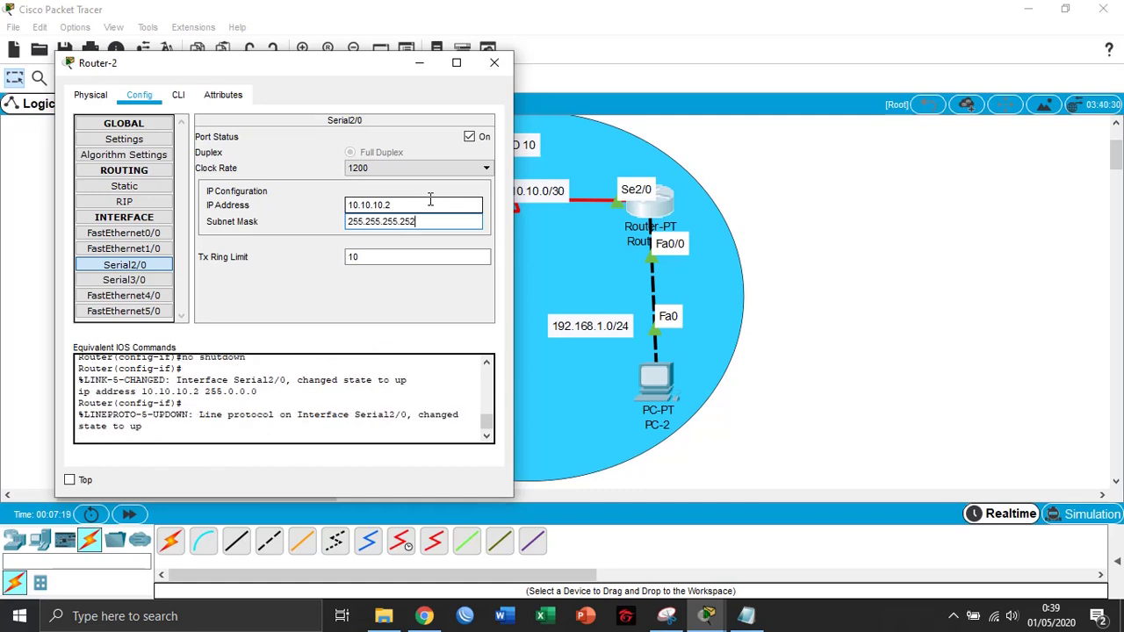
key(Tab)
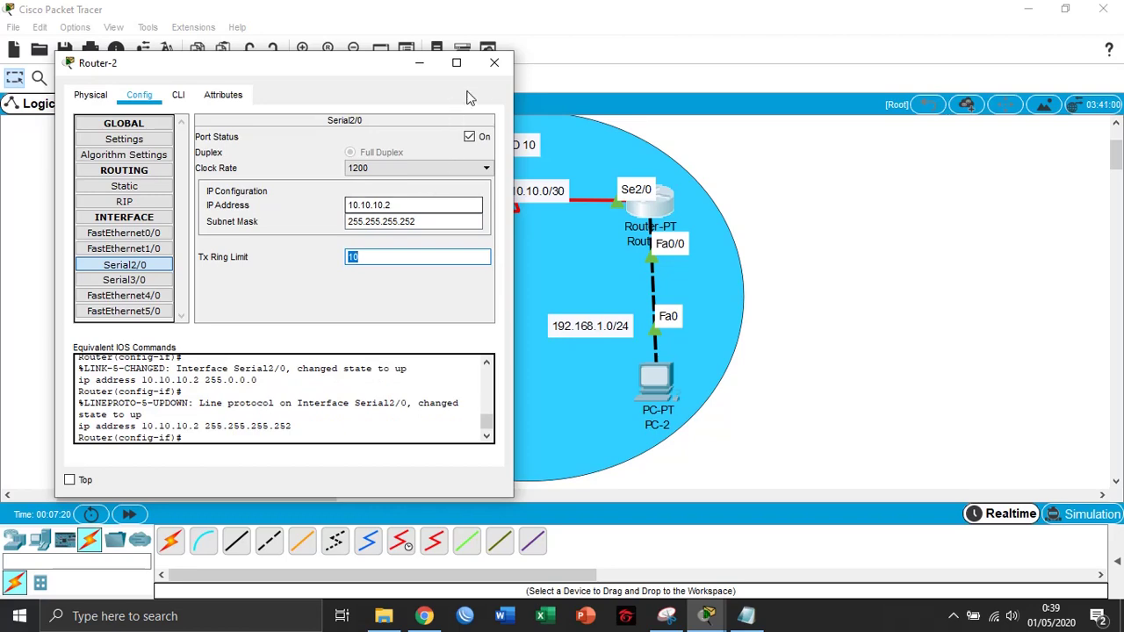
click(493, 62)
Give PC-1 the static IP address 192.168.0.2, subnet mask 255.255.255.0 and default gateway 192.168.0.1
click(389, 372)
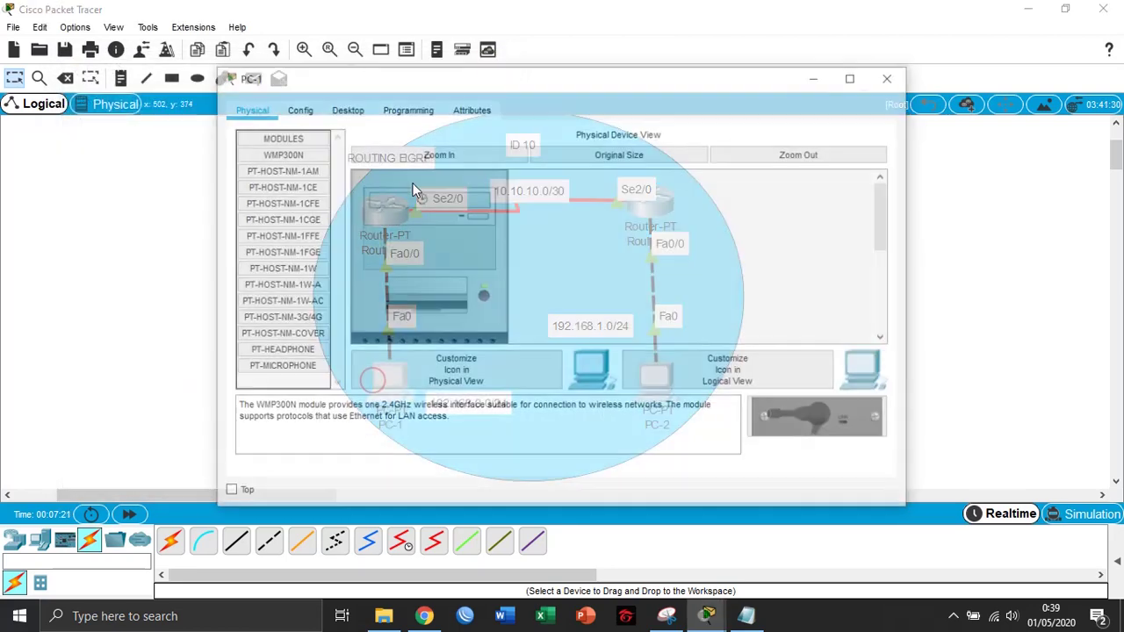
drag(366, 88, 700, 90)
click(676, 109)
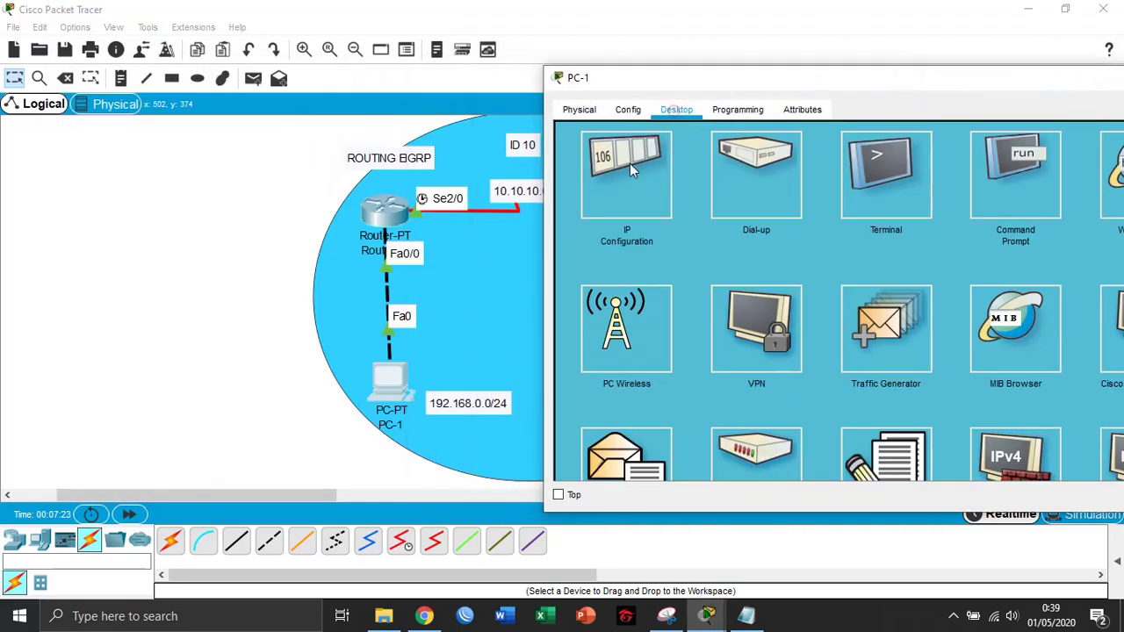
click(630, 164)
drag(809, 82, 725, 79)
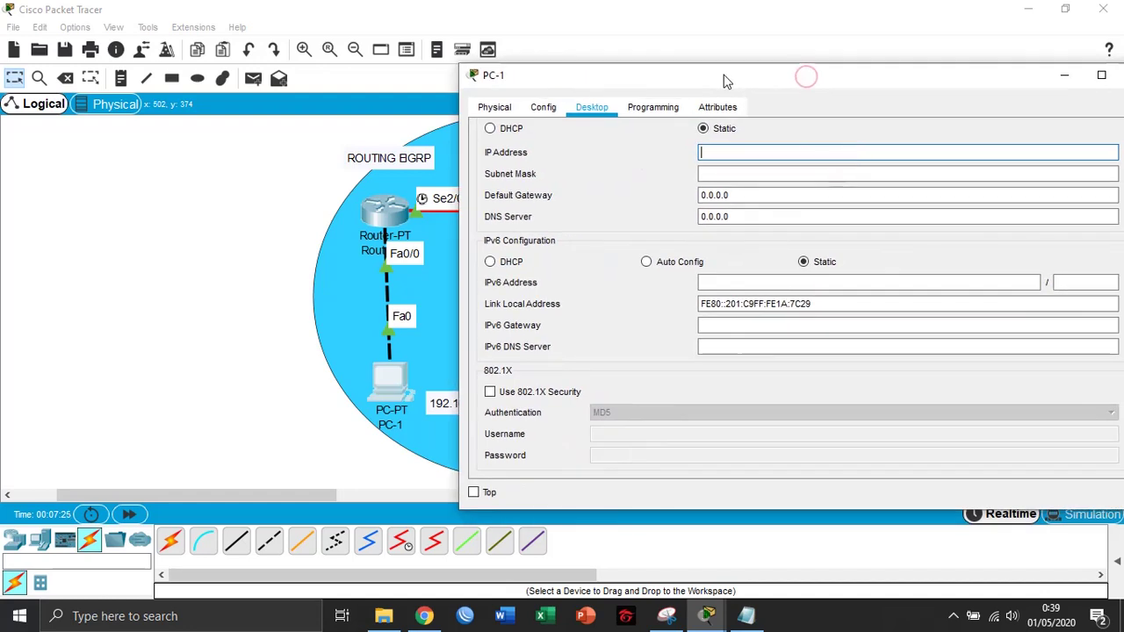
text(192.168.)
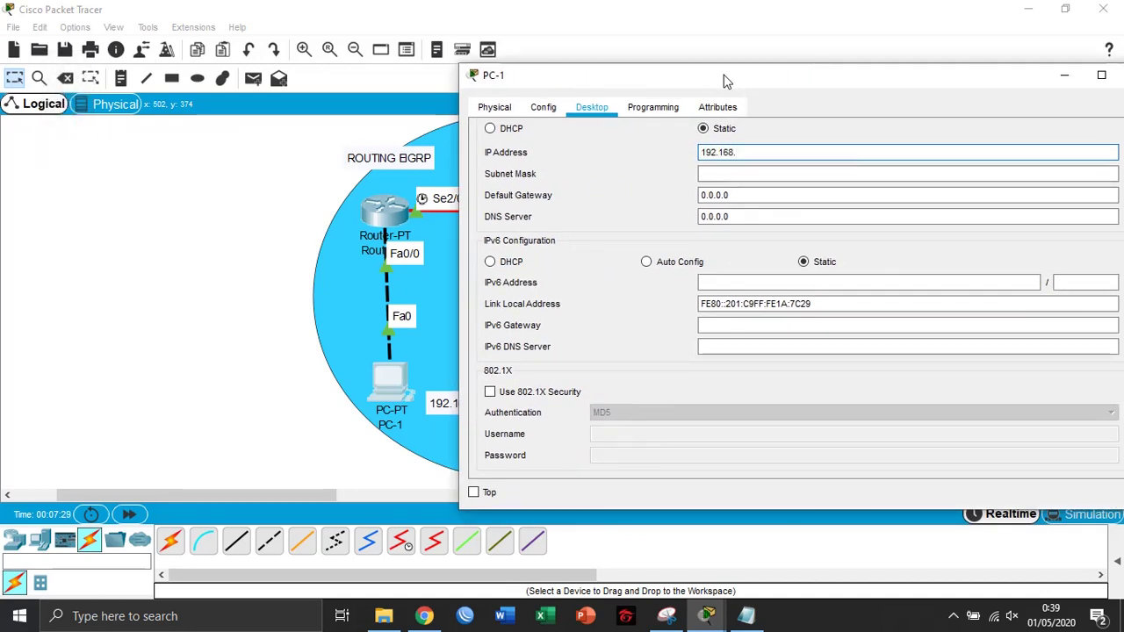
text(0.2)
key(Tab)
key(Tab)
text(19)
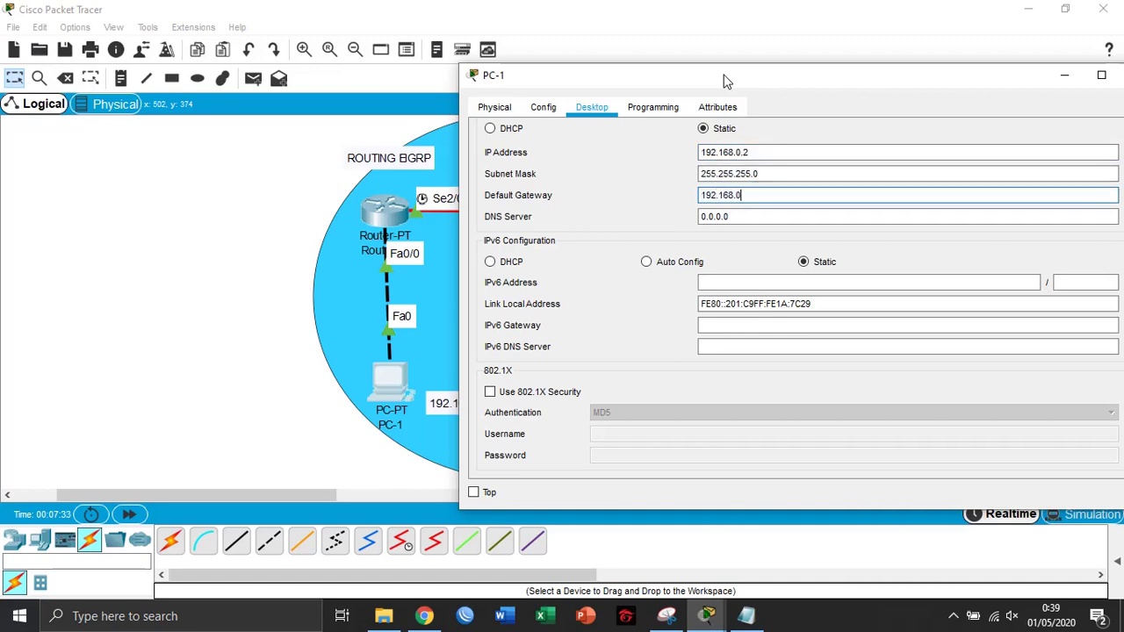
key(Tab)
drag(725, 81, 410, 59)
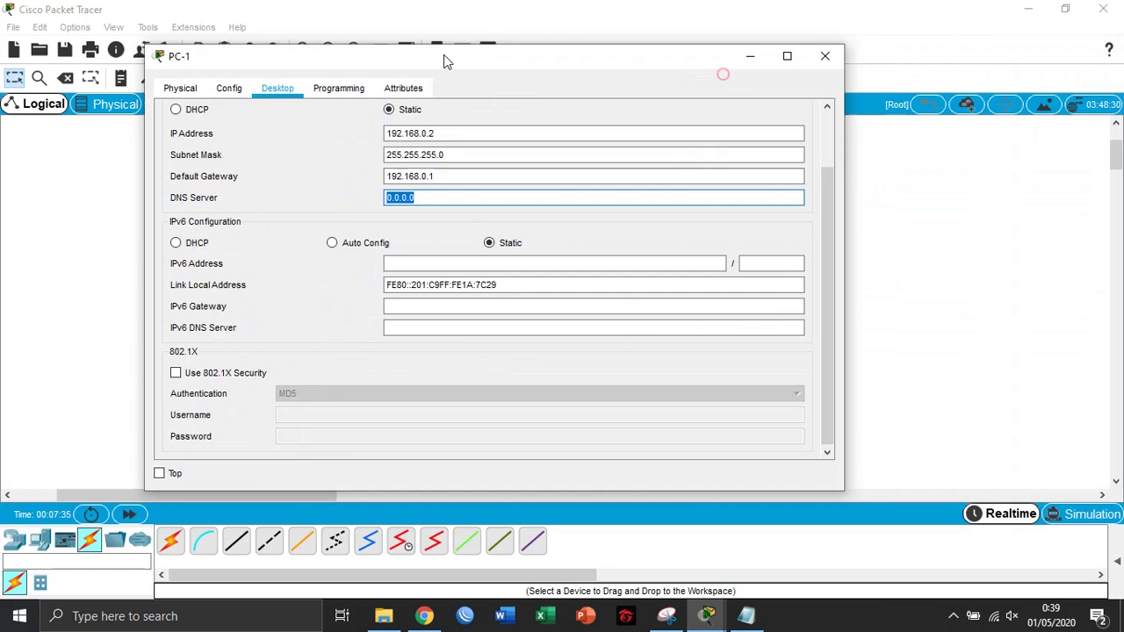
click(826, 53)
Give PC-2 the static IP address 192.168.1.2, subnet mask 255.255.255.0 and default gateway 192.168.1.1
click(657, 379)
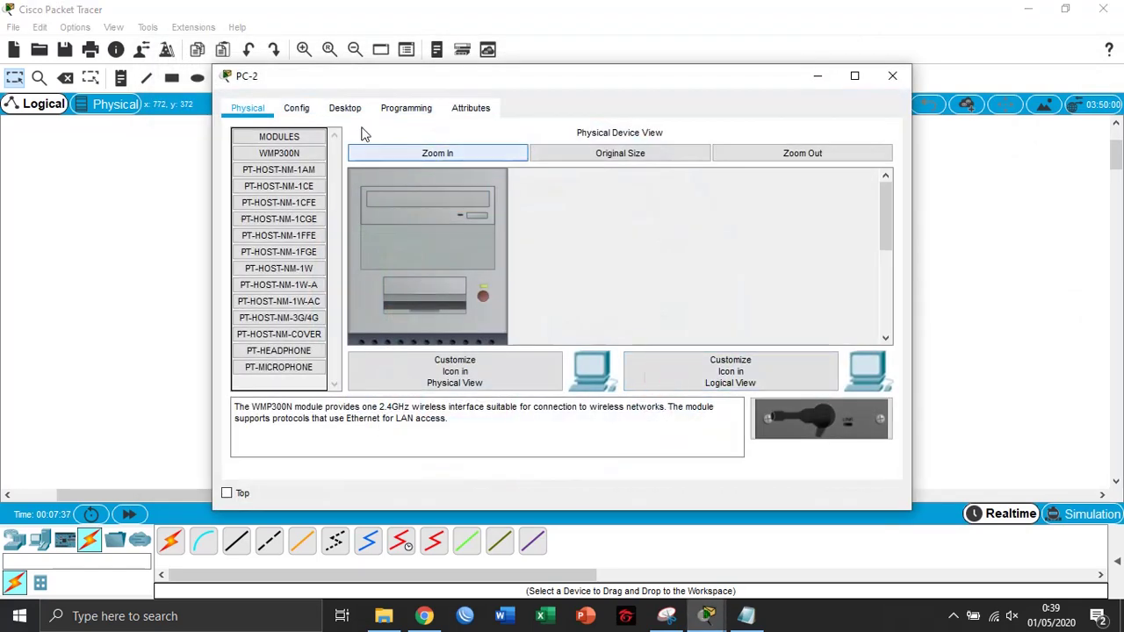
click(345, 107)
click(341, 176)
click(474, 151)
text(19)
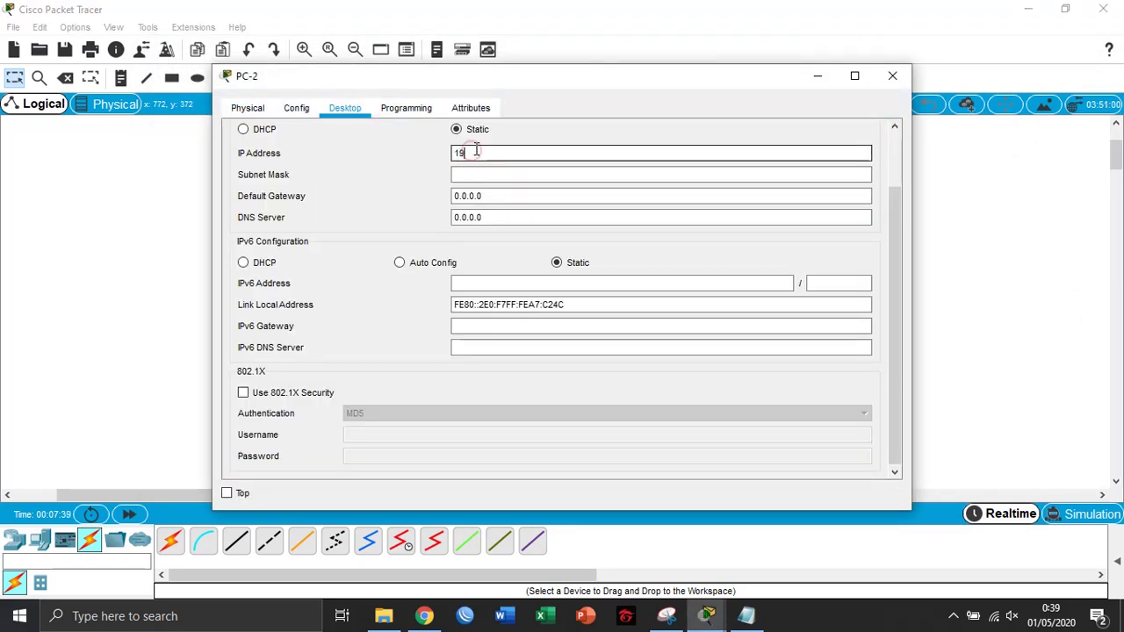
text(2.168.1.)
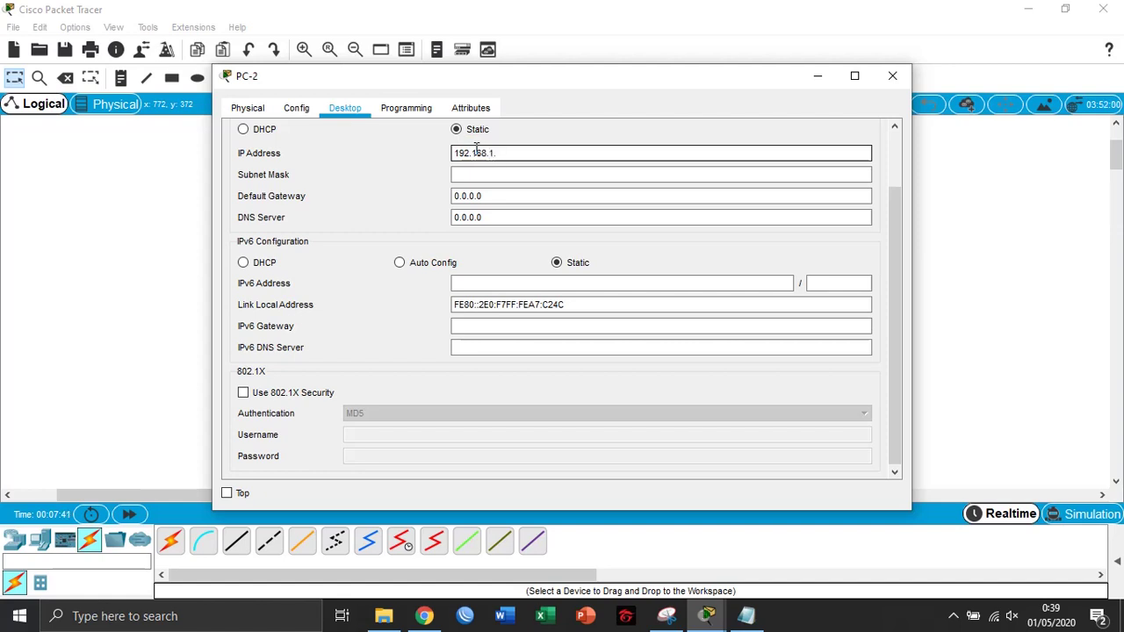
key(Tab)
key(Tab)
text(19)
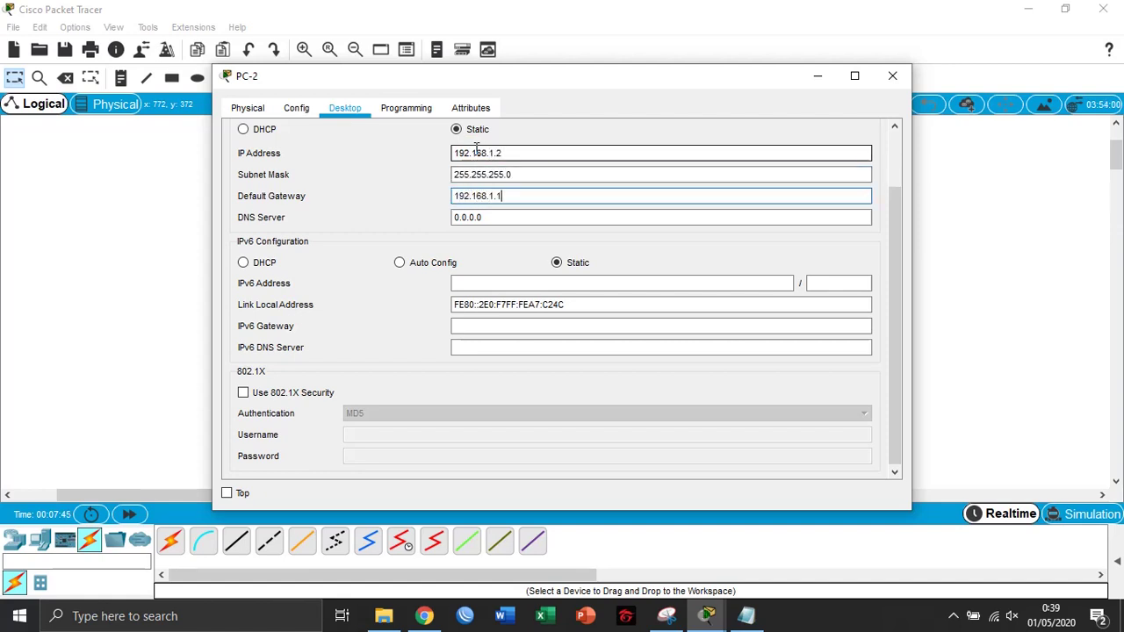
key(Tab)
click(892, 76)
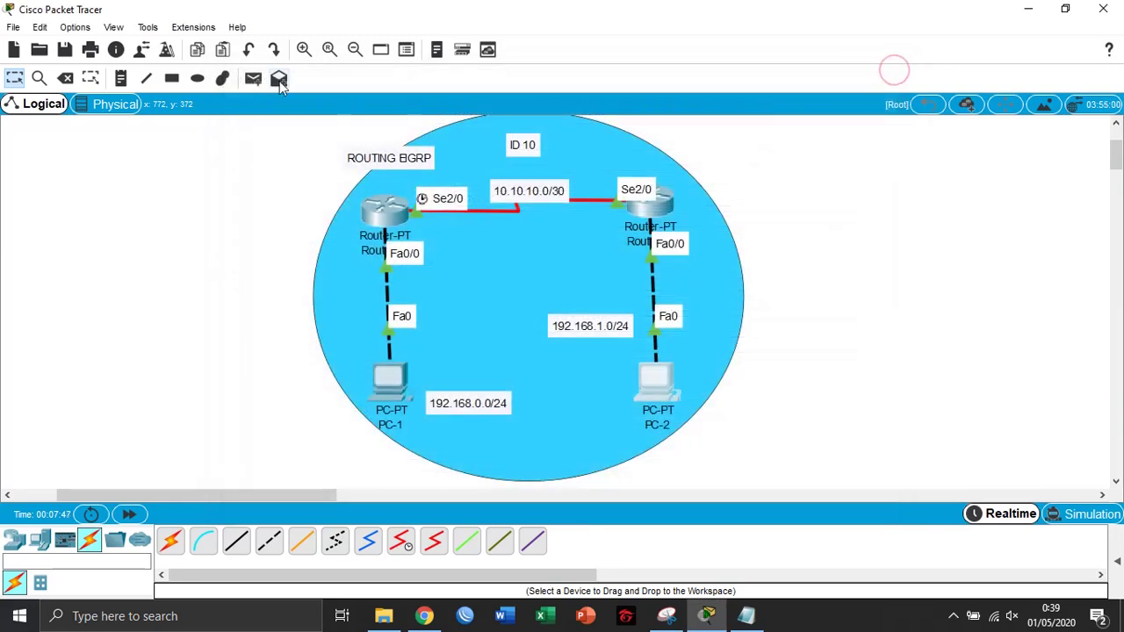
Send a simple PDU from Router-1 to Router-2 and expand the PDU list to check the delivery
click(253, 78)
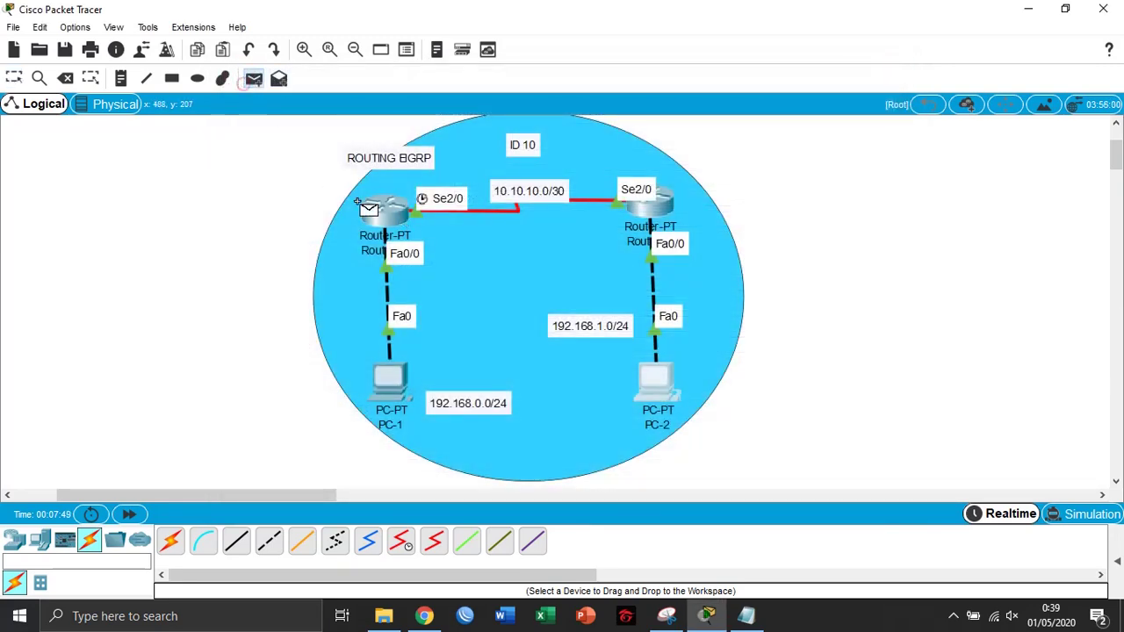
click(386, 209)
click(659, 209)
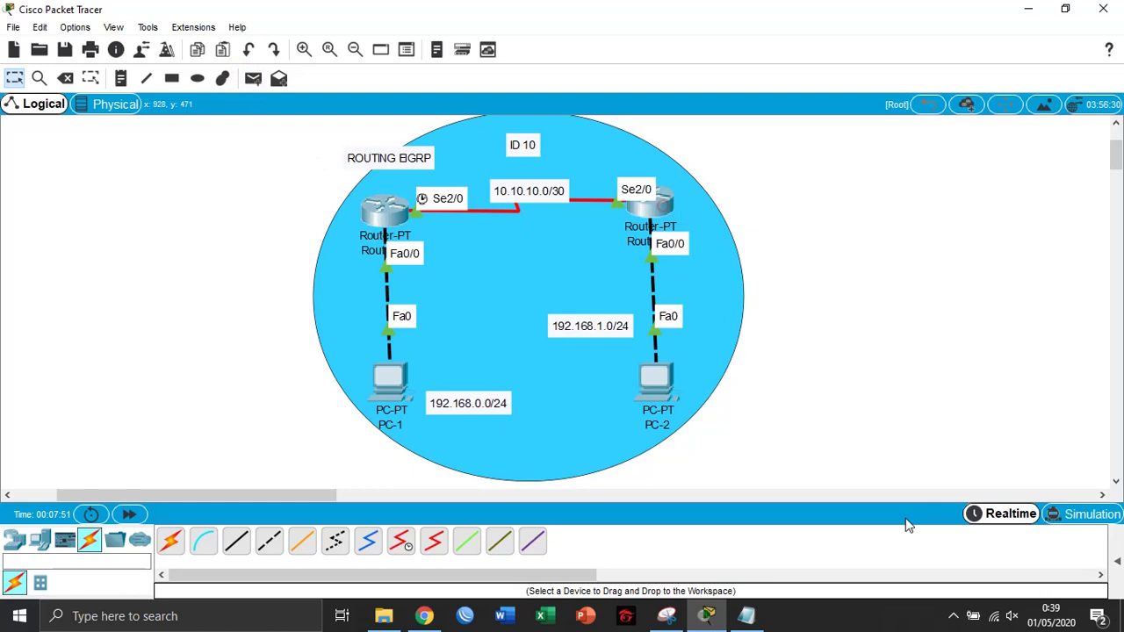
click(1118, 560)
Send a simple PDU from Router-1 to PC-1 and fire it again to check that link
click(254, 79)
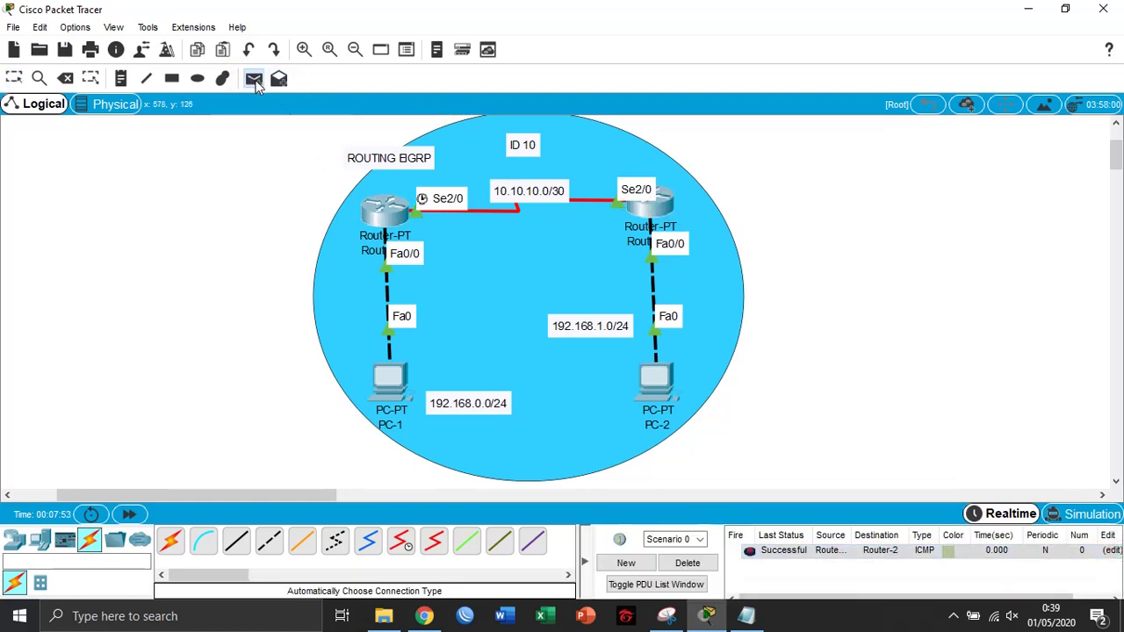
click(386, 211)
click(391, 382)
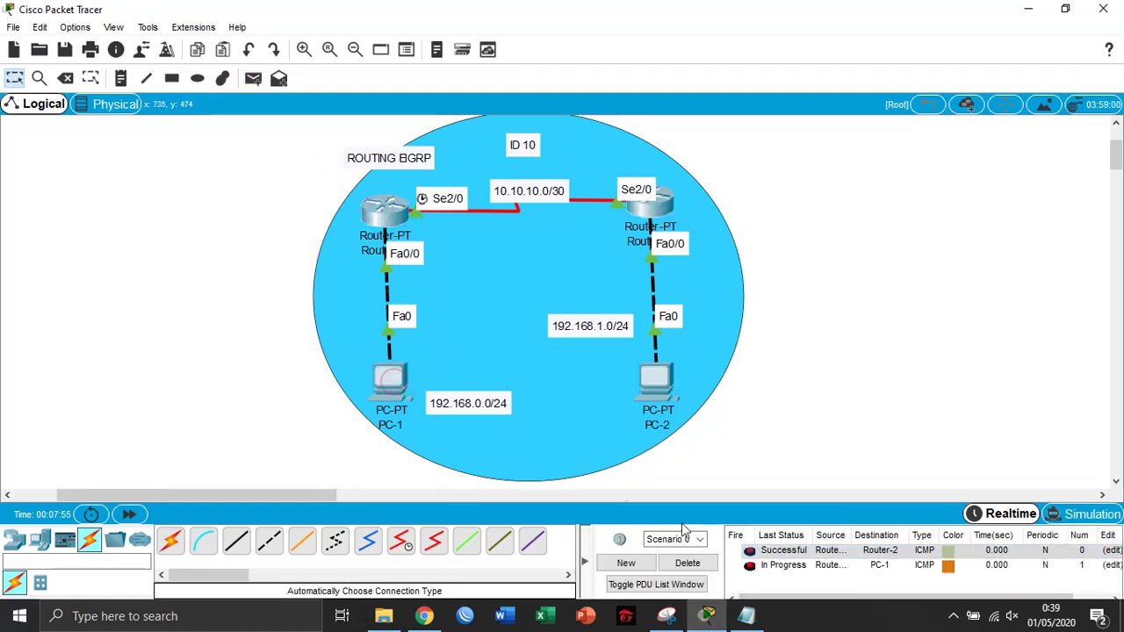
click(749, 565)
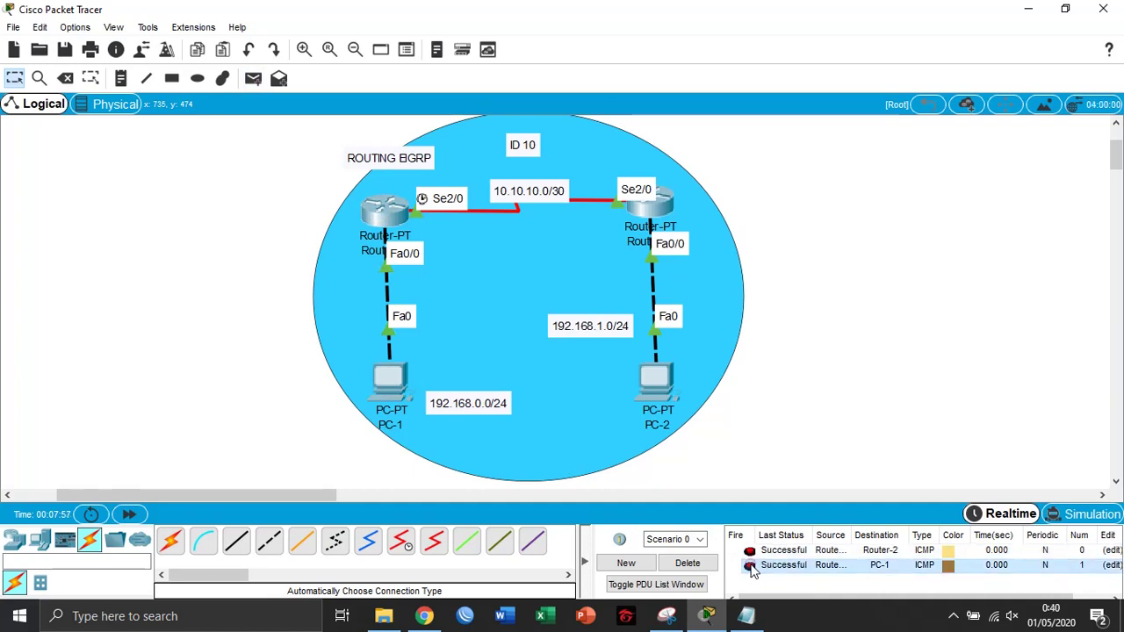
Test the link from Router-2 to PC-2 with a simple PDU, then delete the scenario's PDUs
click(253, 78)
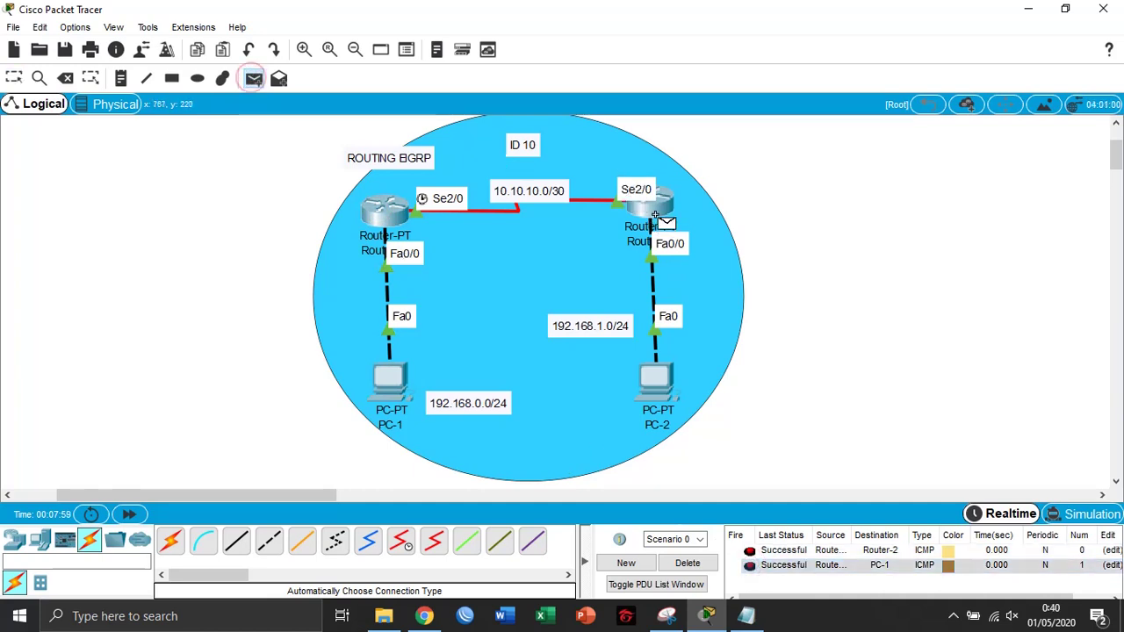
click(655, 211)
click(657, 381)
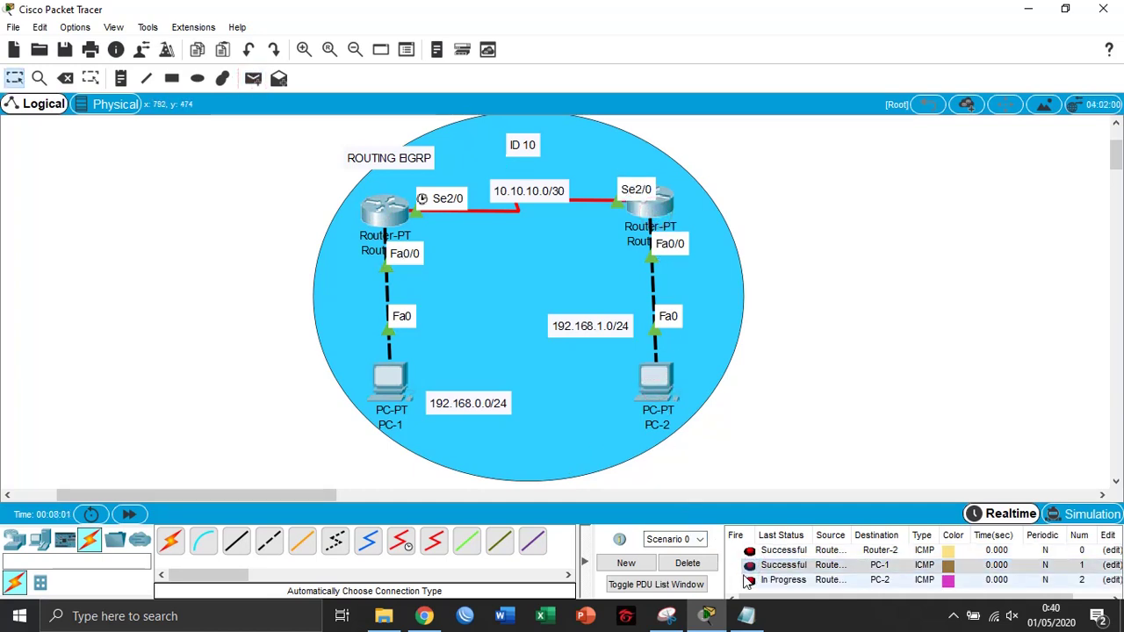
click(749, 580)
click(705, 569)
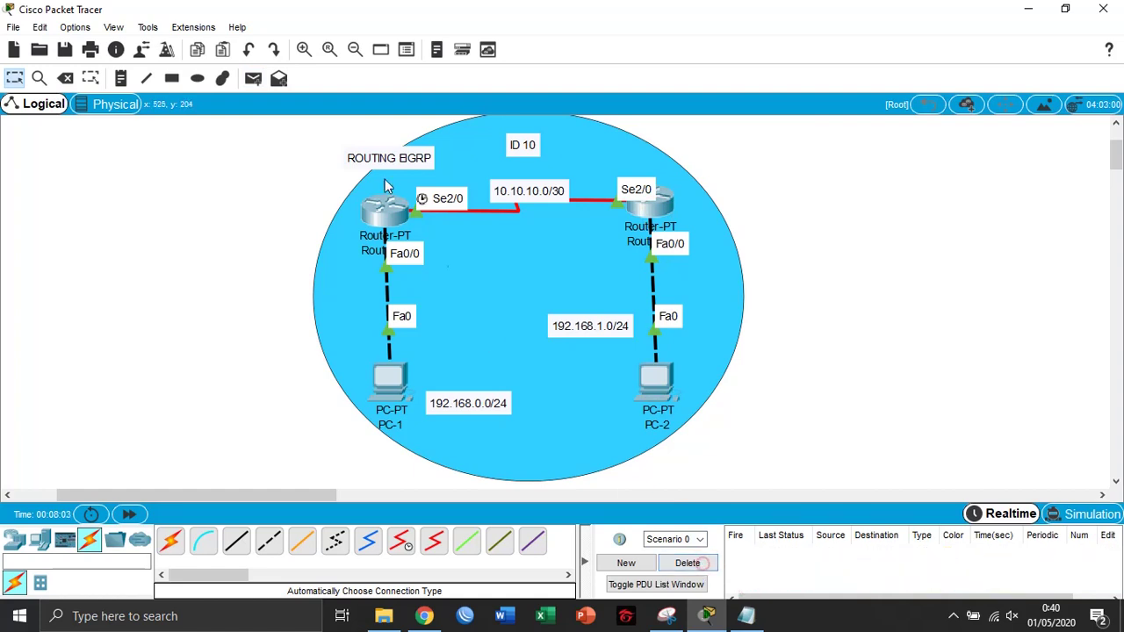
Test end-to-end connectivity with a simple PDU from PC-1 to PC-2, then delete the scenario's PDUs
click(252, 78)
click(395, 385)
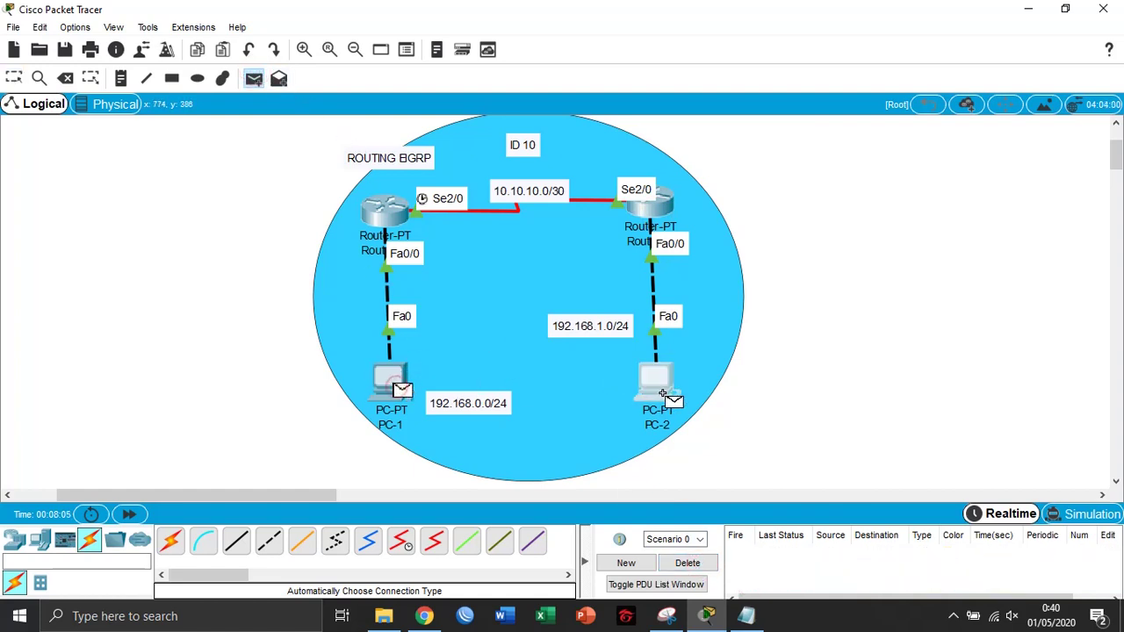
click(658, 385)
click(698, 563)
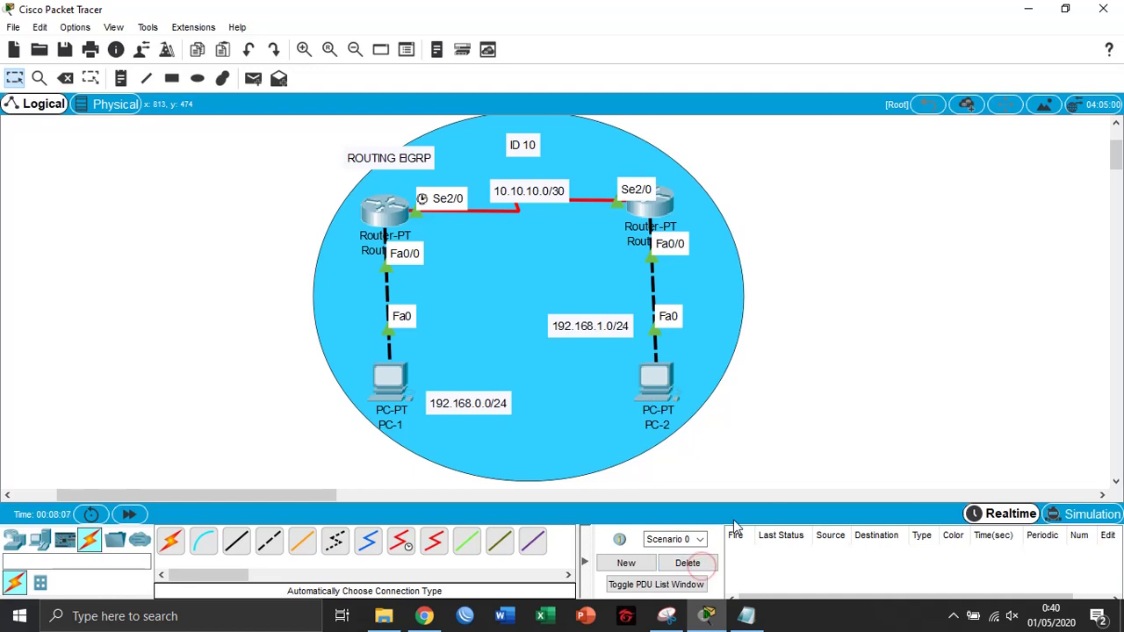
Open Router-1's command line and leave interface configuration mode
click(395, 213)
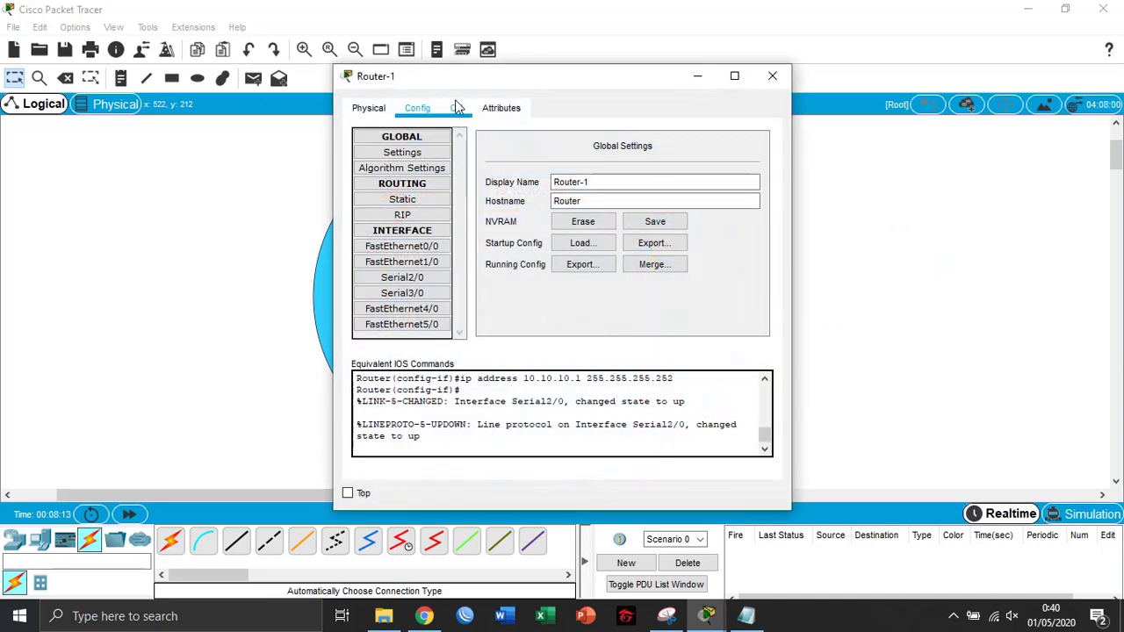
click(456, 107)
key(Return)
text(ex)
key(Return)
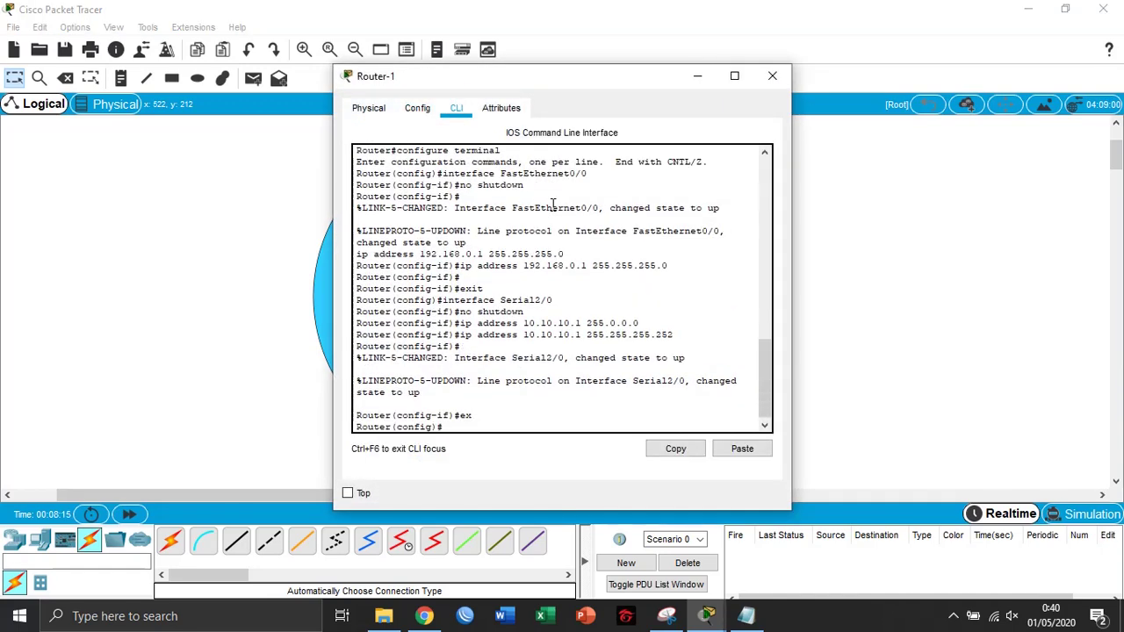
Start the Windows Magnifier and enlarge Router-1's command line to 200%
click(7, 619)
text(mag)
key(Return)
drag(445, 88, 401, 48)
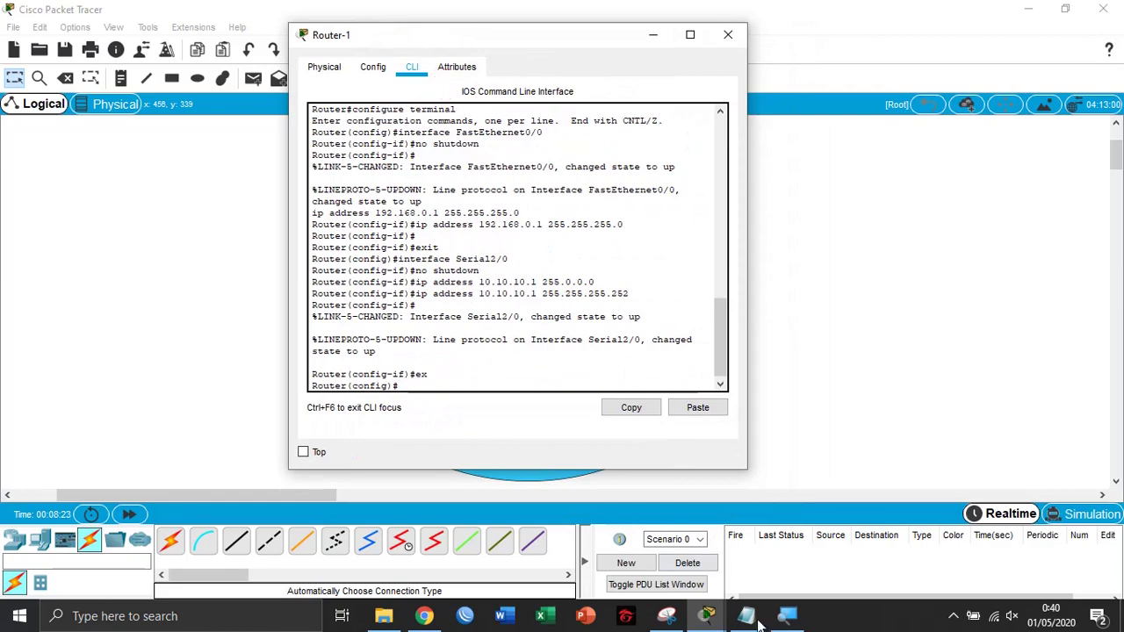
click(414, 295)
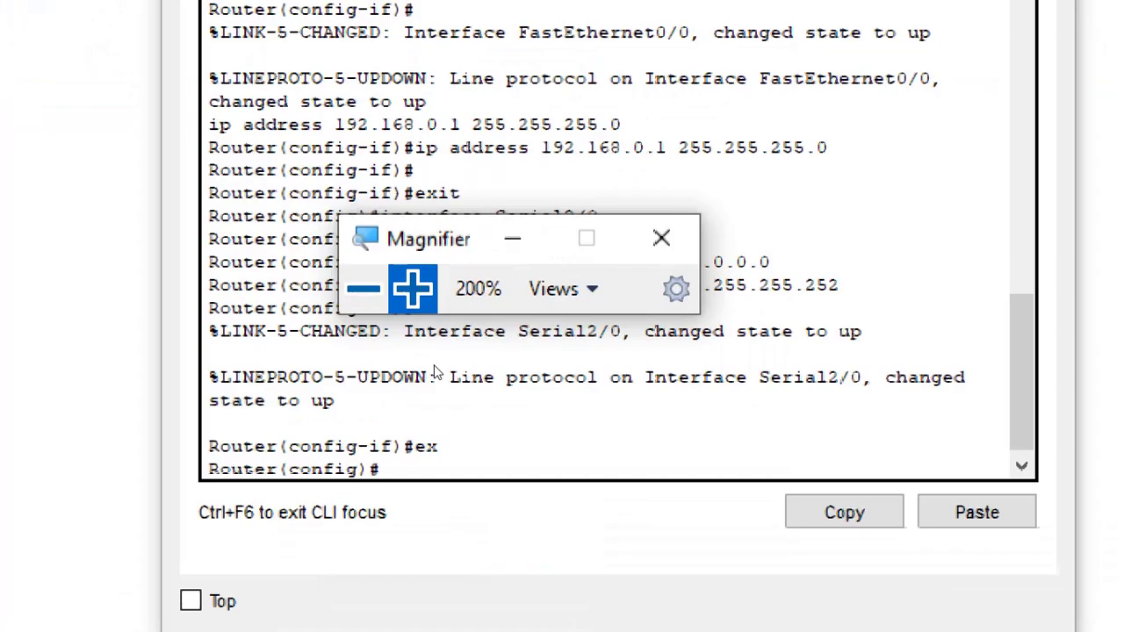
Enter EIGRP router configuration on Router-1 with ID 10, checking the ID against the topology labels
text(outer eigrp)
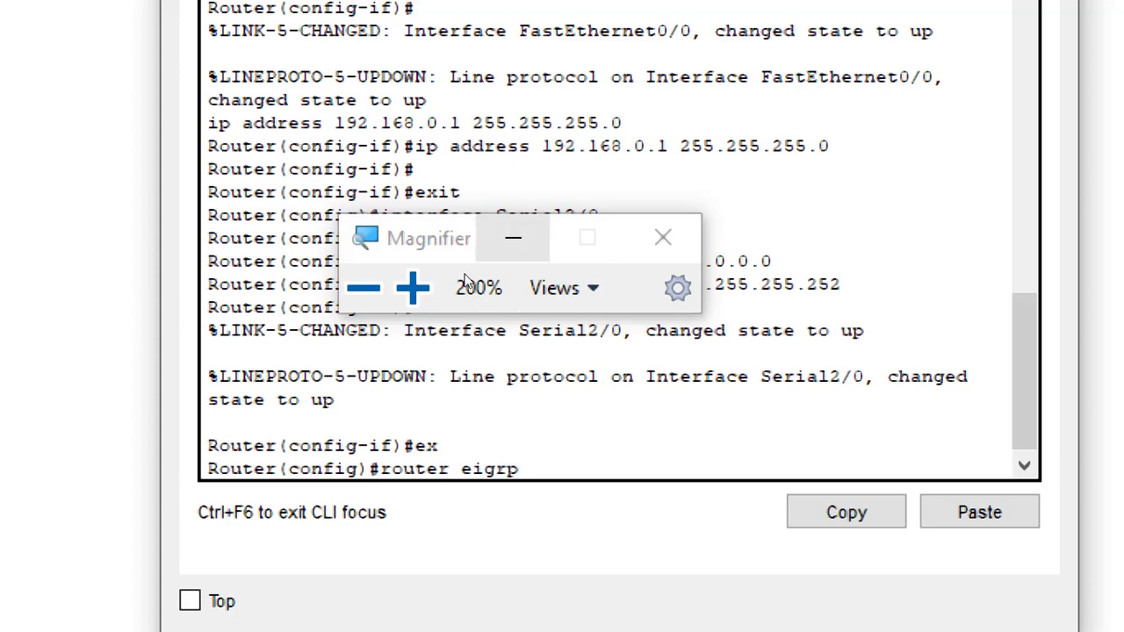
click(513, 237)
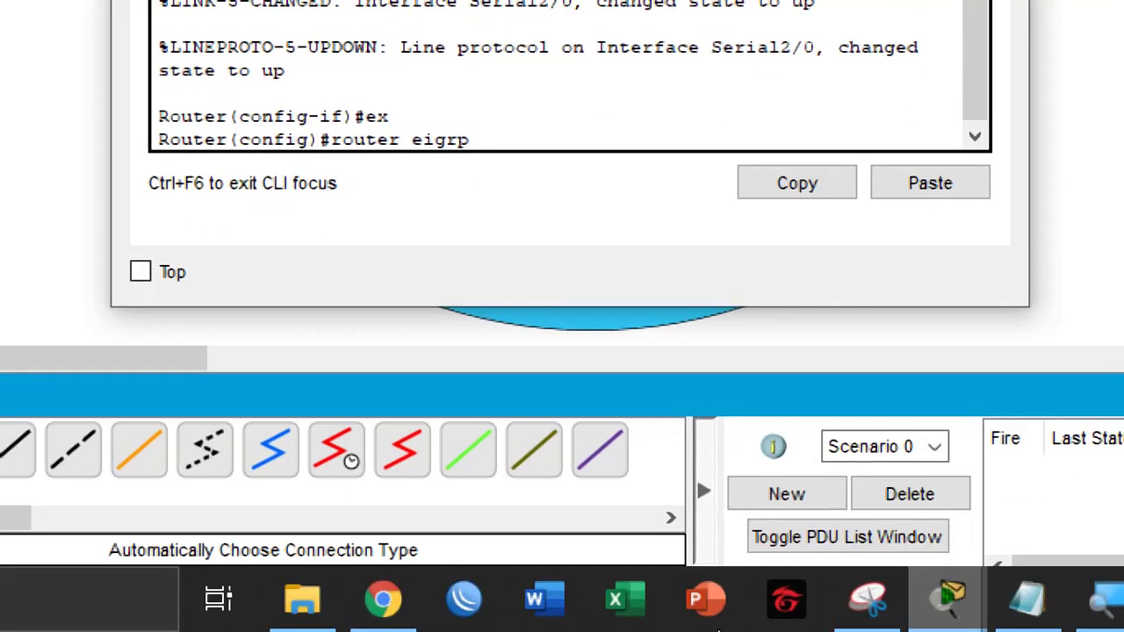
click(1014, 599)
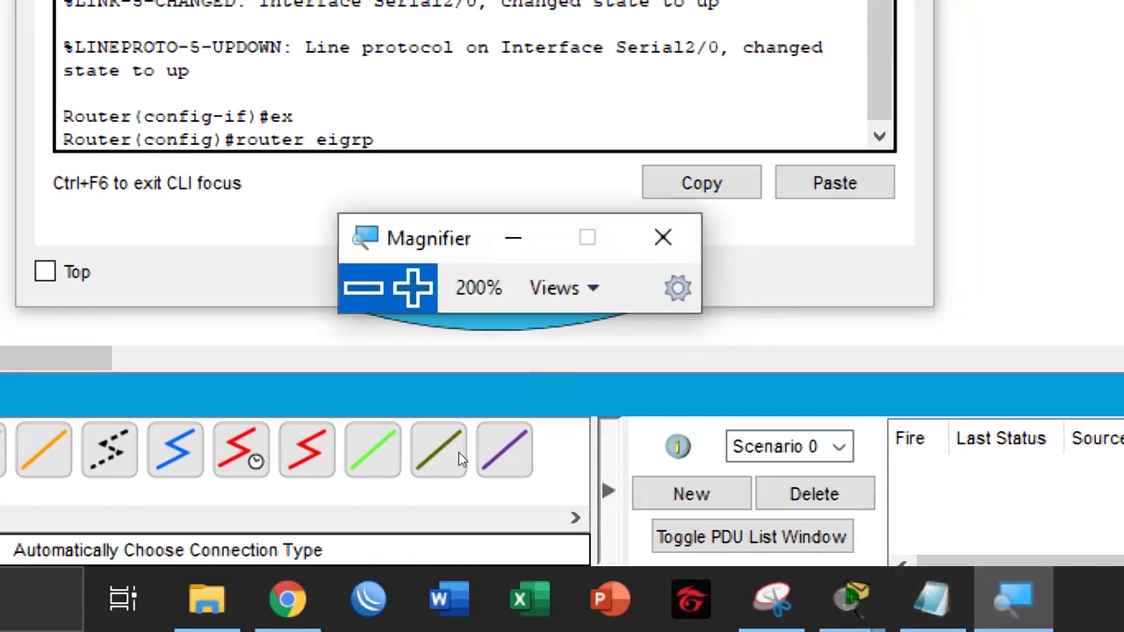
click(363, 288)
drag(548, 46, 909, 52)
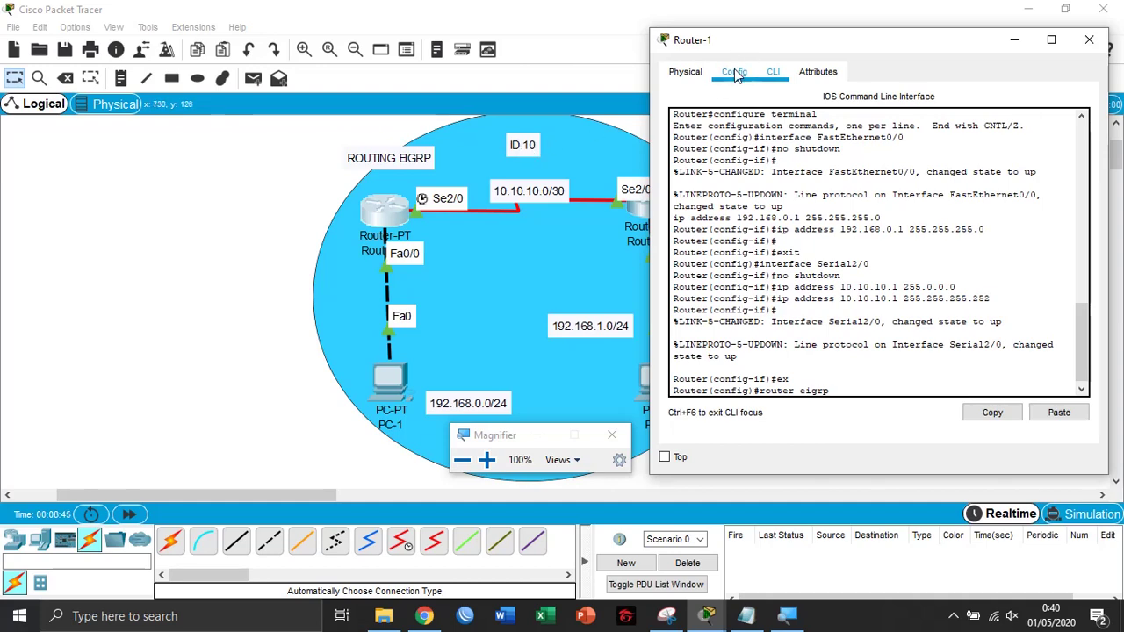
drag(771, 46, 802, 277)
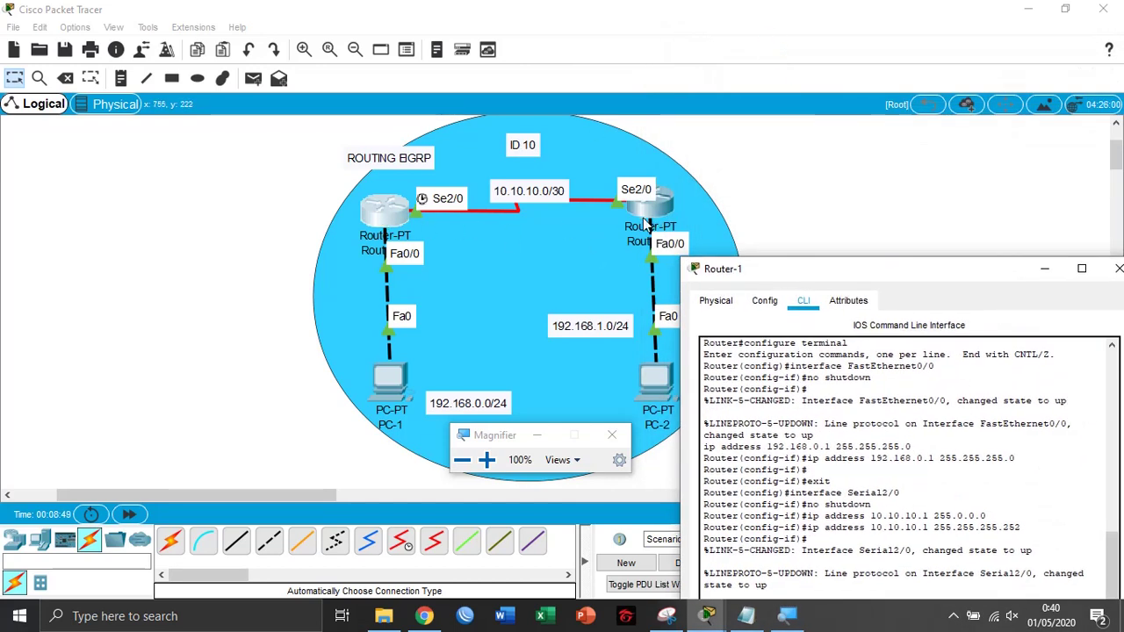
drag(701, 259, 382, 50)
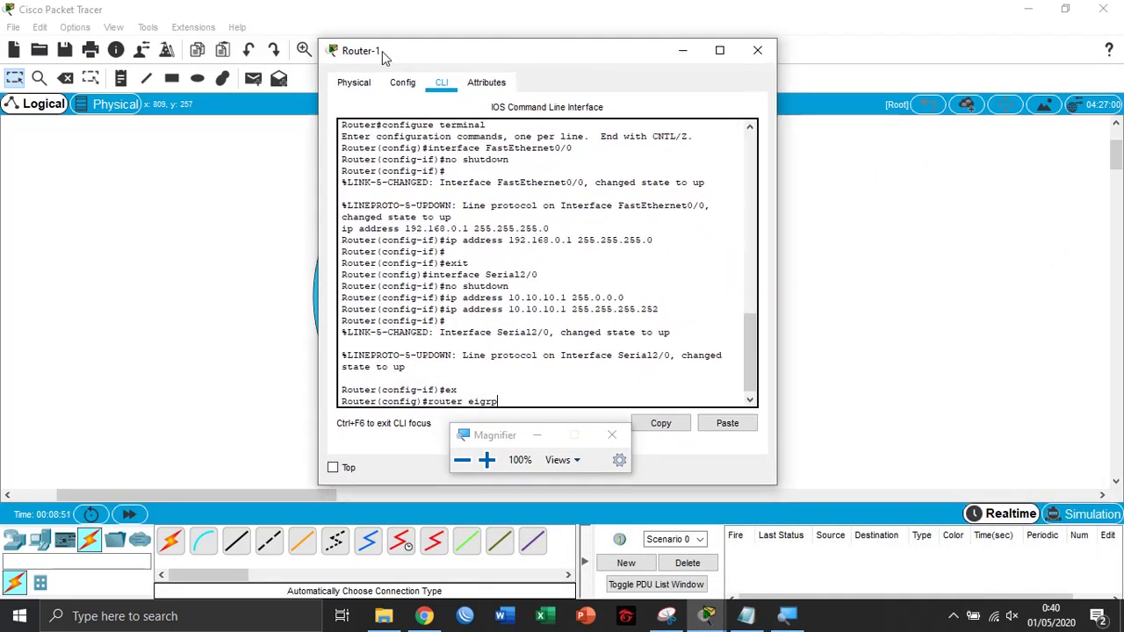
click(487, 460)
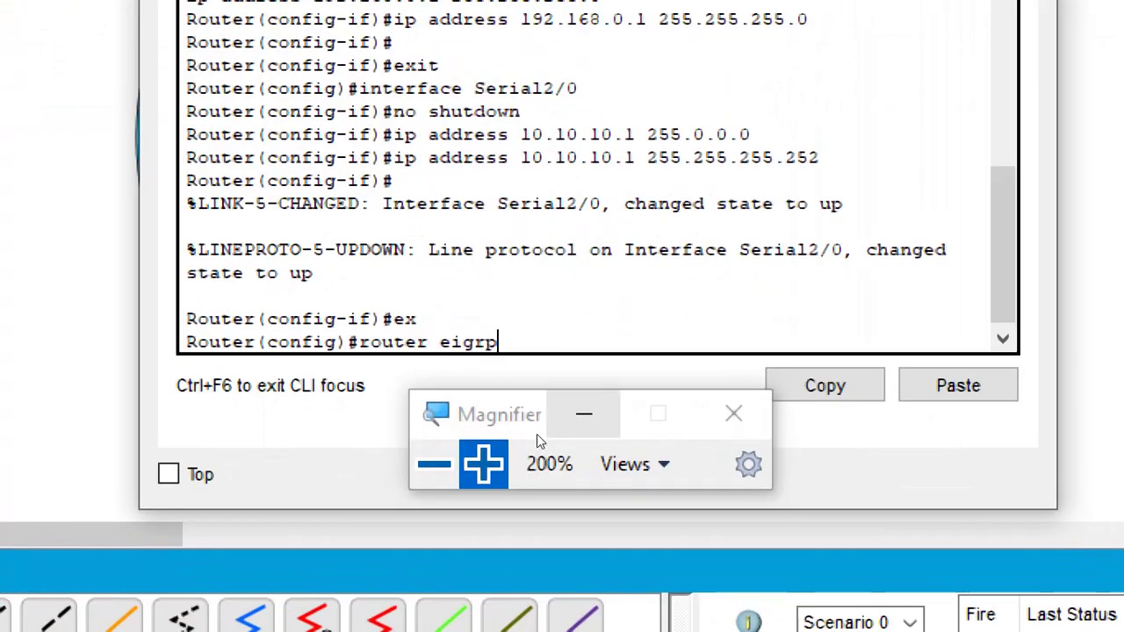
text(10)
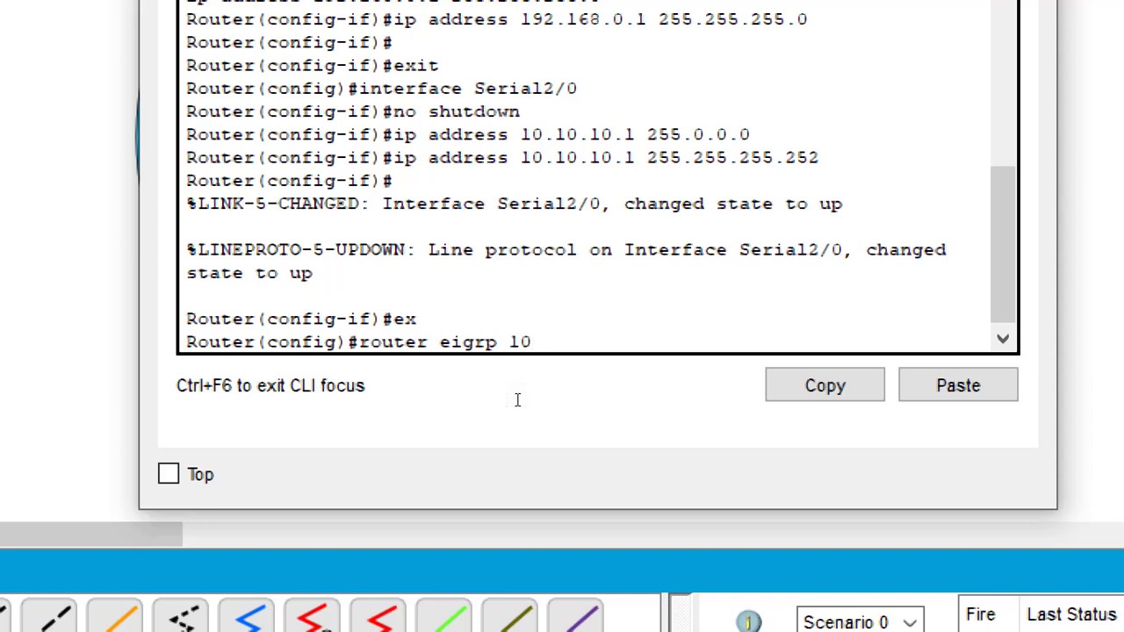
key(Return)
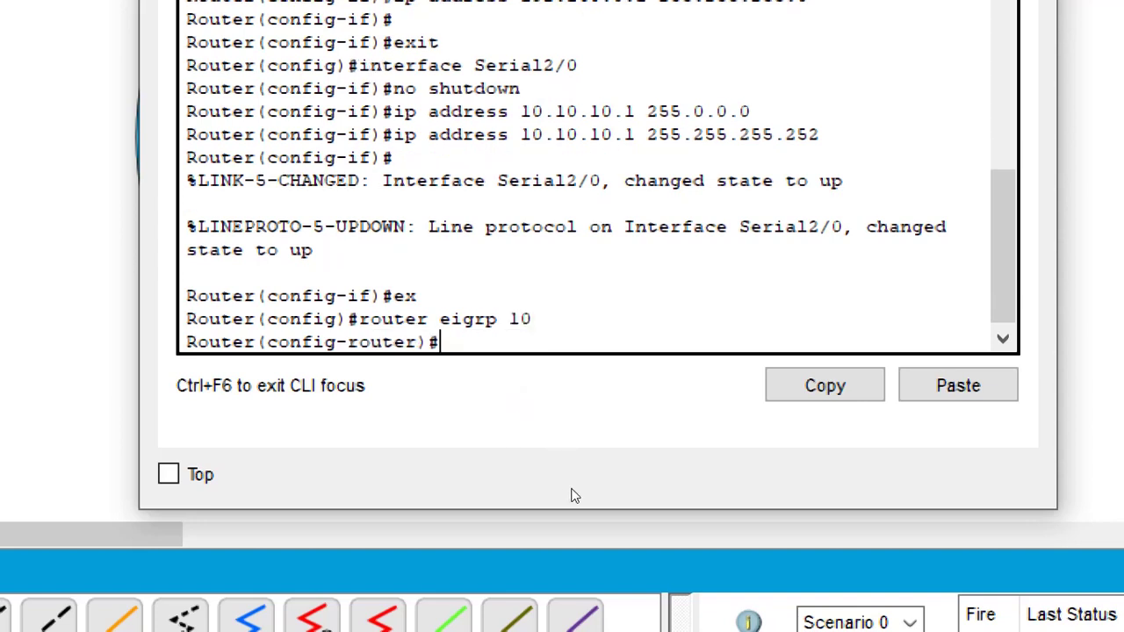
Add network 10.10.10.0 with wildcard mask 0.0.0.3 to Router-1's EIGRP configuration
text(network)
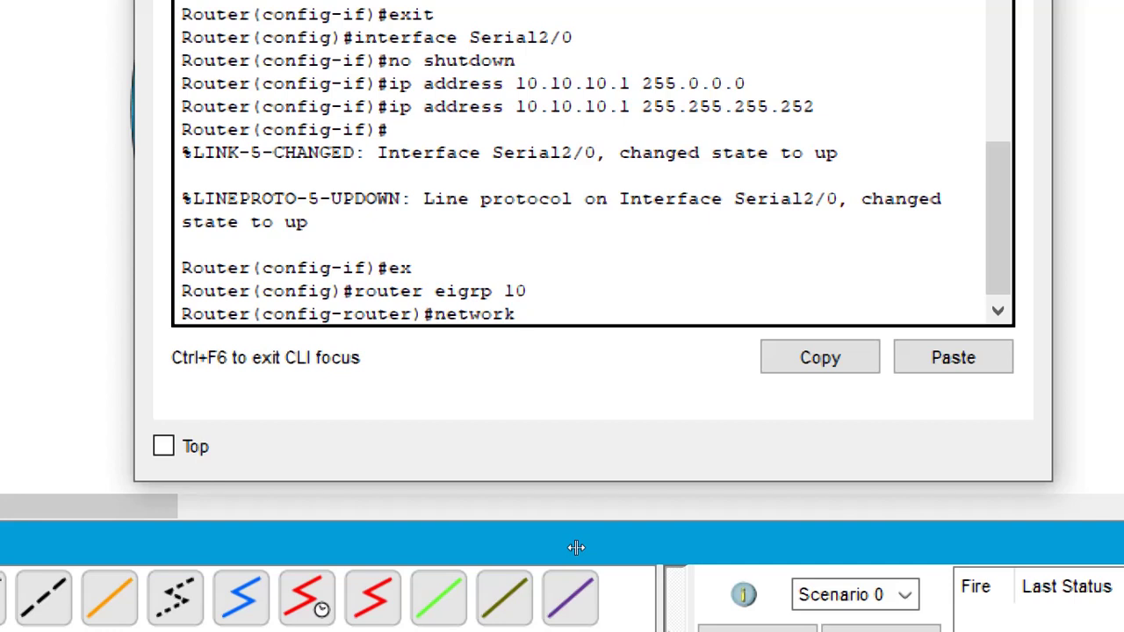
text( 10.10.10.0255)
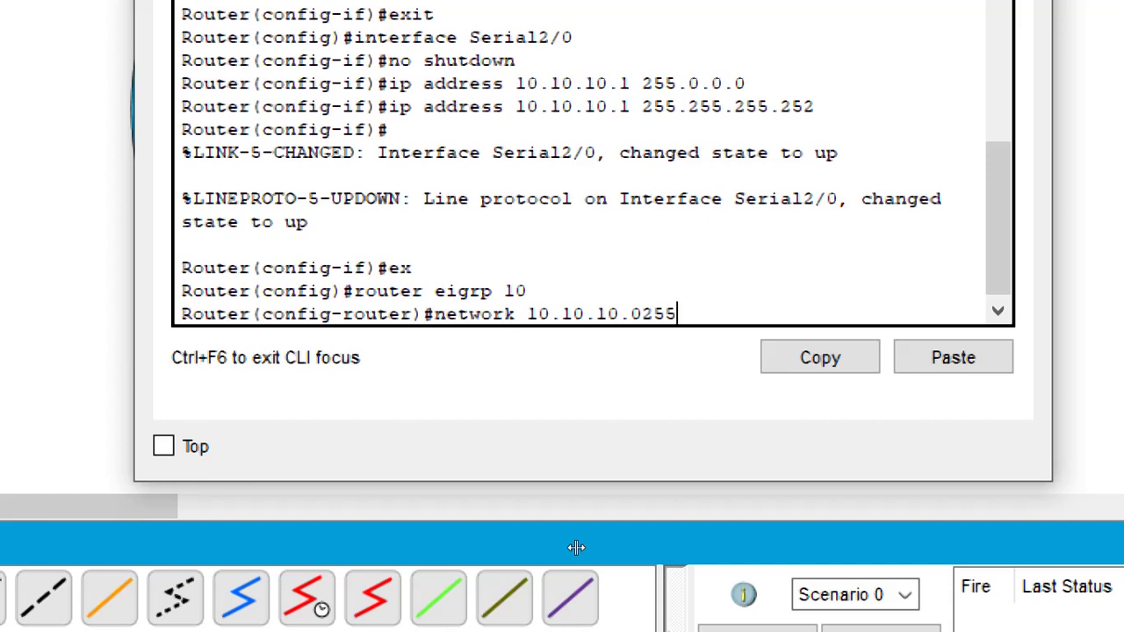
key(BackSpace)
key(BackSpace)
key(BackSpace)
text(0.0.0.3)
key(Return)
Add network 192.168.0.0 with wildcard mask 0.0.0.255 to Router-1's EIGRP configuration
text(netw)
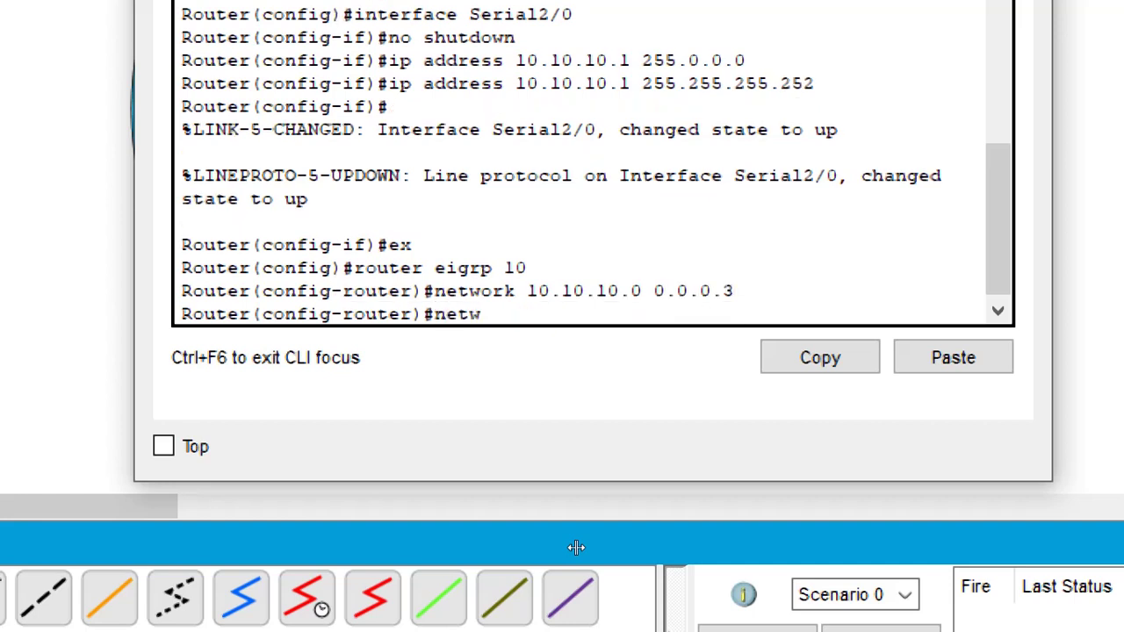
text(ork 192.16)
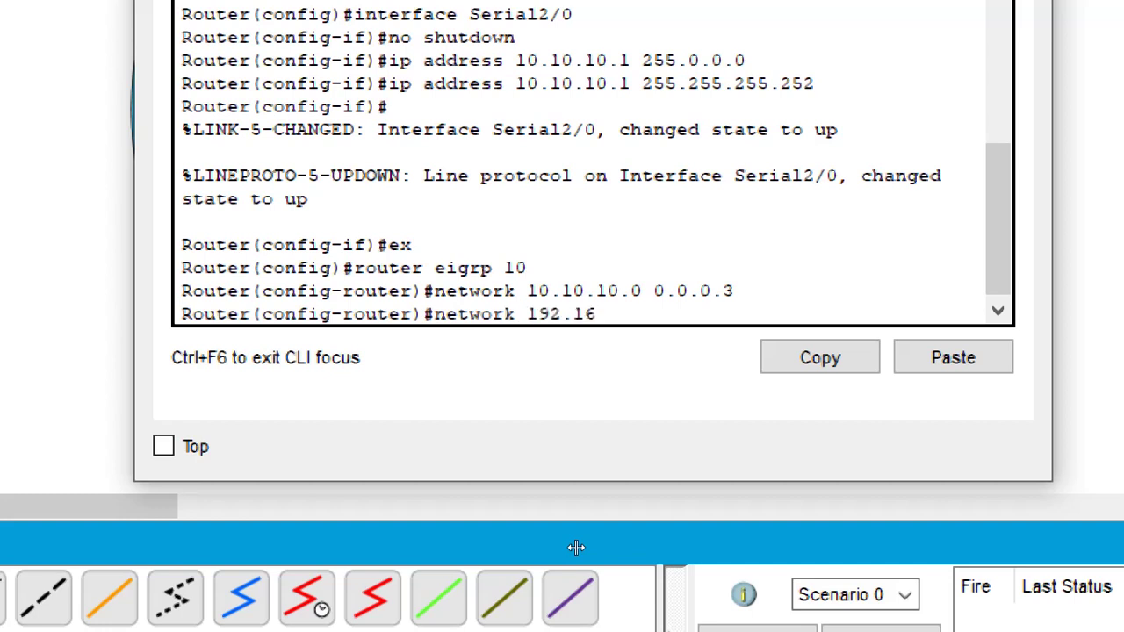
text(8.0.0 )
text(255.)
key(BackSpace)
key(BackSpace)
key(BackSpace)
text(0.0.0.255)
key(Return)
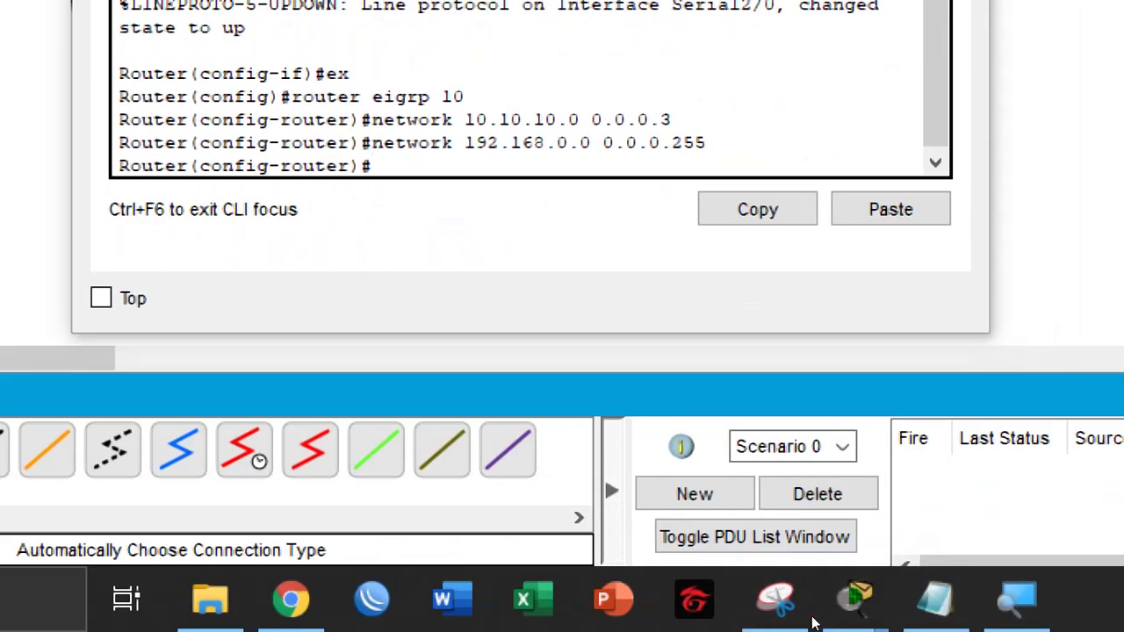
Return the screen magnification to 100% and minimize the Router-1 window
click(1074, 599)
click(434, 464)
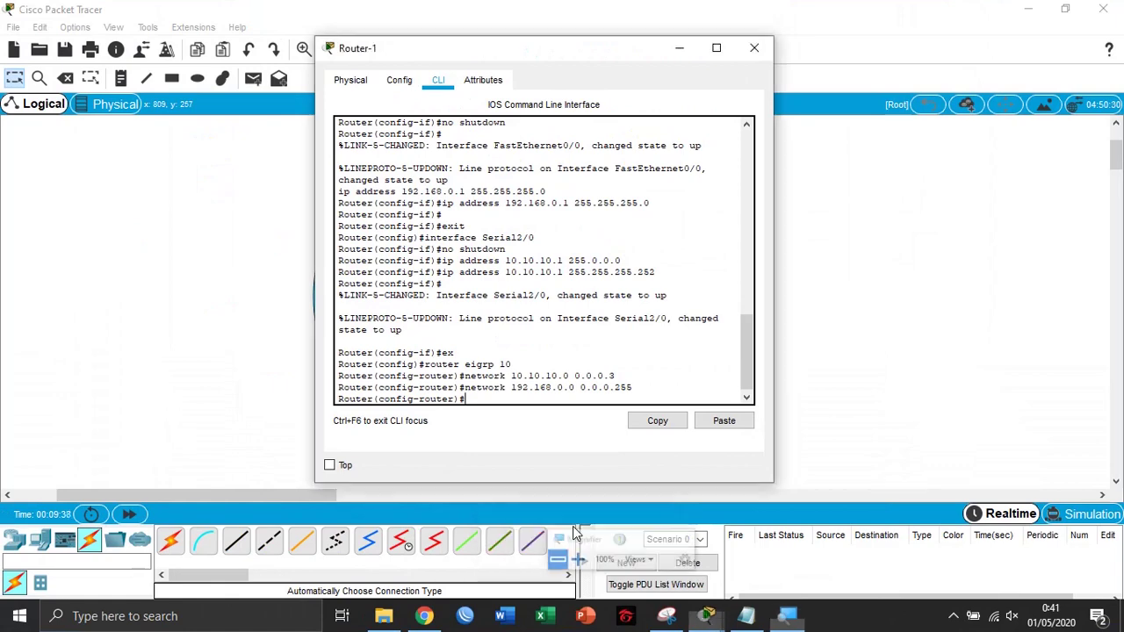
click(677, 46)
Open Router-2's command line and leave interface configuration mode
click(664, 213)
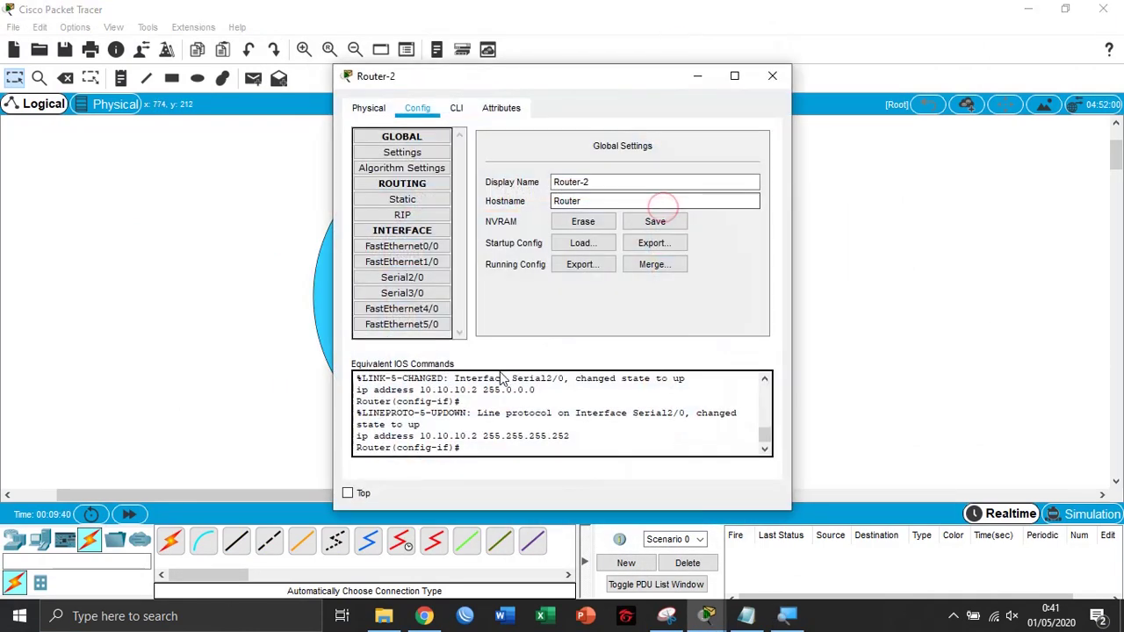
click(455, 107)
key(Return)
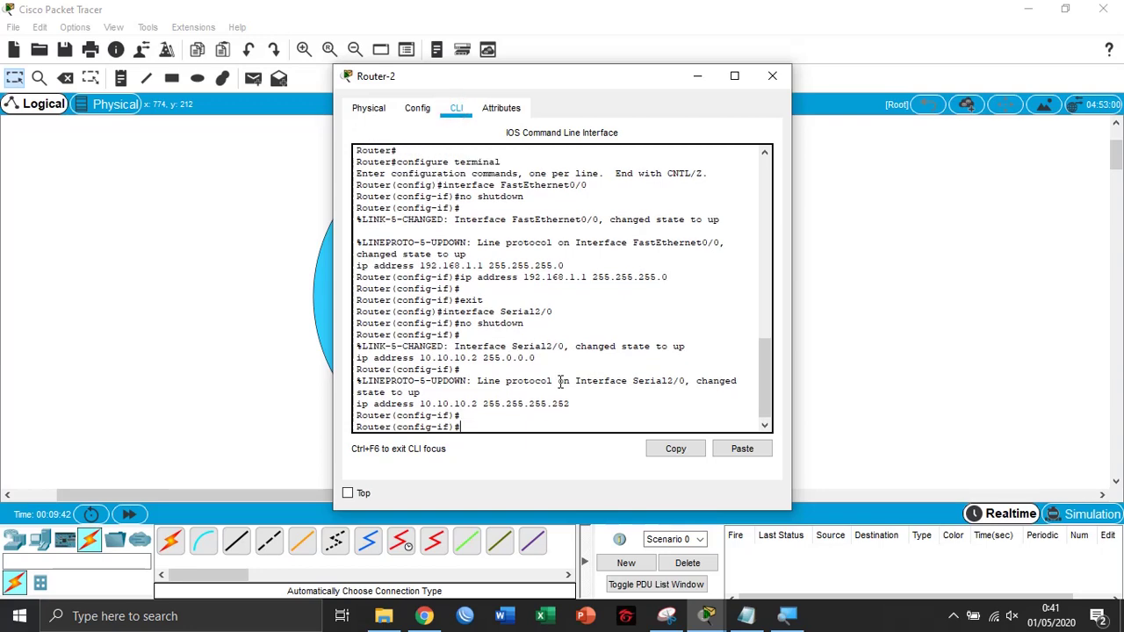
text(ex)
key(Return)
Magnify the screen to 200% and enter EIGRP router configuration on Router-2 with ID 10
click(788, 616)
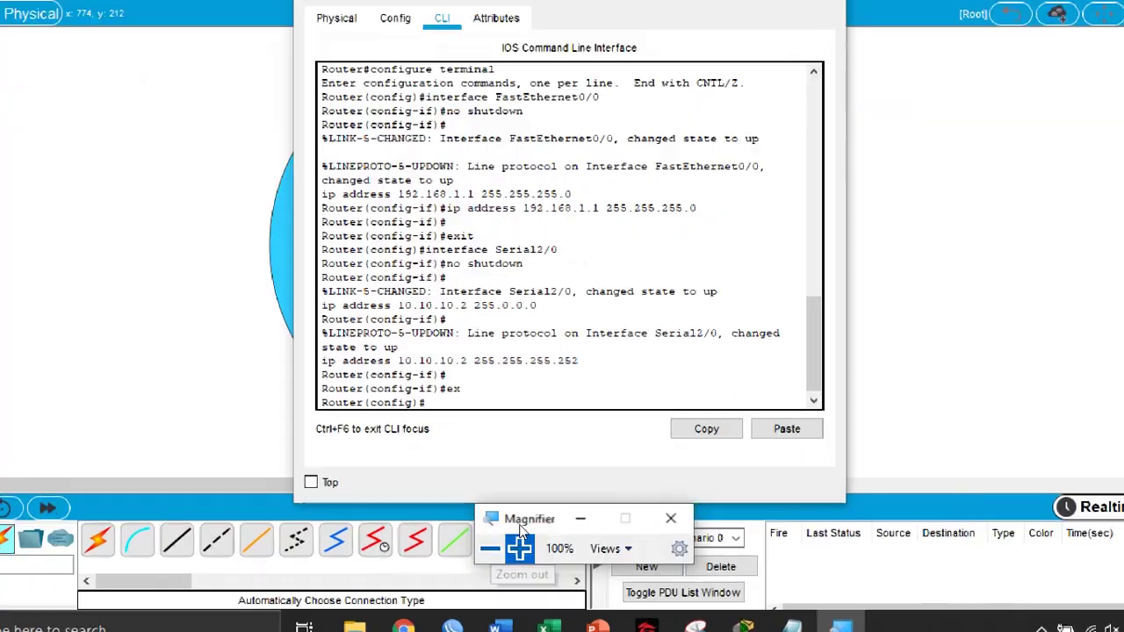
click(519, 546)
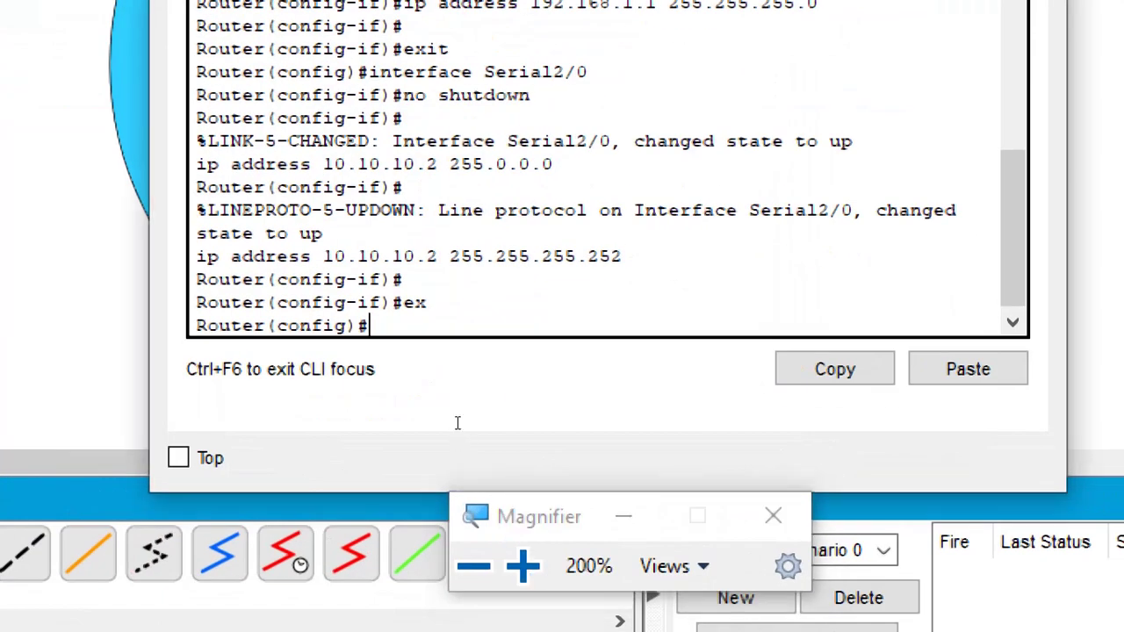
text(router ei)
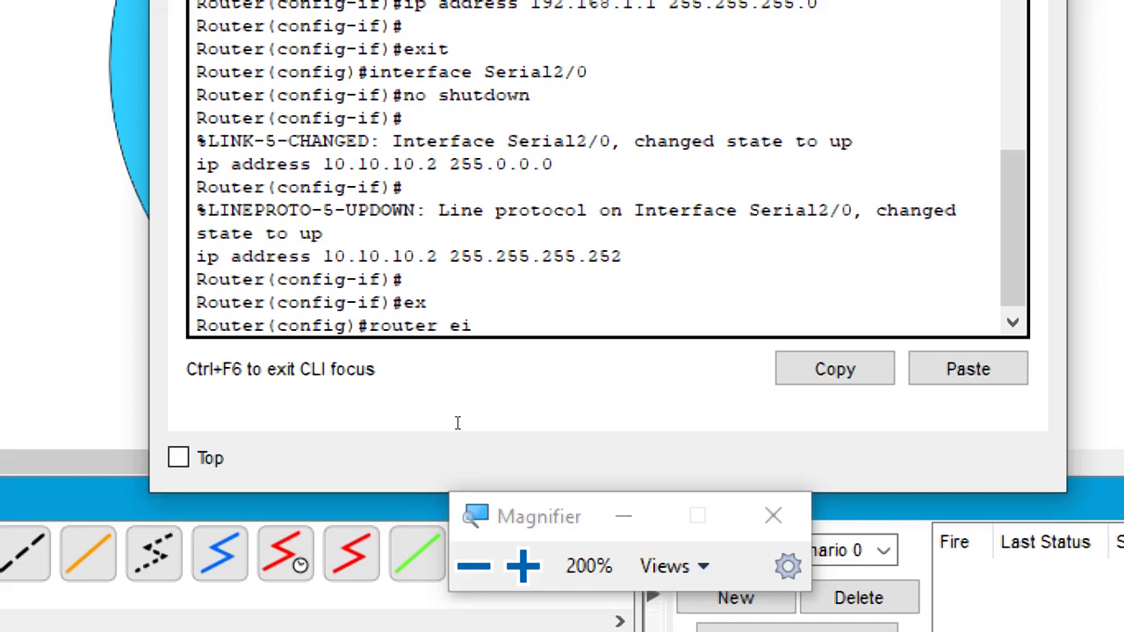
text(grp 10)
key(Return)
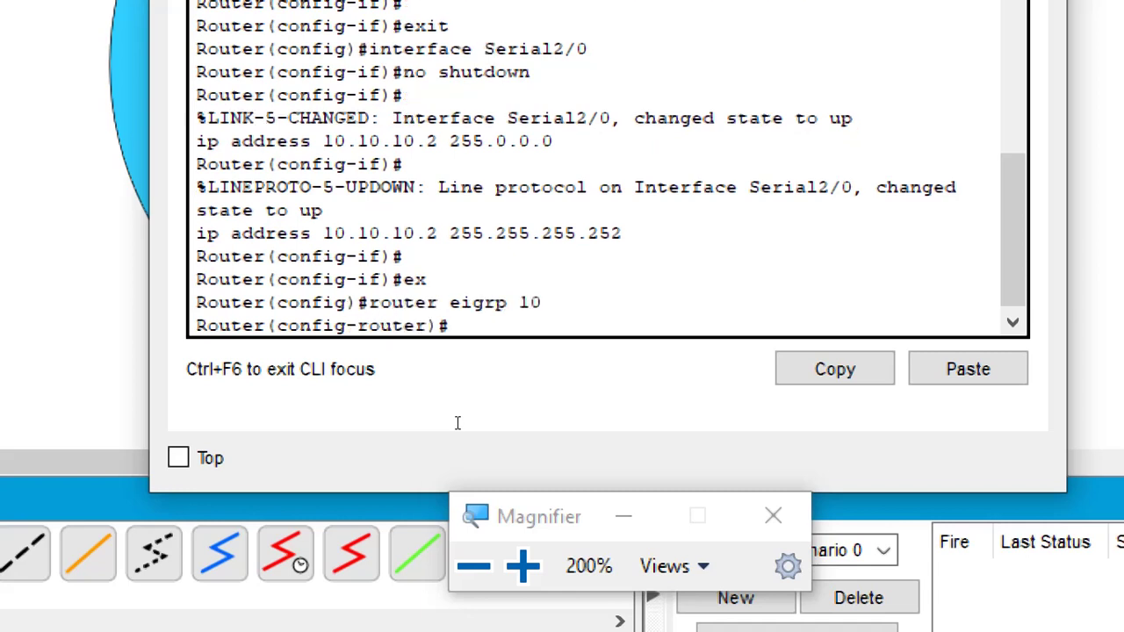
Add networks 10.10.10.0 with wildcard mask 0.0.0.3 and 192.168.1.0 with wildcard mask 0.0.0.255 to Router-2's EIGRP configuration
text(network 10.10.10.0)
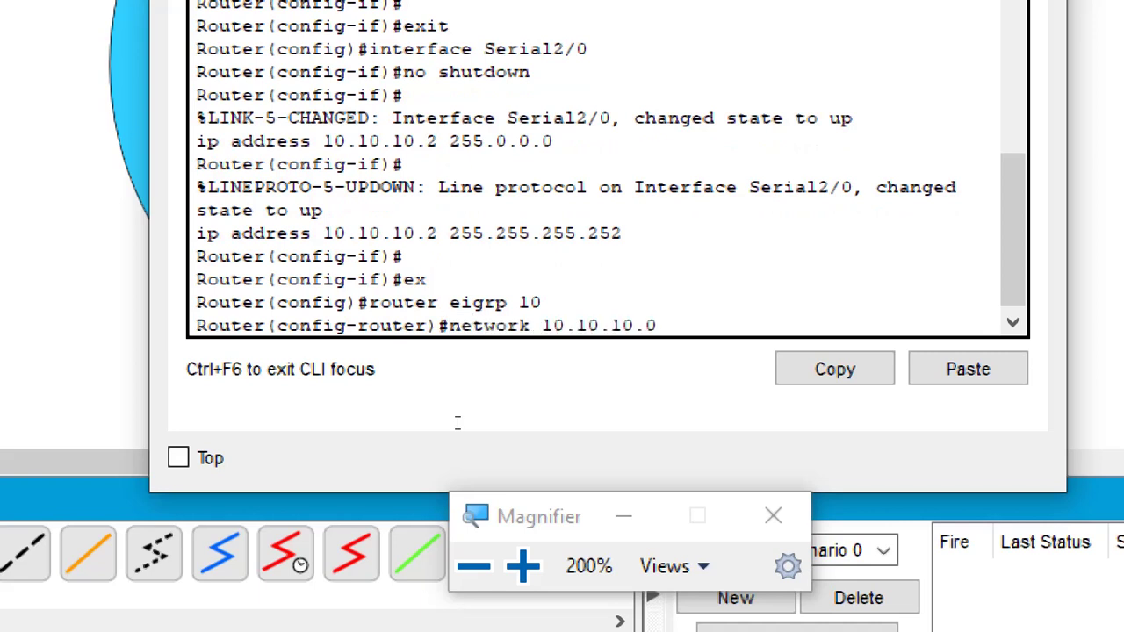
text( 0.0.0.3)
key(Return)
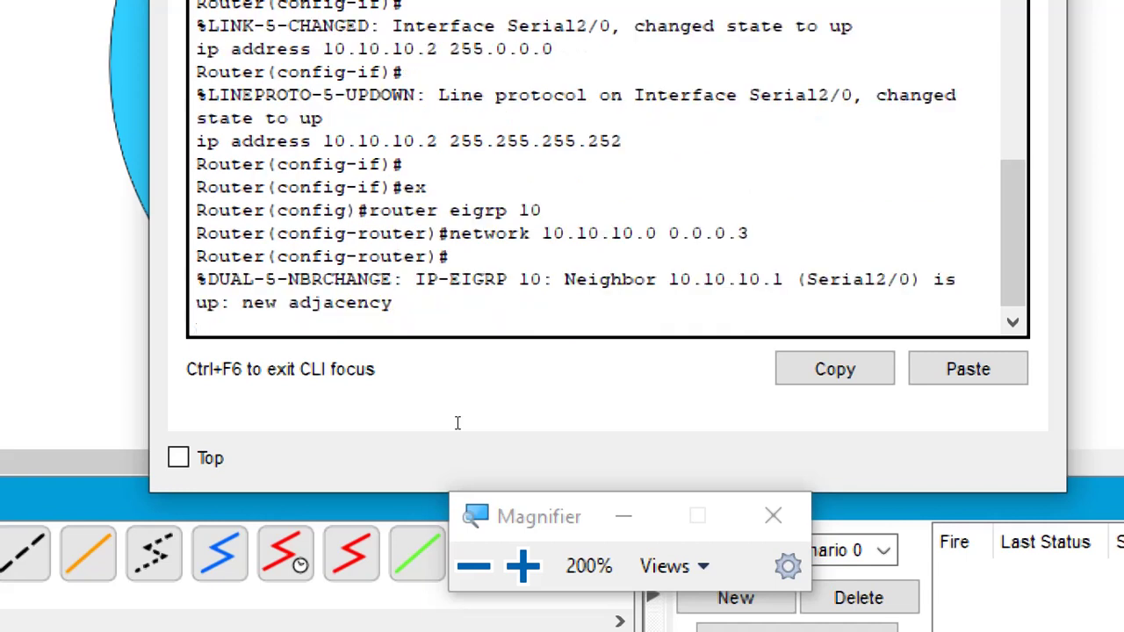
text(nfig-router)#netw)
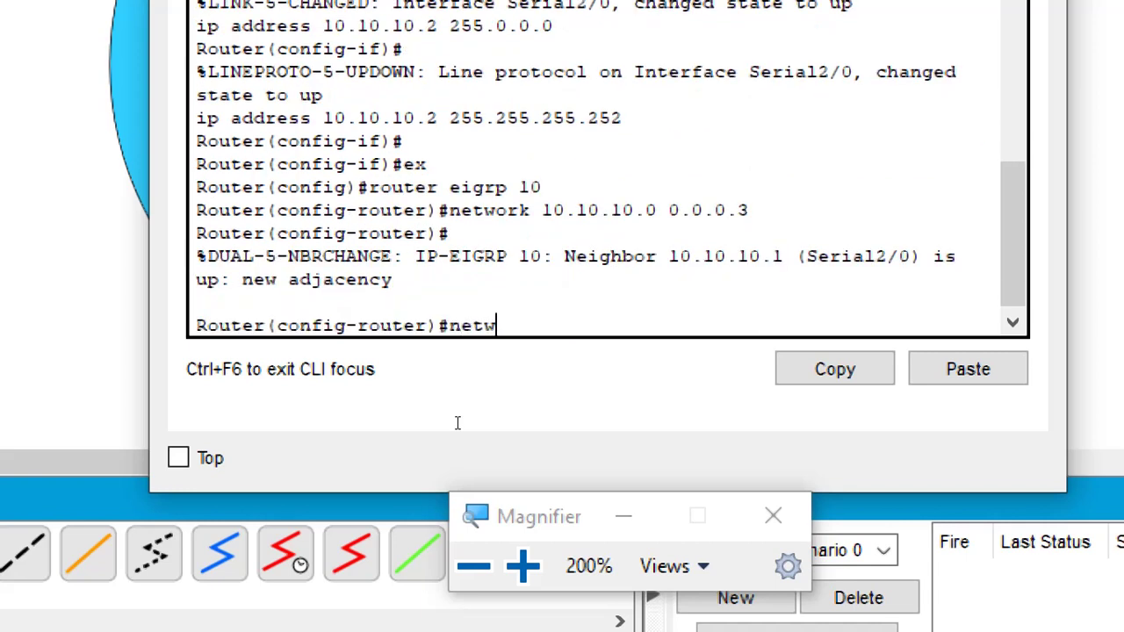
text(ork 192.168.1.0 )
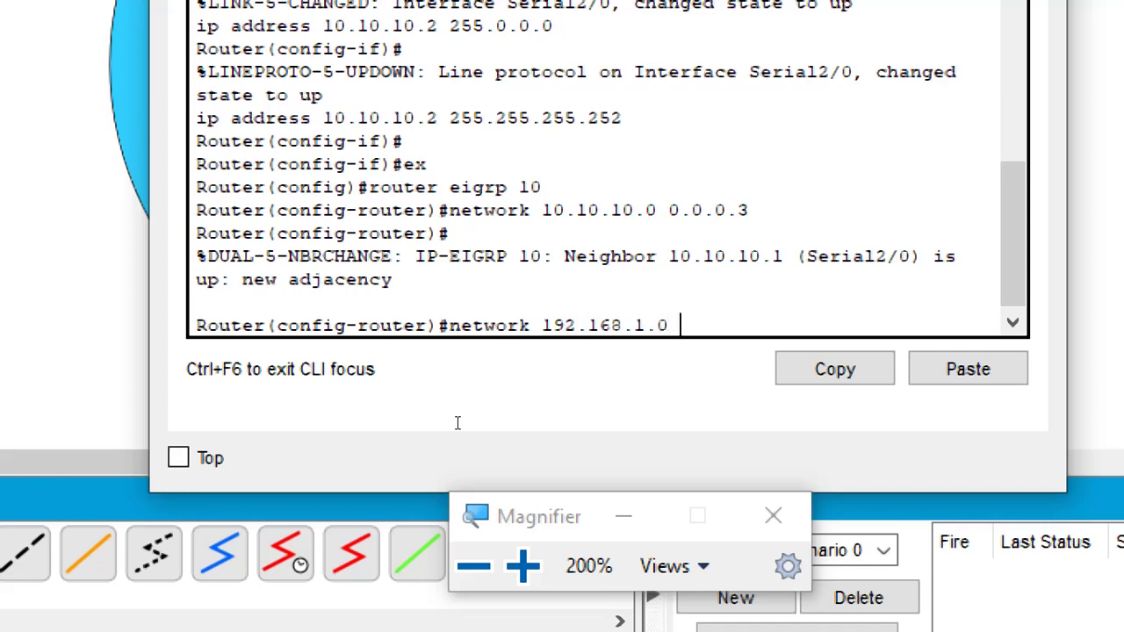
text(0.0.0.255)
key(Return)
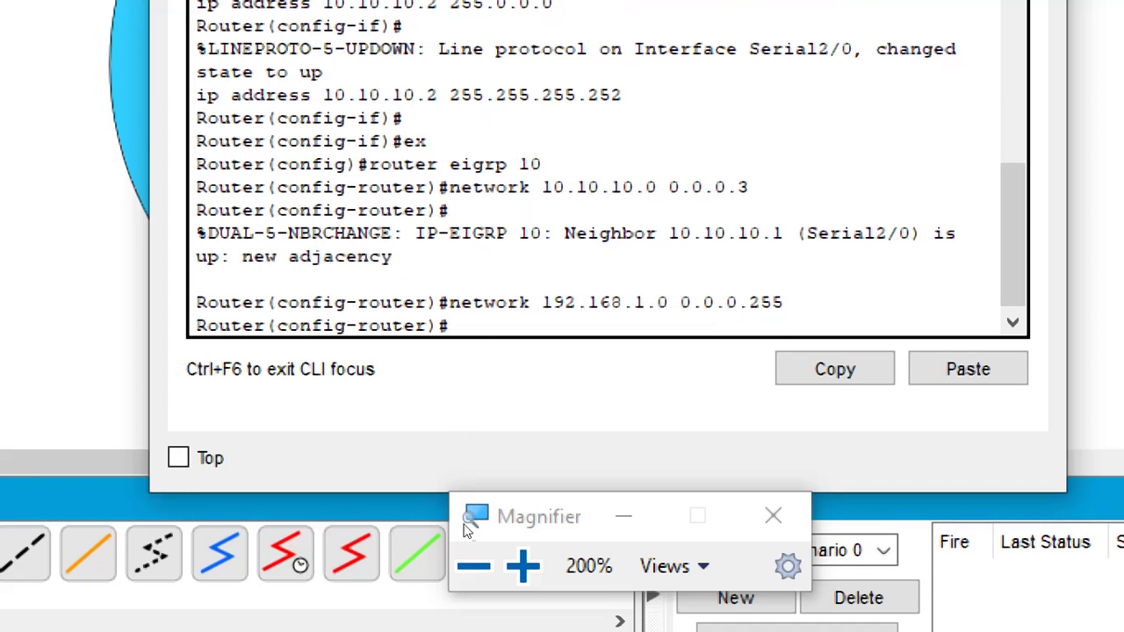
Return the screen magnification to 100% and arrange the Router-1 and Router-2 windows side by side
click(479, 565)
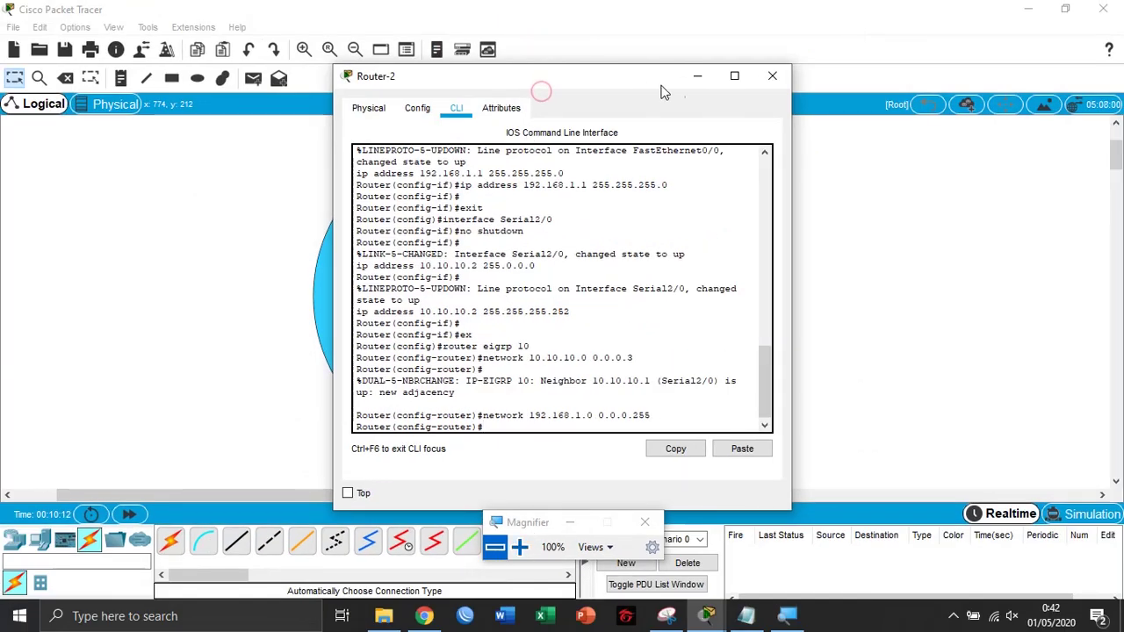
drag(641, 77, 869, 62)
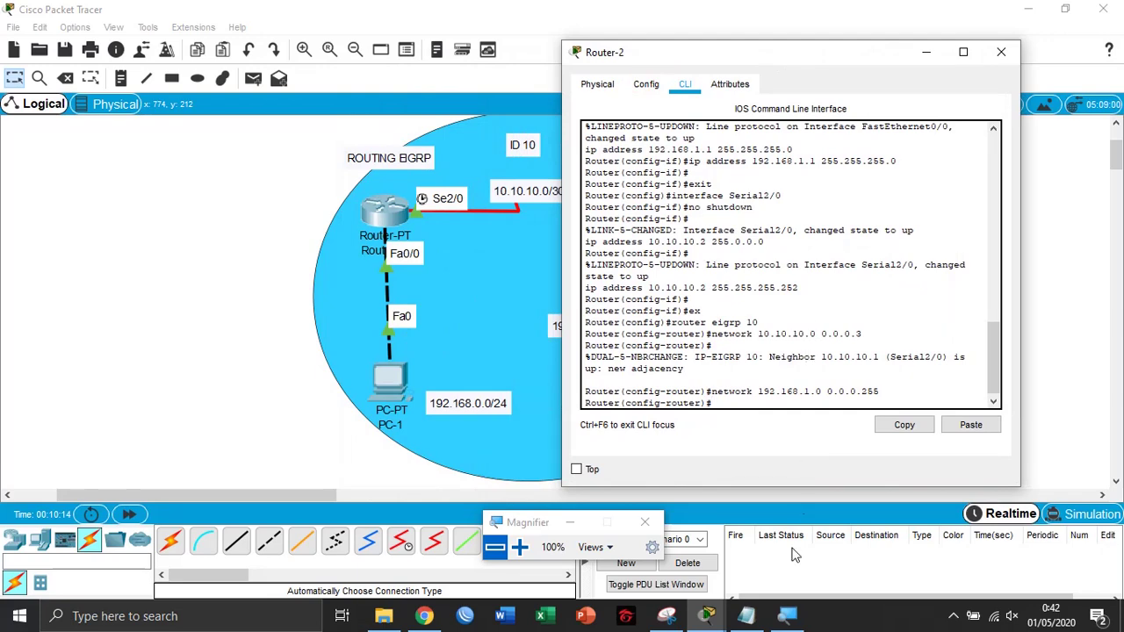
mouse_move(778, 606)
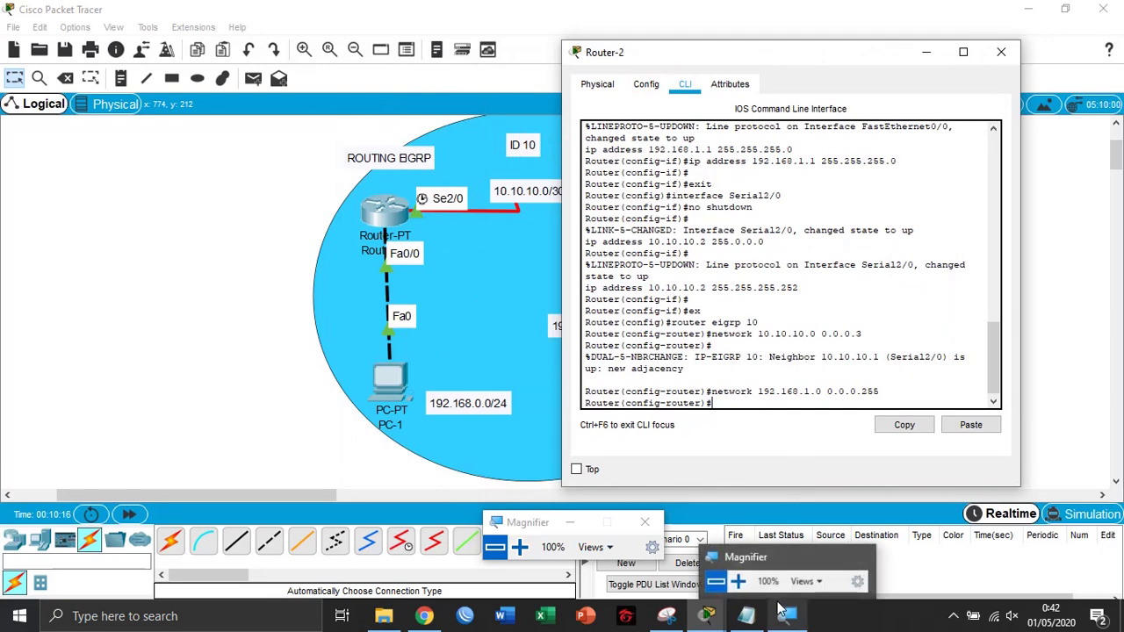
mouse_move(712, 614)
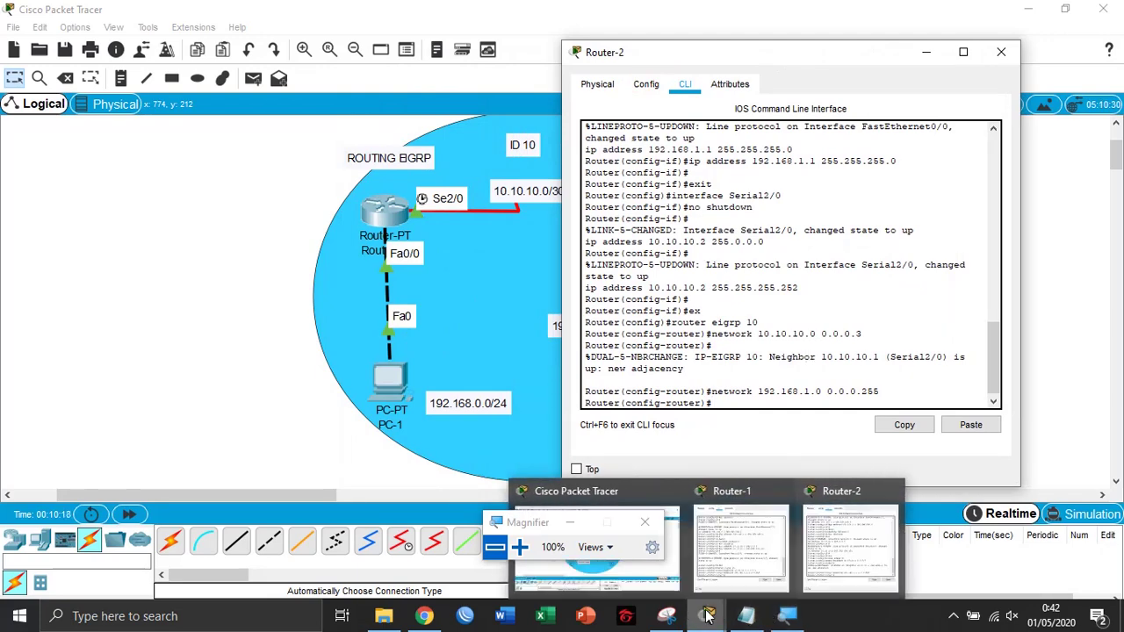
click(738, 572)
drag(549, 51, 334, 49)
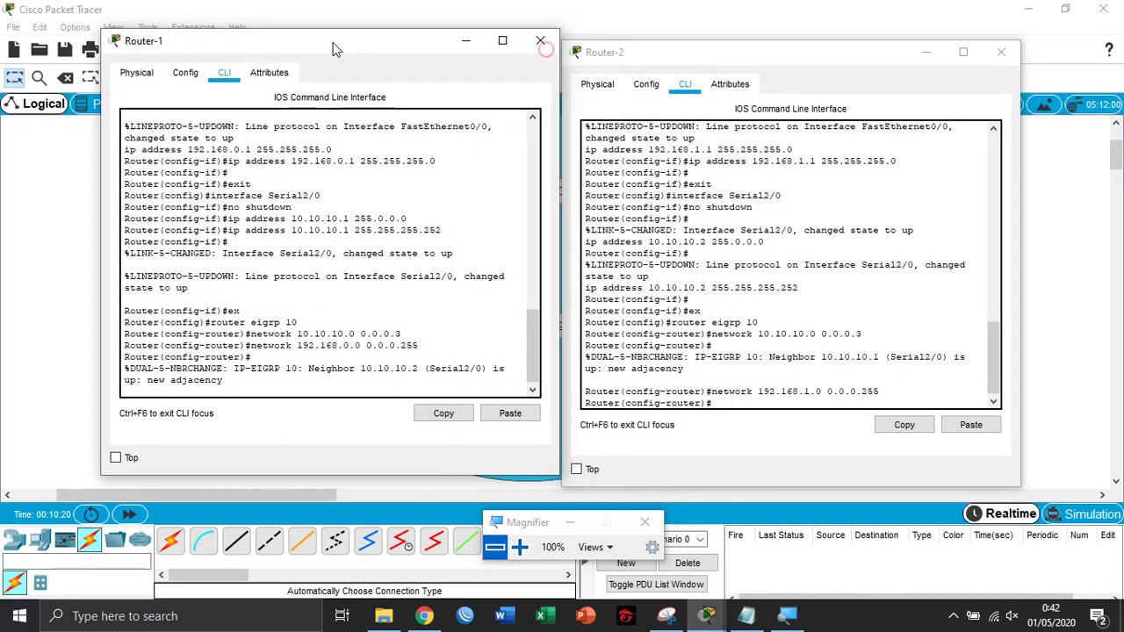
click(329, 349)
key(Return)
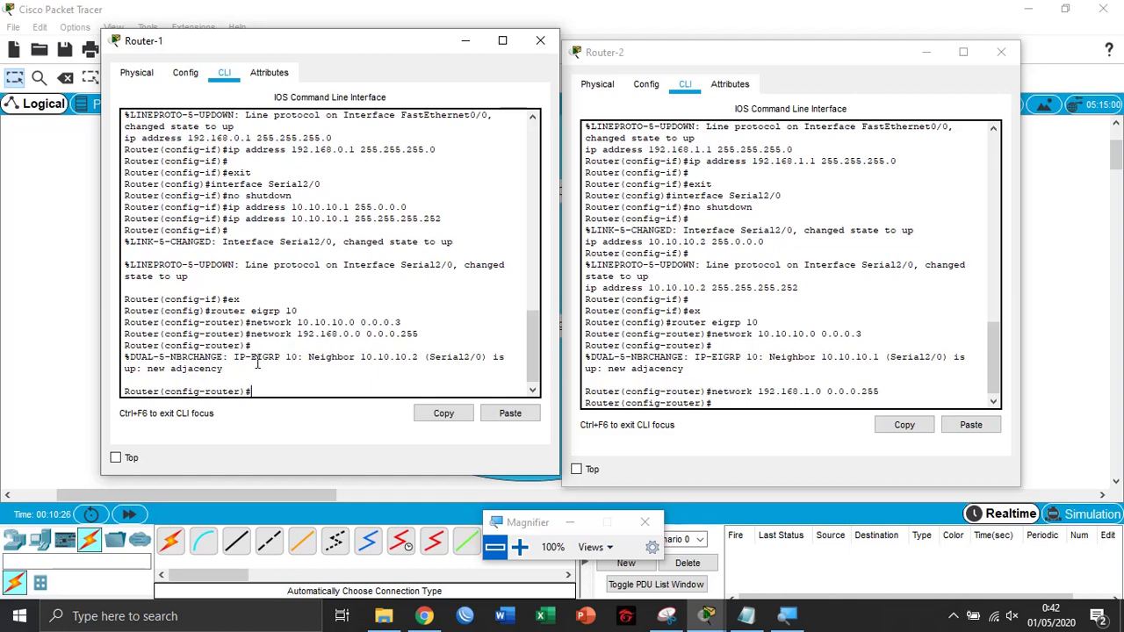
text(no)
key(BackSpace)
key(BackSpace)
key(BackSpace)
key(BackSpace)
key(BackSpace)
key(BackSpace)
key(BackSpace)
key(BackSpace)
key(BackSpace)
key(BackSpace)
key(BackSpace)
key(BackSpace)
key(BackSpace)
key(BackSpace)
Minimize the Router-1 and Router-2 windows to view the whole network topology
drag(689, 54, 709, 45)
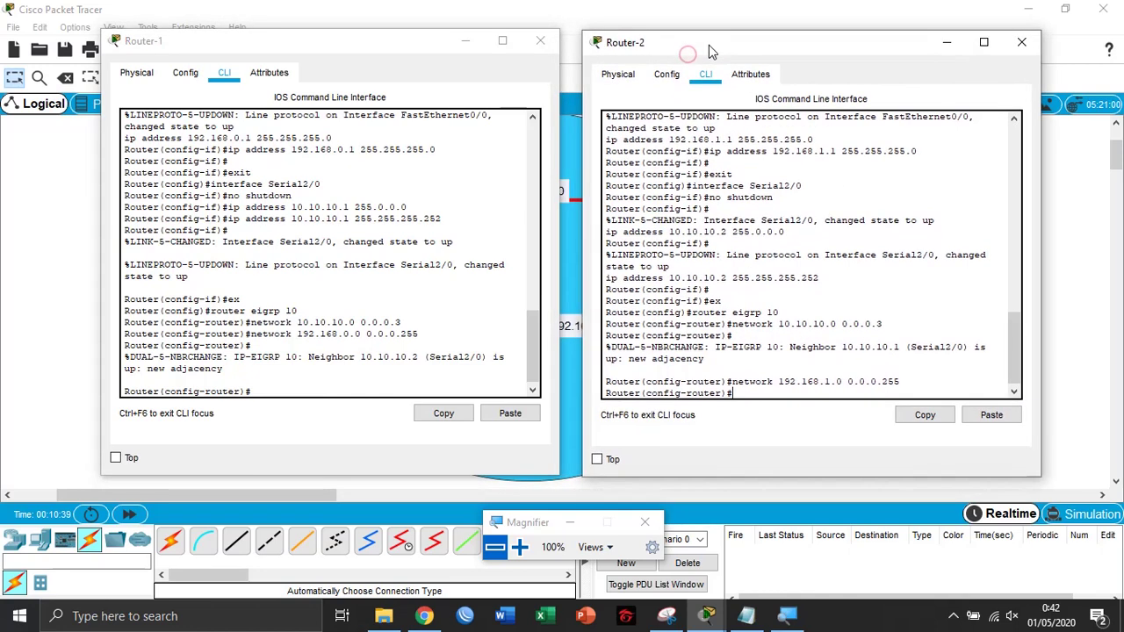
click(466, 40)
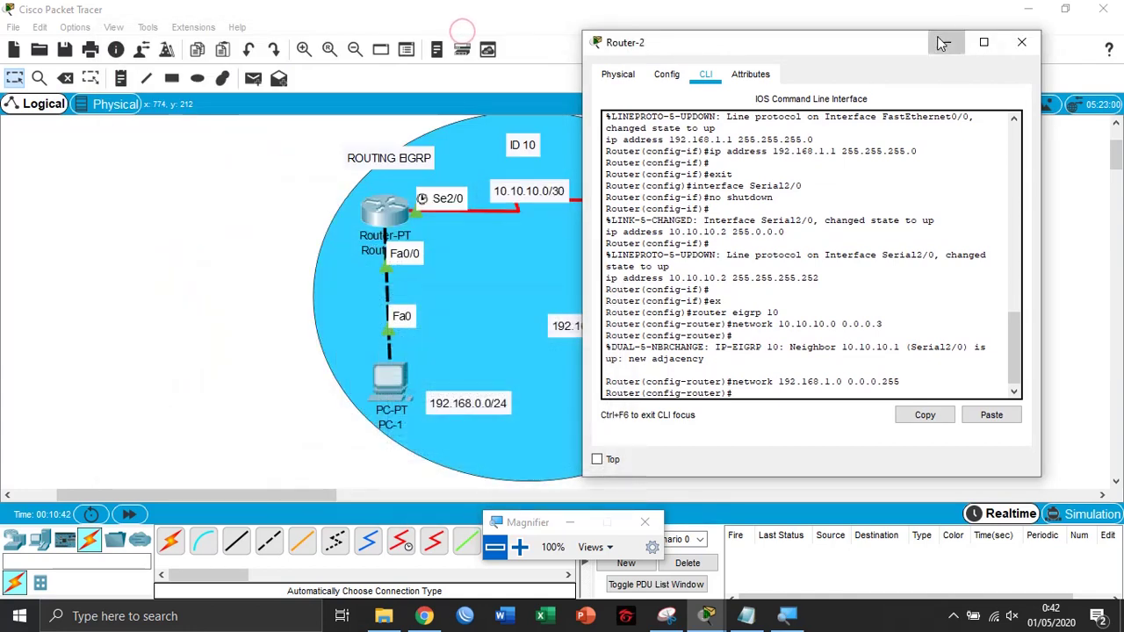
click(945, 41)
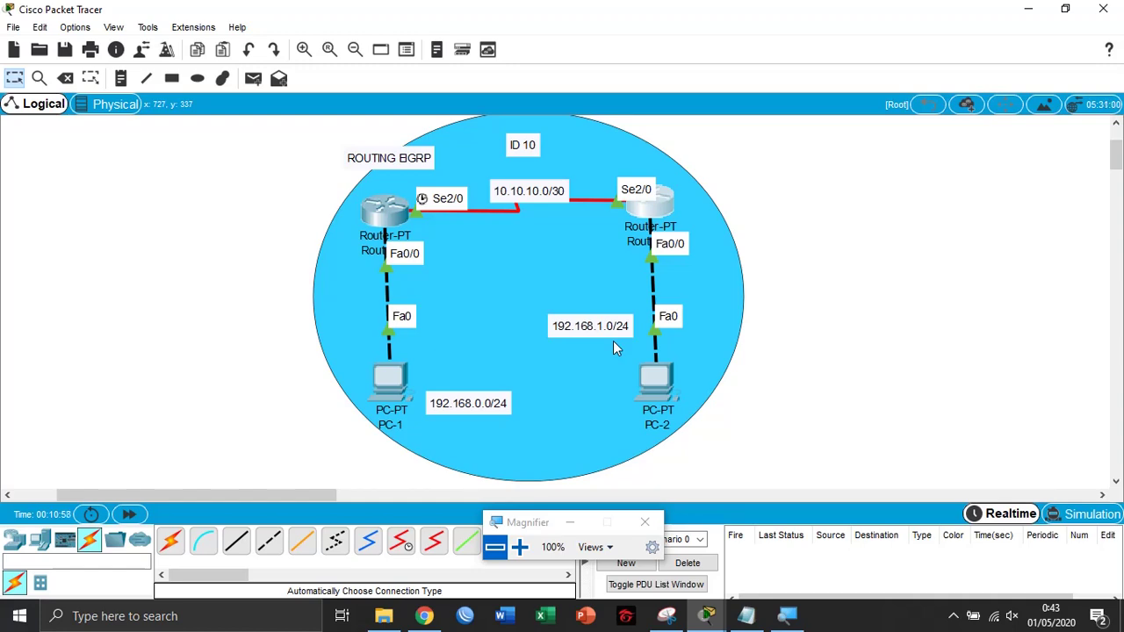
Reopen both router windows side by side and highlight the address 10.10.10.0 in Router-1's EIGRP network command
mouse_move(707, 617)
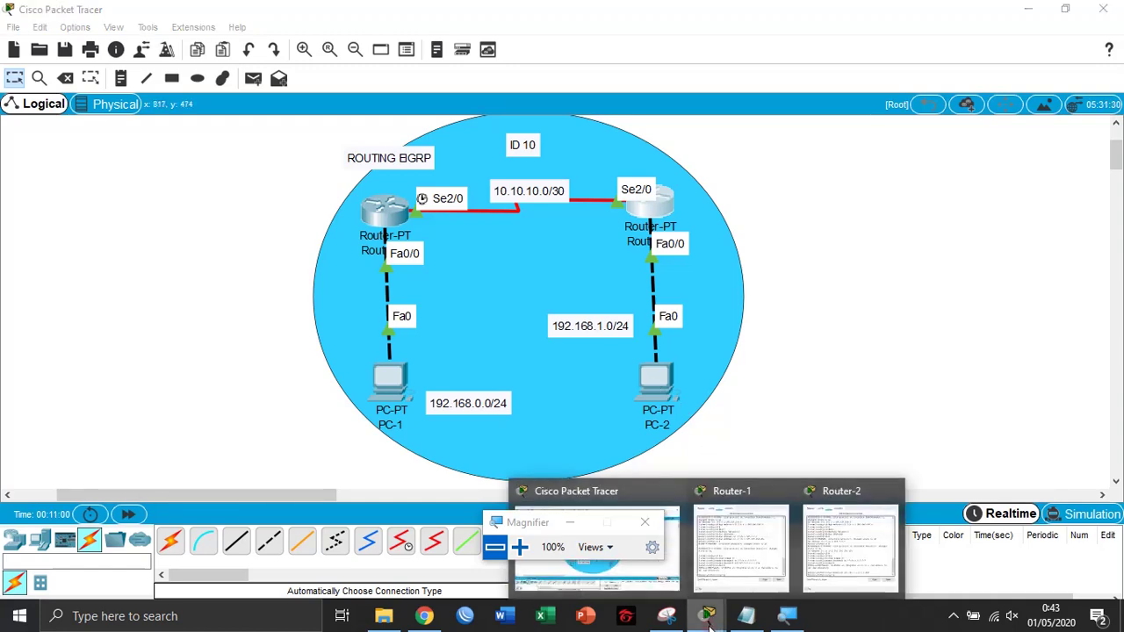
click(734, 560)
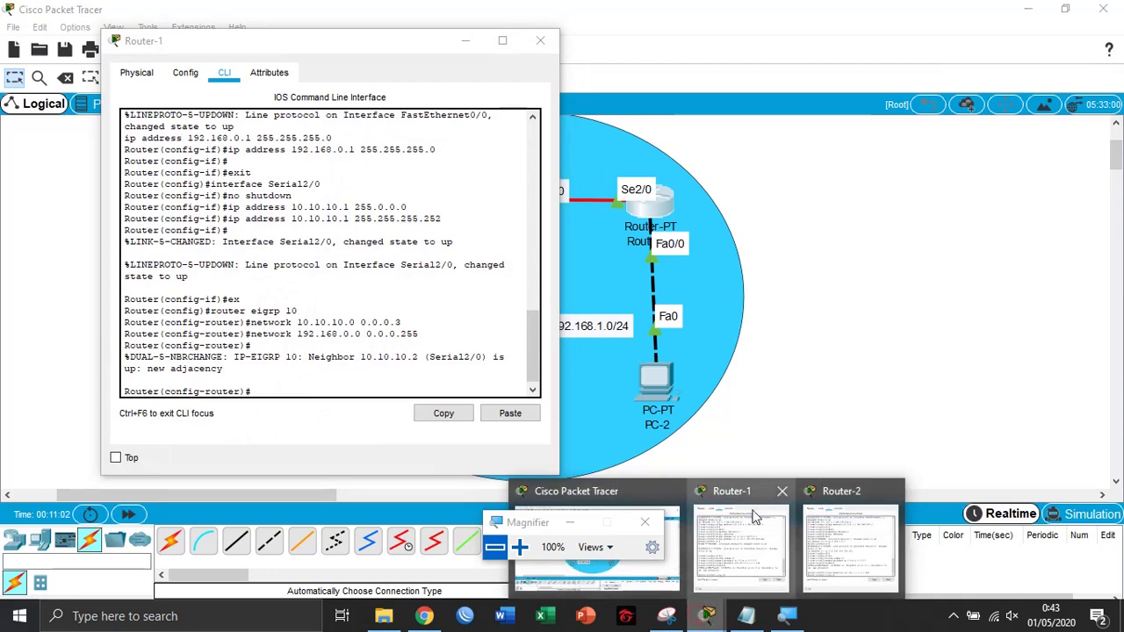
click(825, 525)
scroll(328, 369, down, 1)
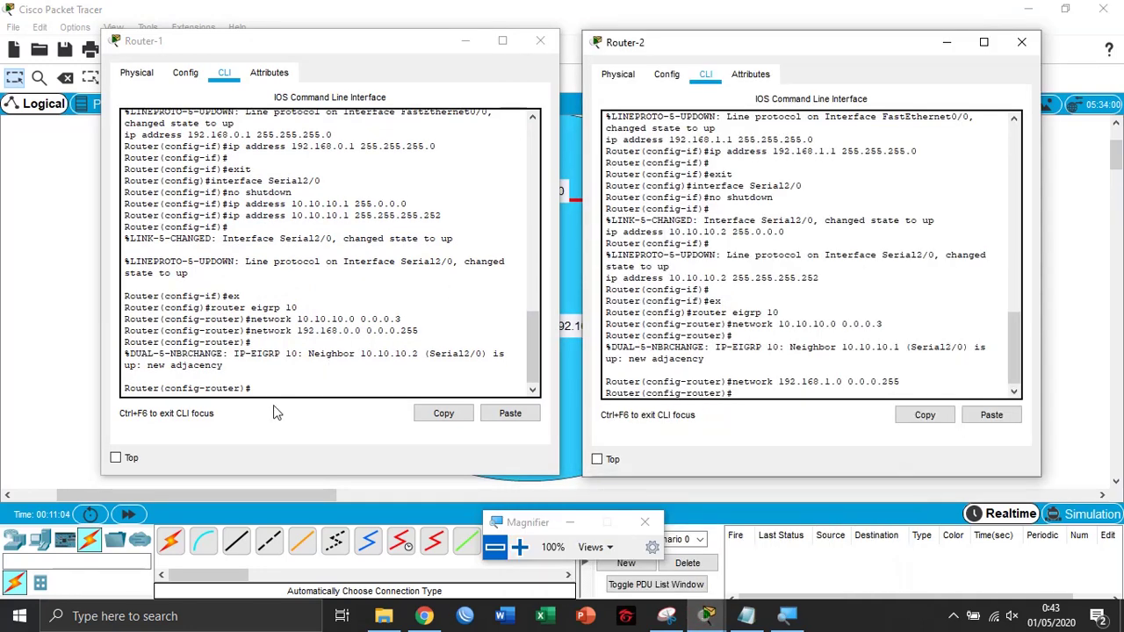
click(284, 389)
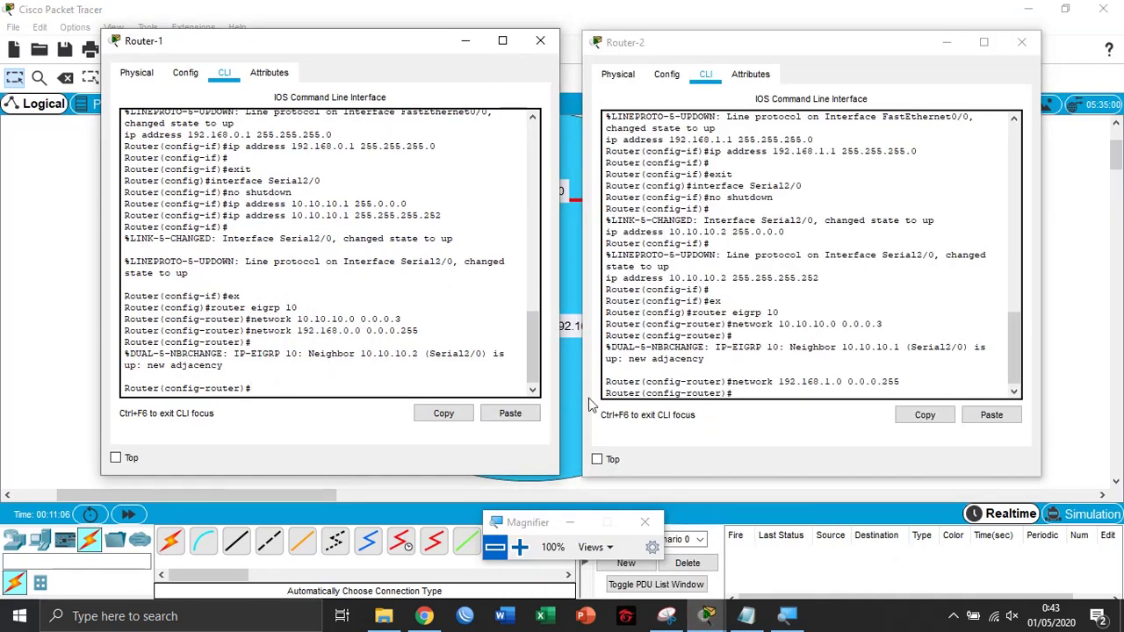
click(804, 392)
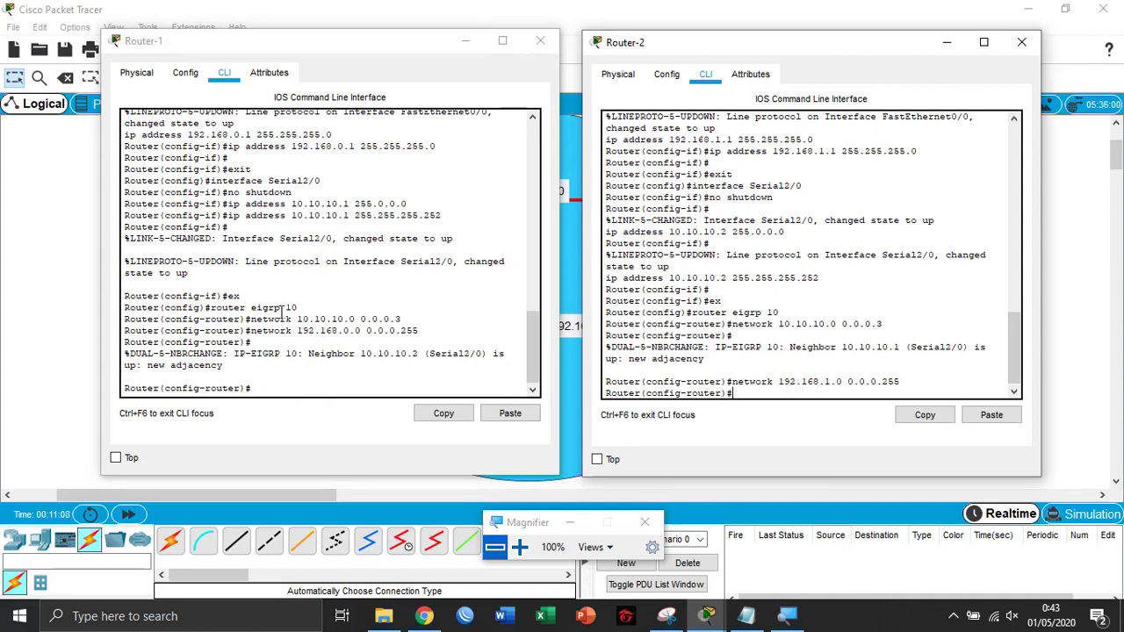
drag(296, 320, 355, 320)
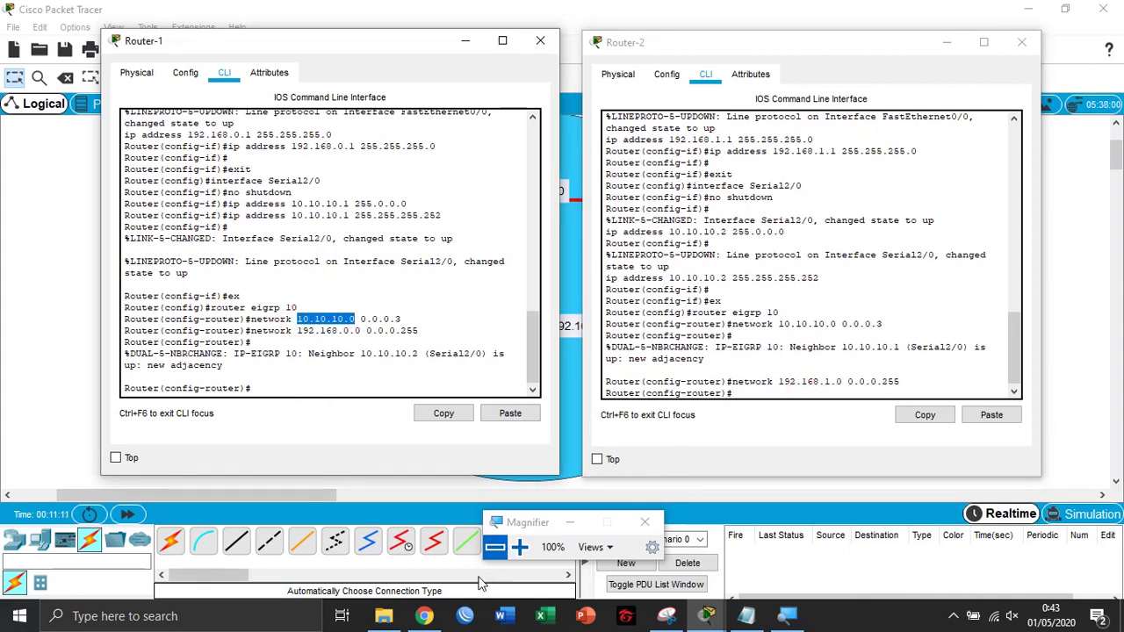
Switch to the Notepad note and write "ip class A" and "prefix class A" under the Classfull heading
click(745, 615)
click(313, 296)
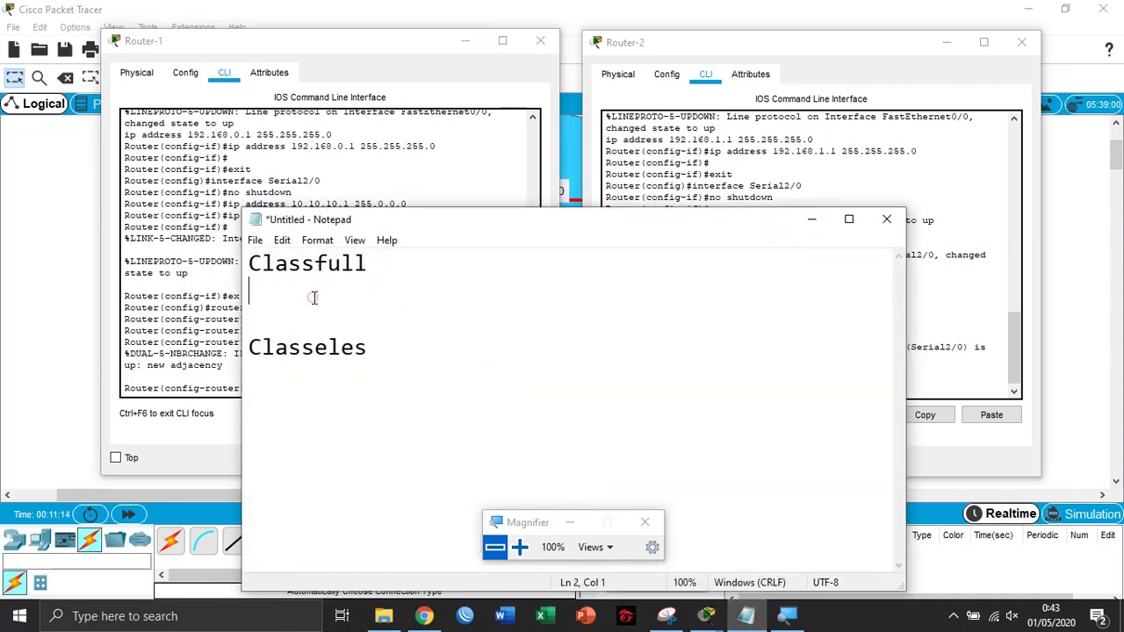
text(ip class A)
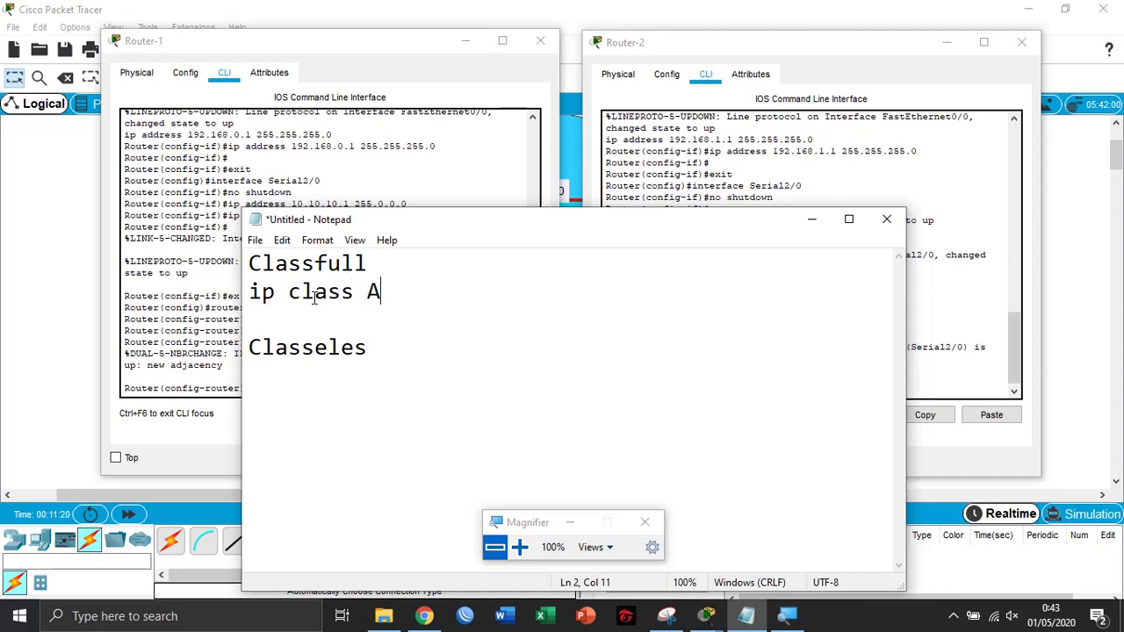
key(Return)
text(prefic)
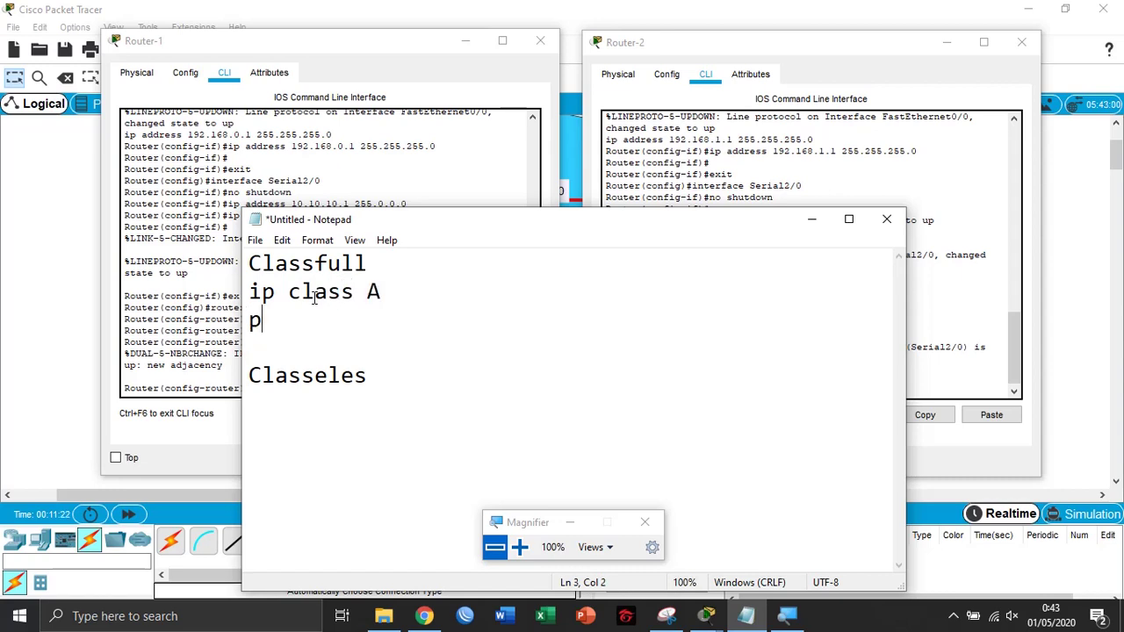
key(BackSpace)
text(x c;l)
key(BackSpace)
key(BackSpace)
text(lass c)
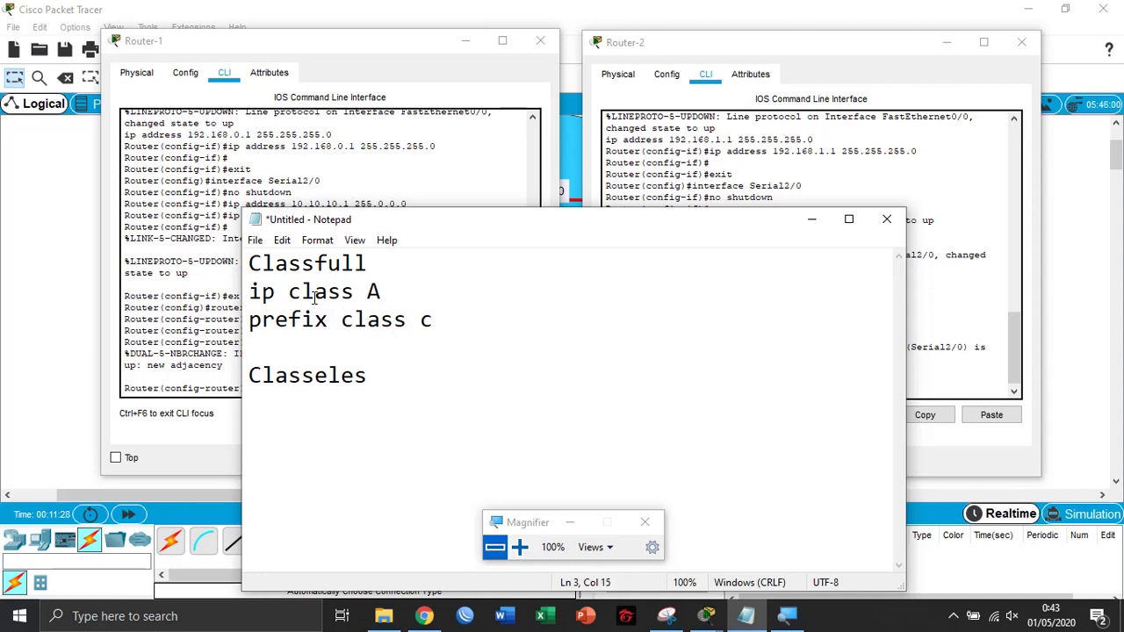
key(BackSpace)
text(C)
key(BackSpace)
text(A)
Write "ip class A" and "prefix class C" under the Classeles heading, and minimize the note
click(404, 384)
key(Return)
text(ip class A)
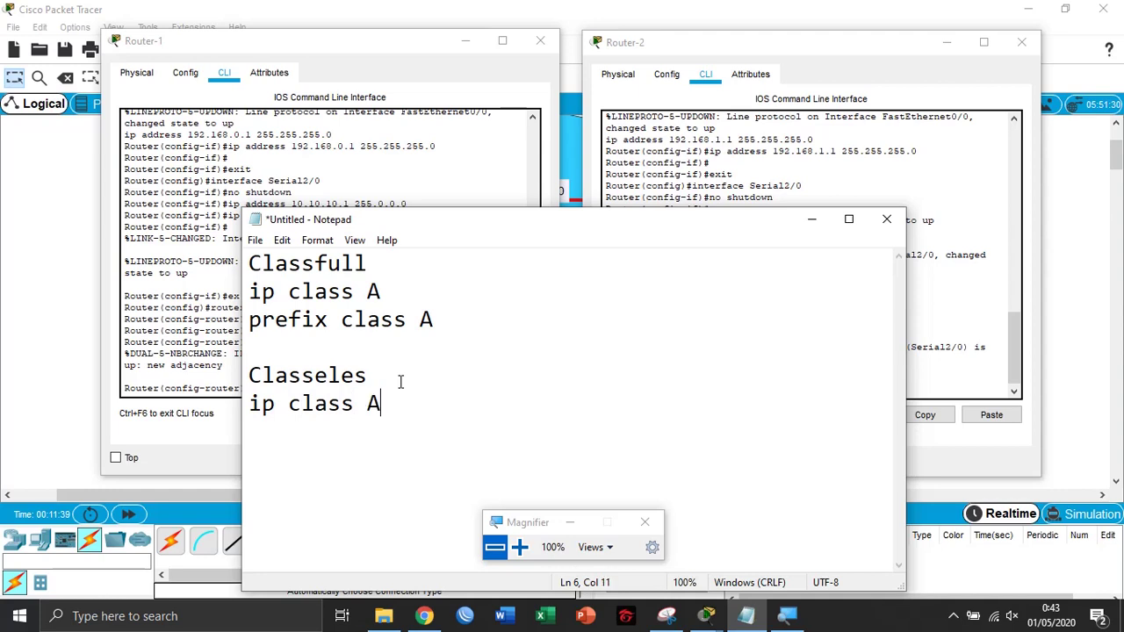
key(Return)
text(prefix)
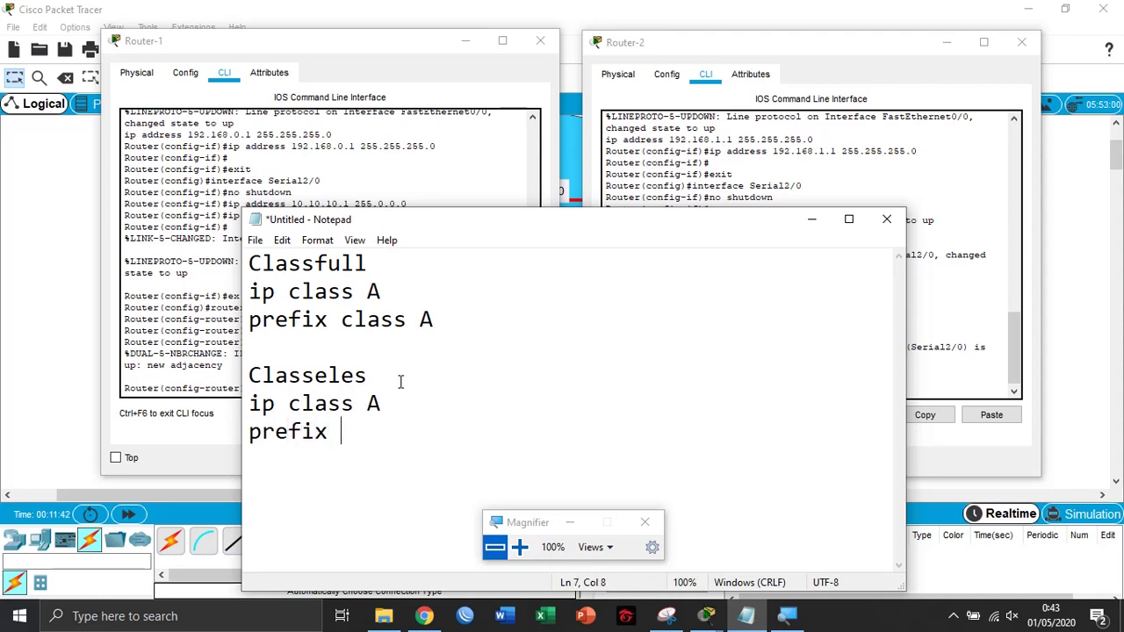
text( class C)
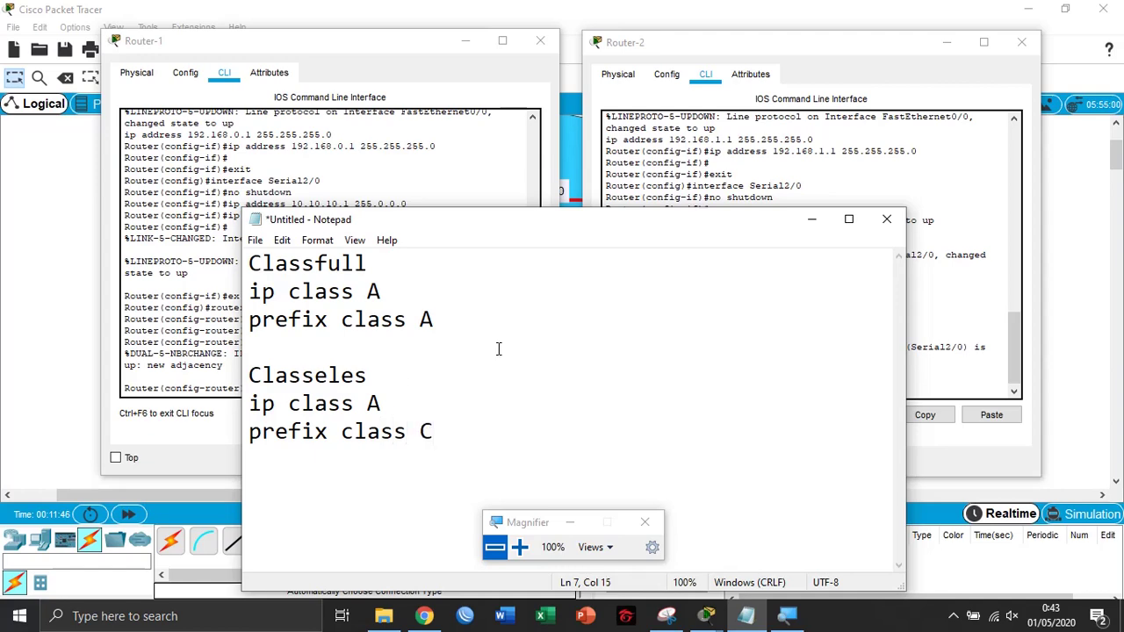
click(811, 219)
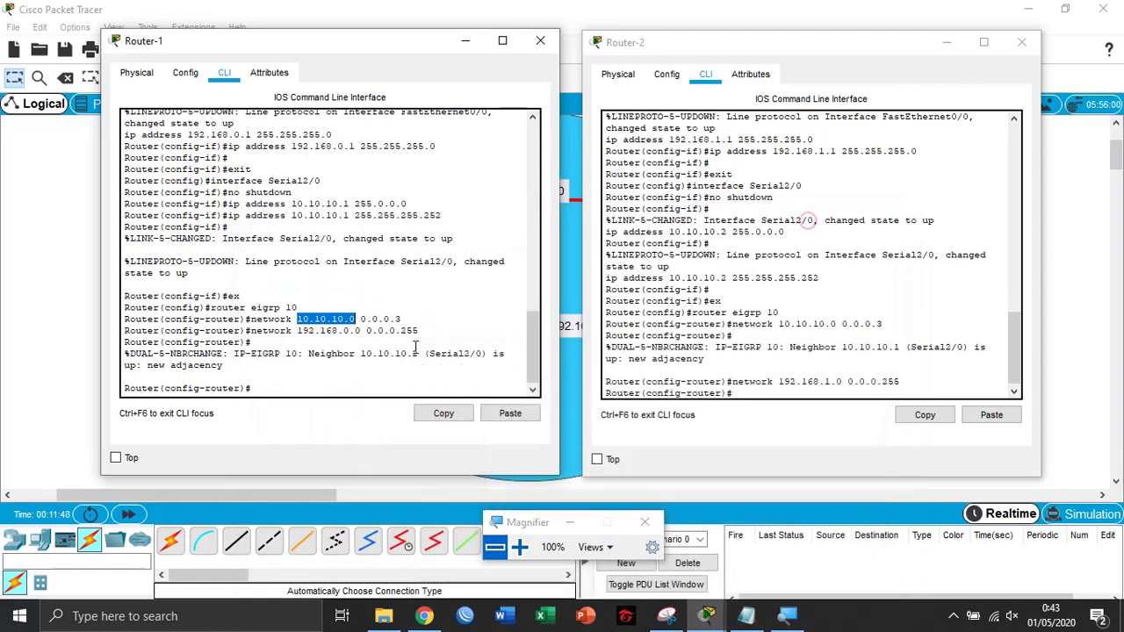
Leave EIGRP router configuration mode on both Router-1 and Router-2 with the exit command
click(299, 388)
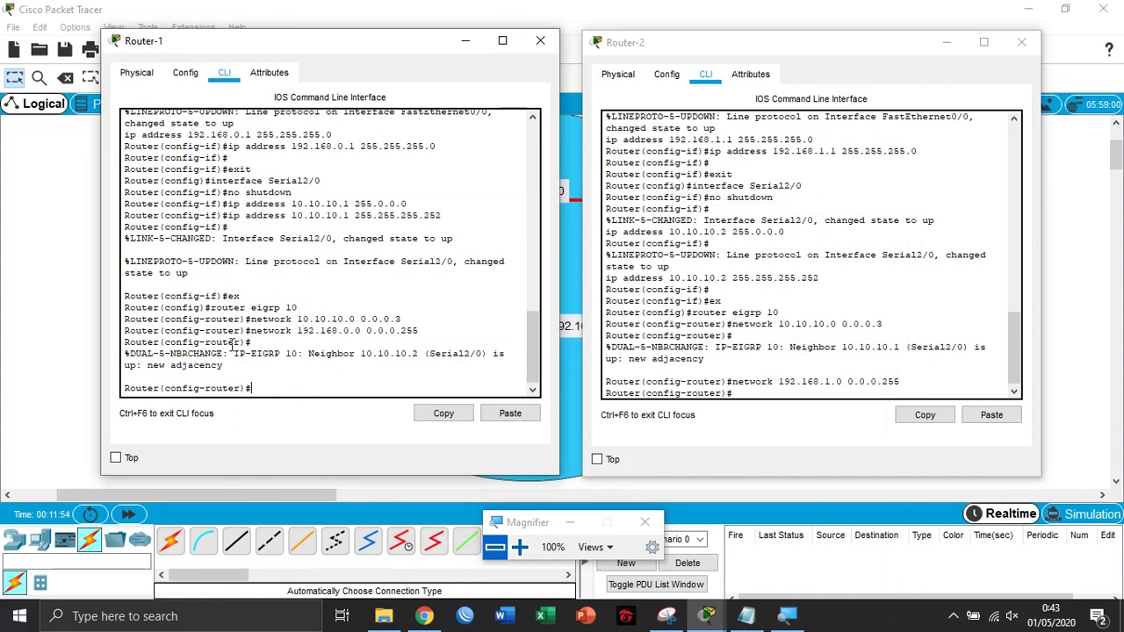
click(754, 394)
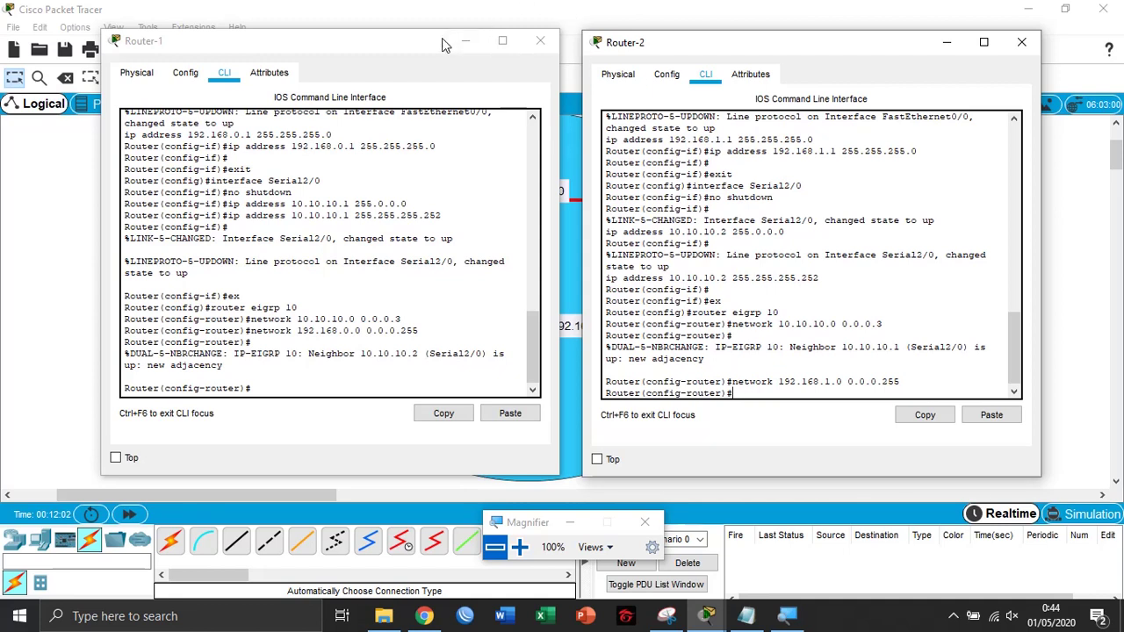
click(273, 379)
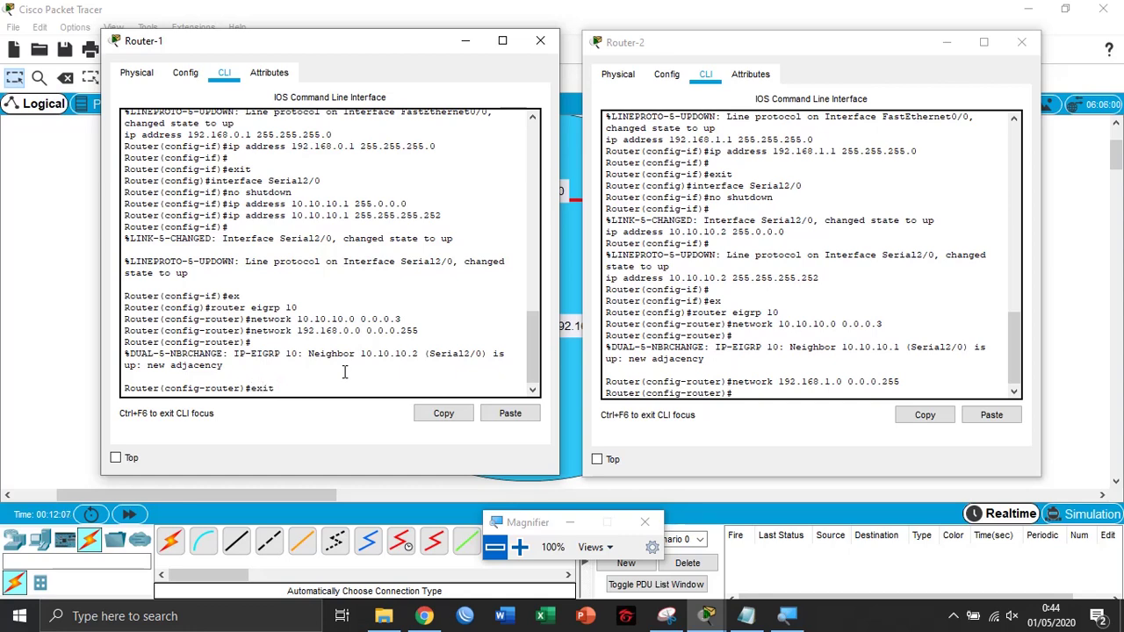
text(exit)
key(Return)
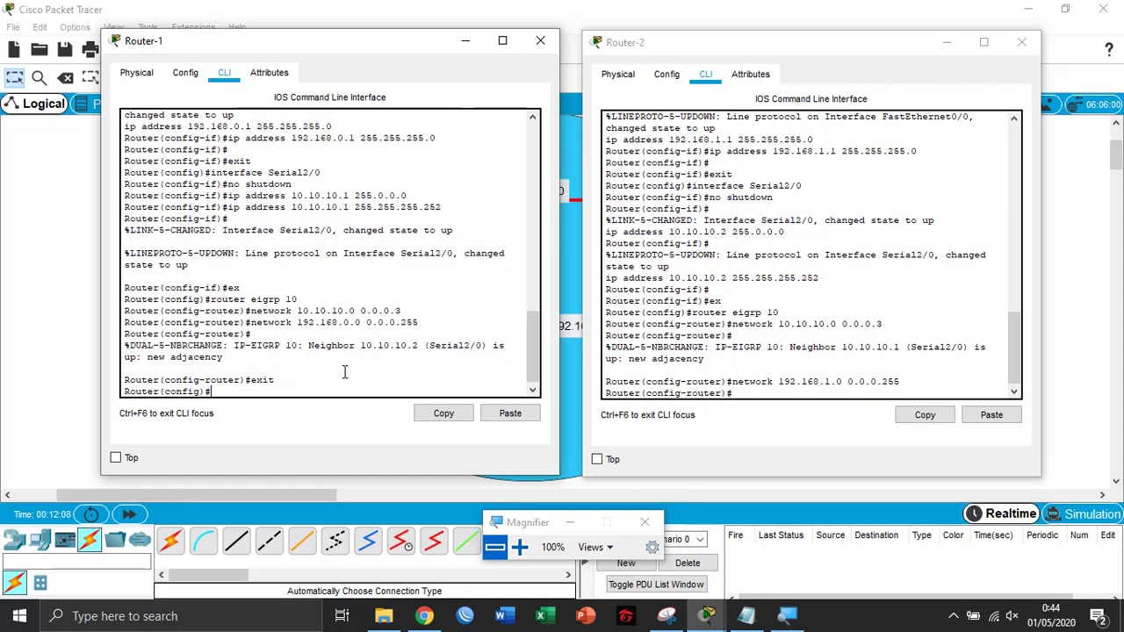
click(745, 392)
text(exit)
key(Return)
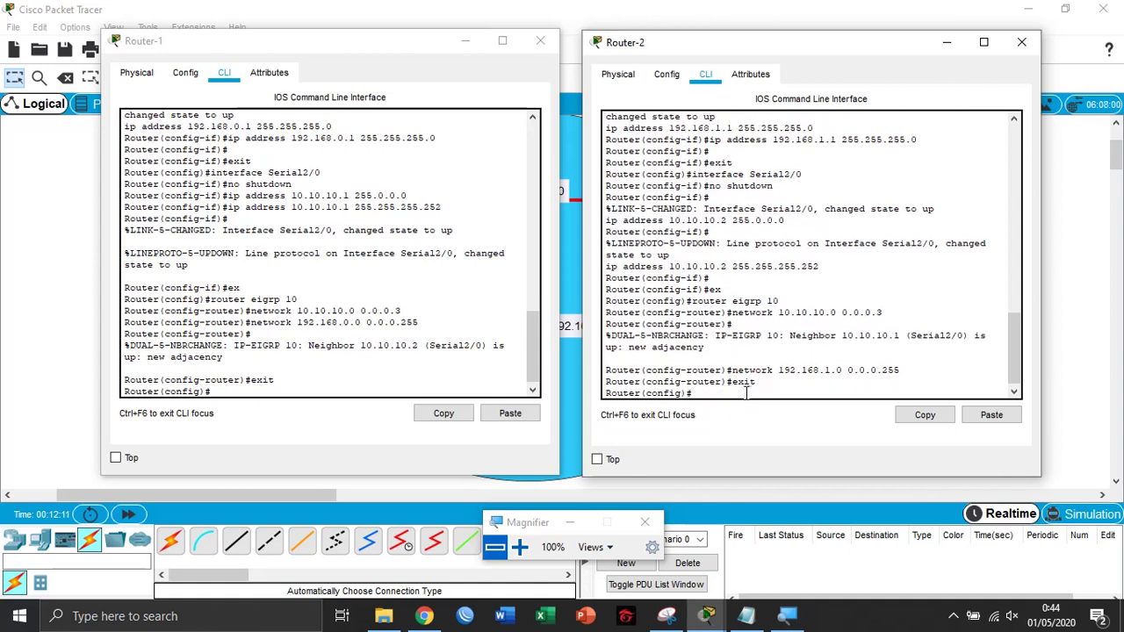
Magnify the screen to 200% and review the EIGRP commands entered on Router-1 and Router-2
click(519, 547)
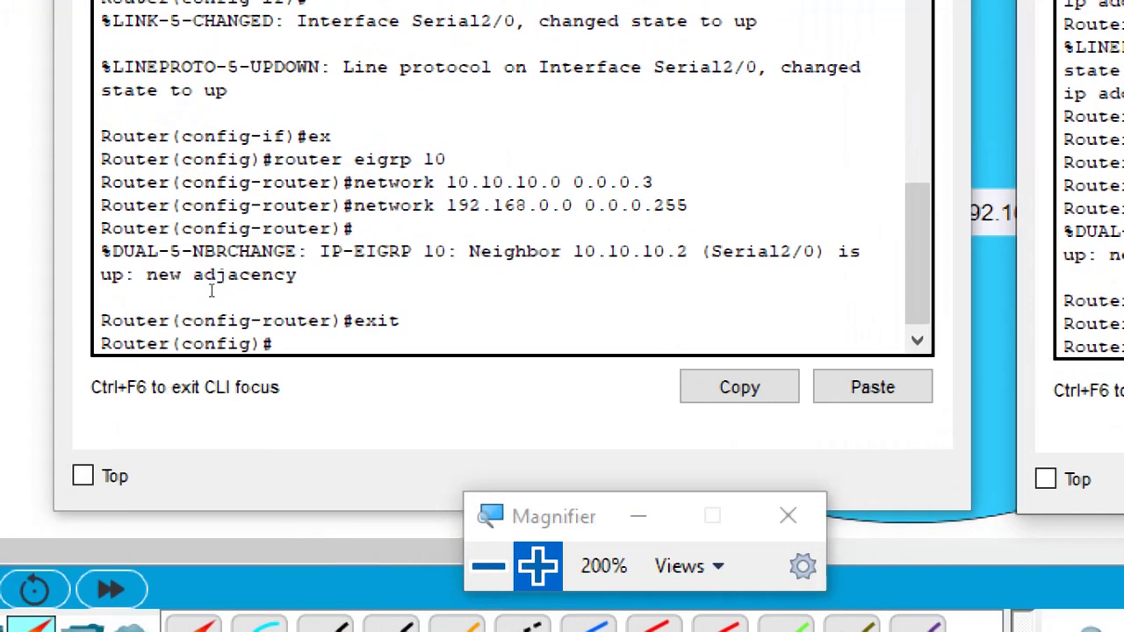
drag(270, 158, 690, 205)
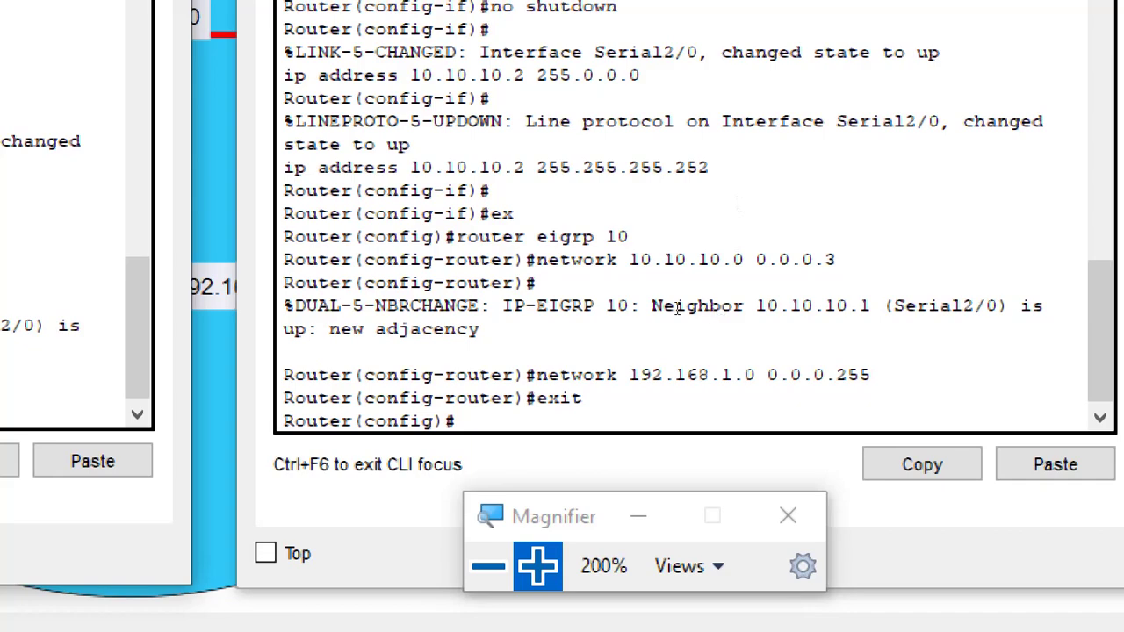
Highlight the EIGRP commands entered on Router-2, and minimize both router windows at 100% magnification
drag(283, 236, 767, 441)
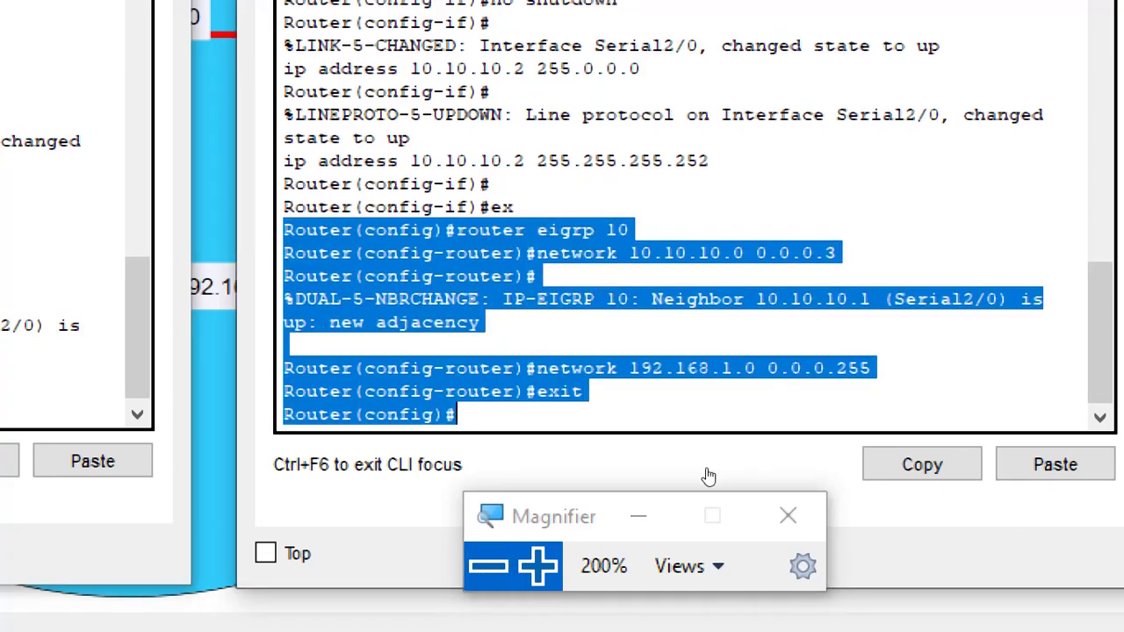
key(super+minus)
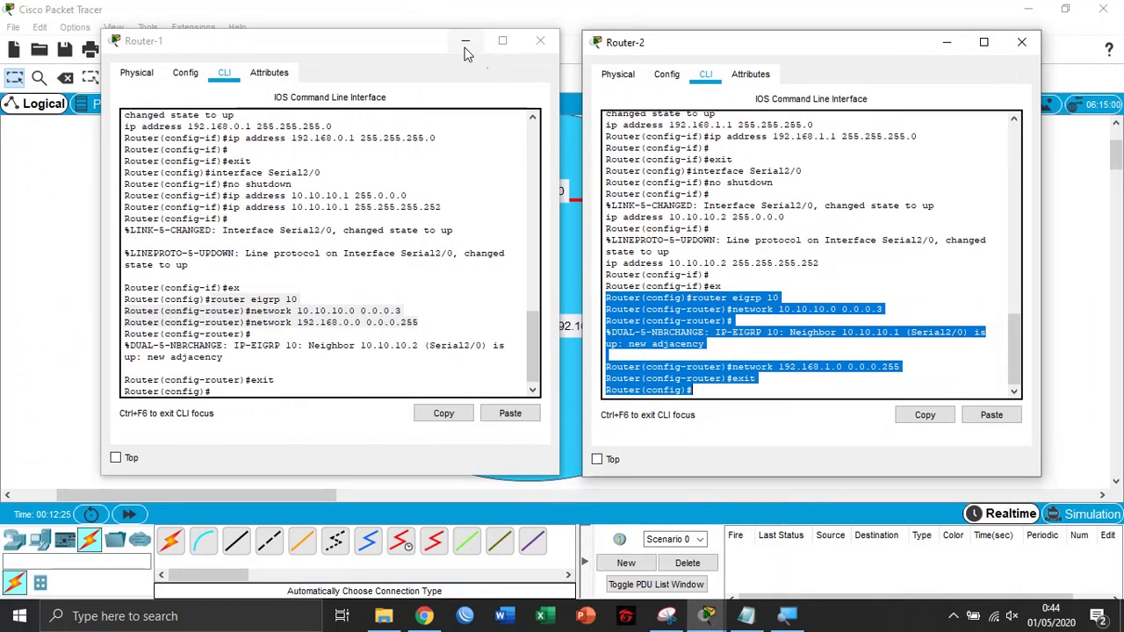
click(466, 40)
click(946, 42)
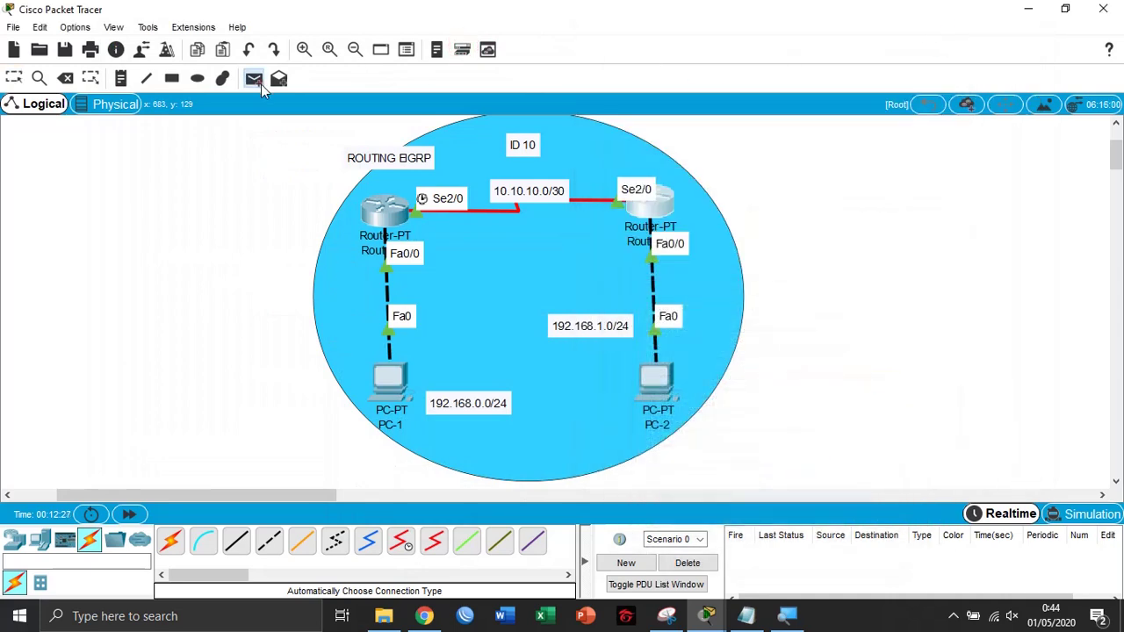
Test connectivity by sending a simple PDU from PC-1 to PC-2, and delete the PDU scenario
click(253, 79)
click(387, 384)
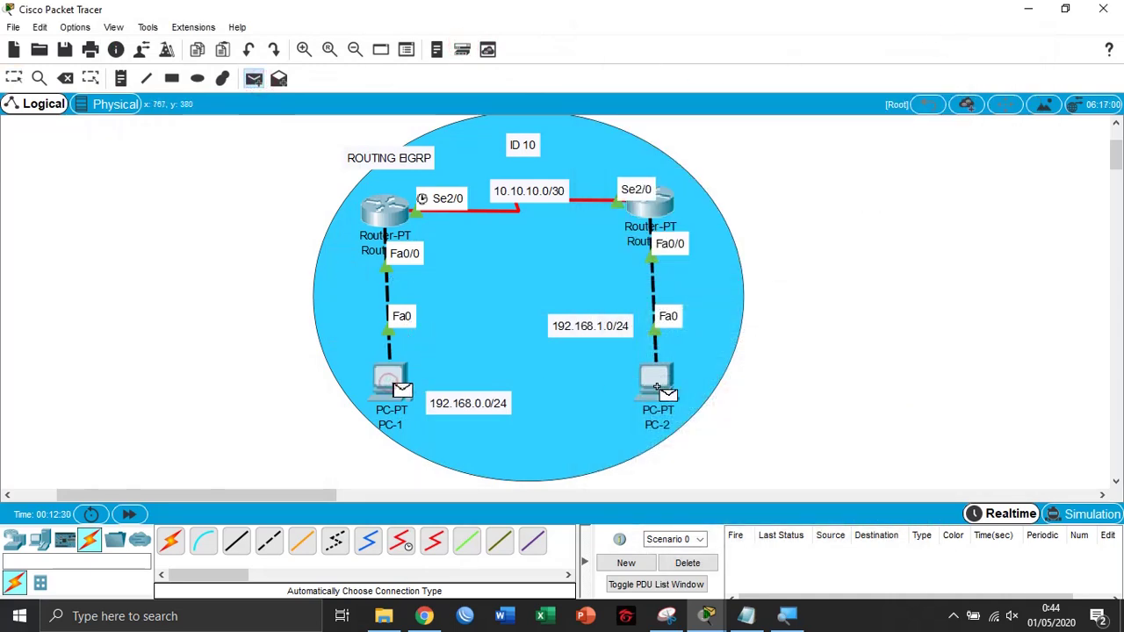
click(656, 383)
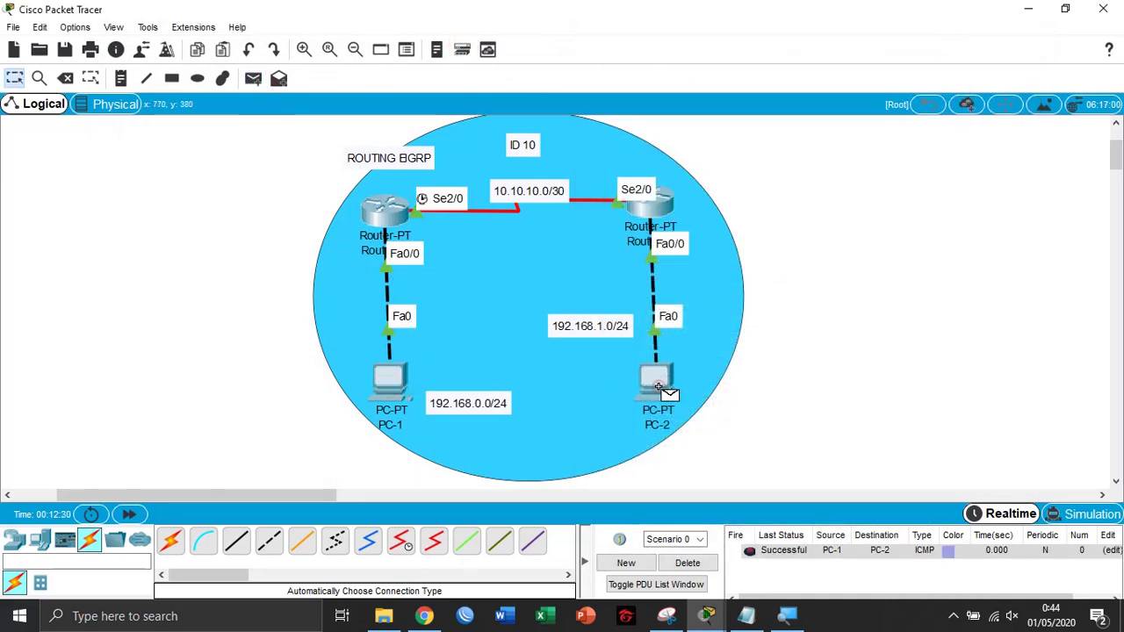
click(687, 563)
Restore the Router-1 and Router-2 windows and make Router-1's command line ready for entry
click(707, 615)
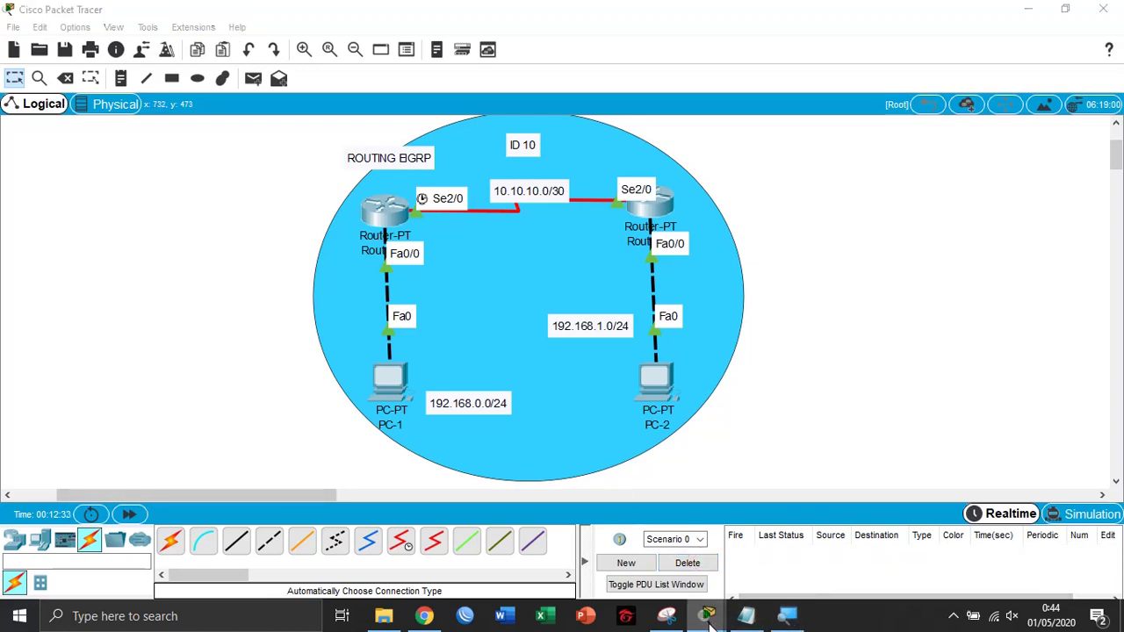
click(711, 544)
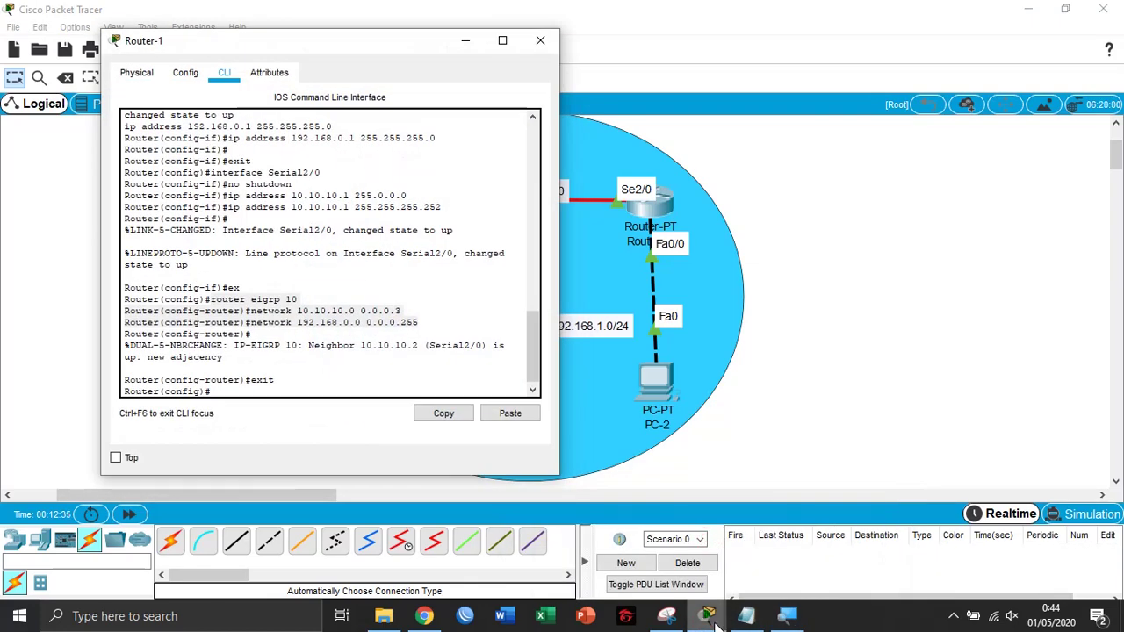
click(707, 615)
click(830, 518)
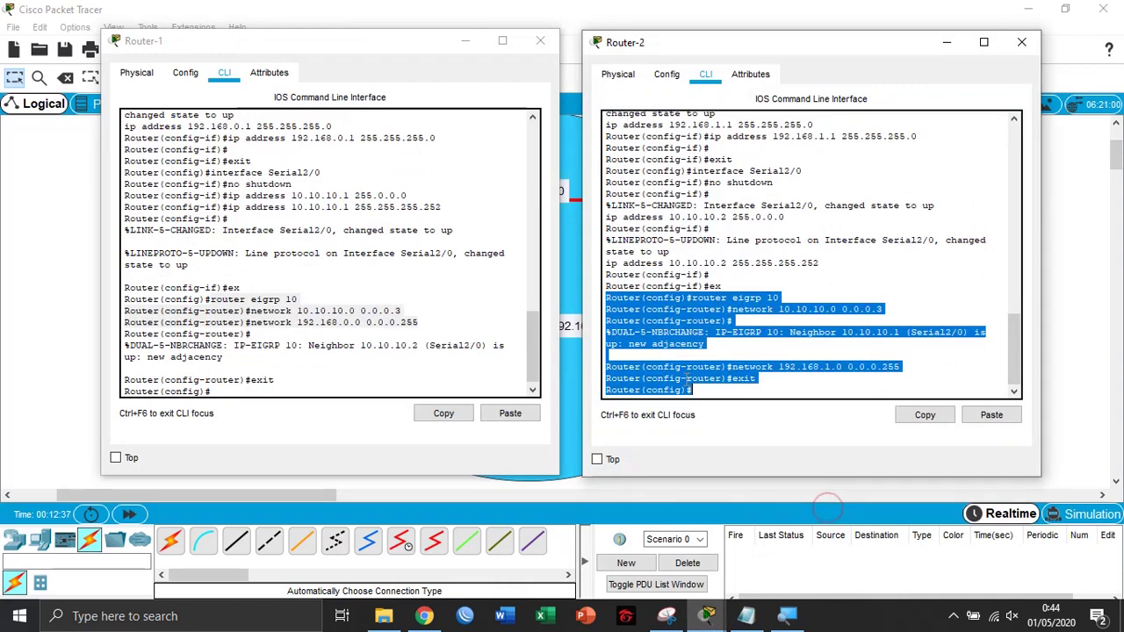
click(709, 394)
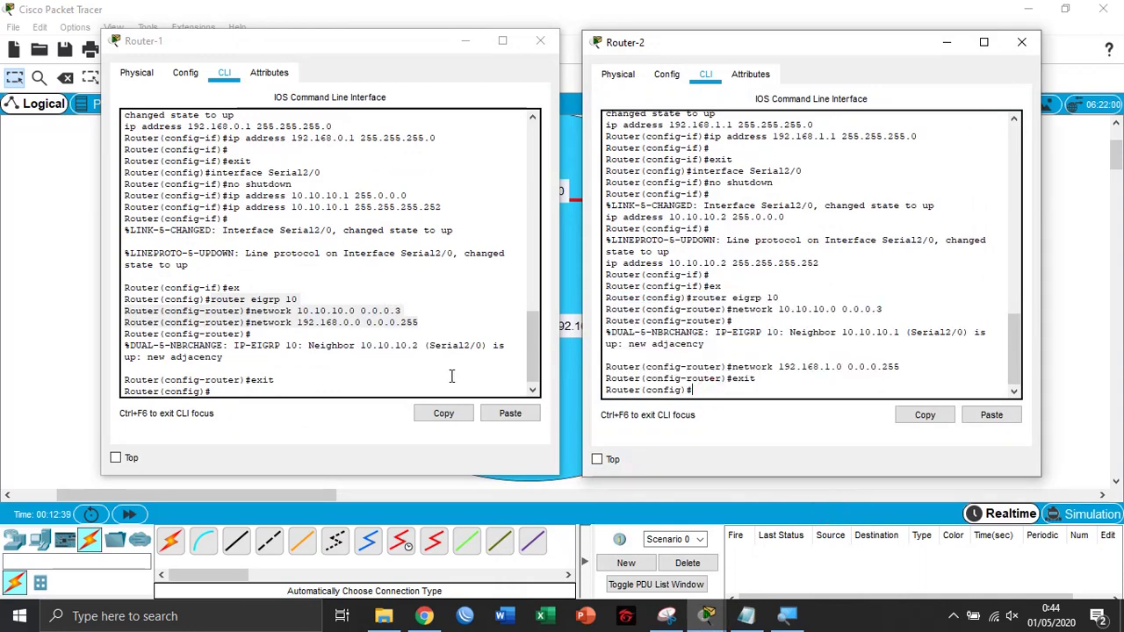
click(280, 384)
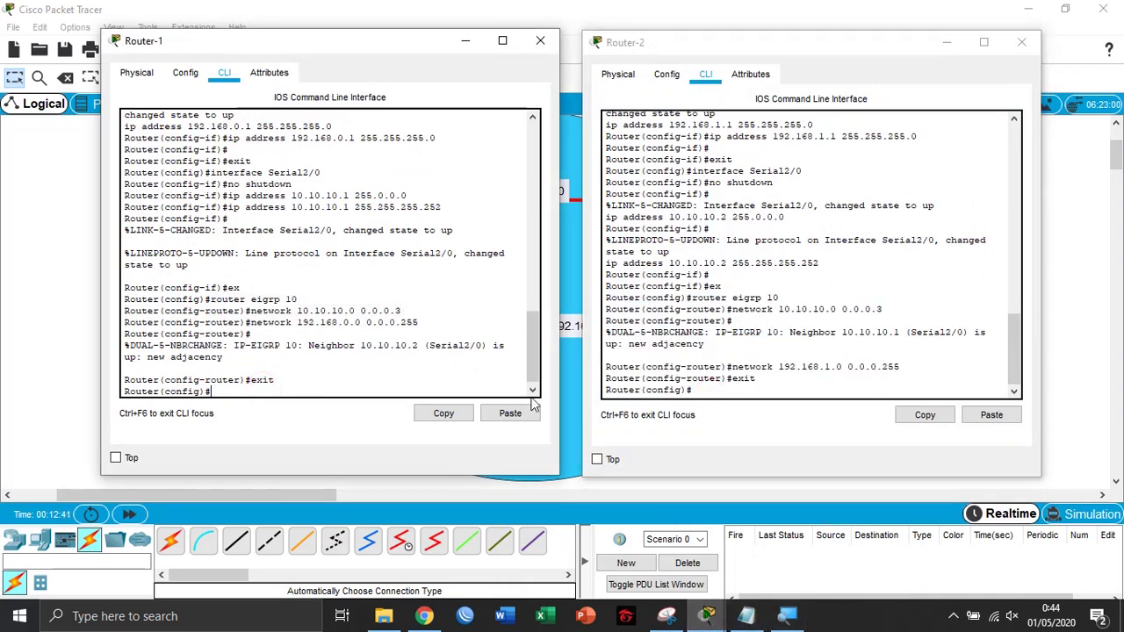
Magnify the screen to 200% and display Router-1's routing table with "do show ip route"
key(super+plus)
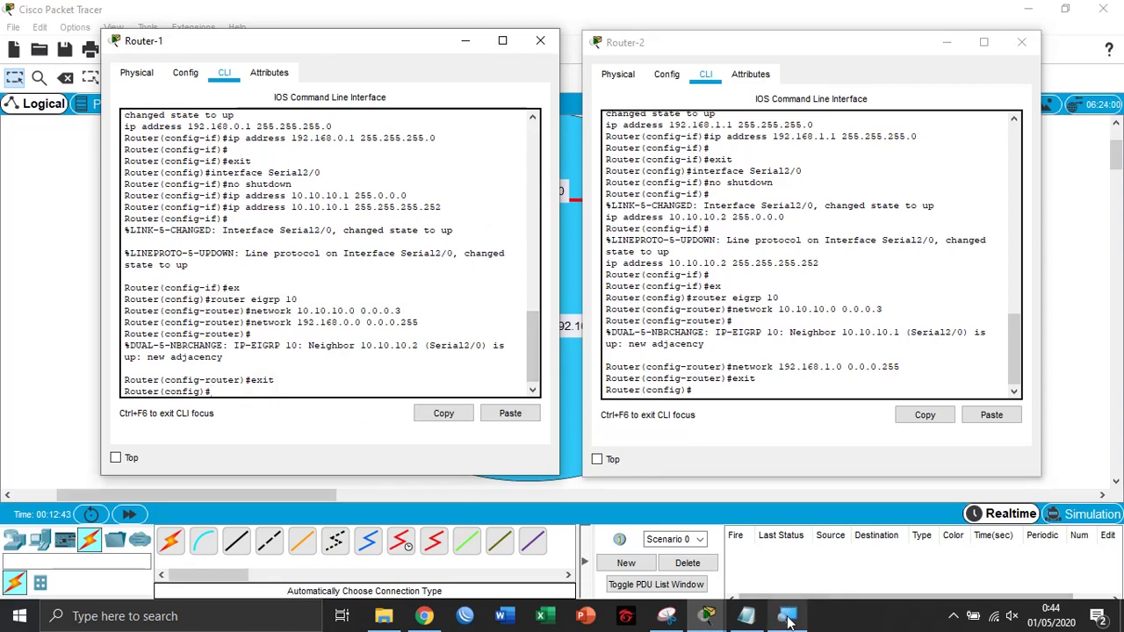
click(733, 466)
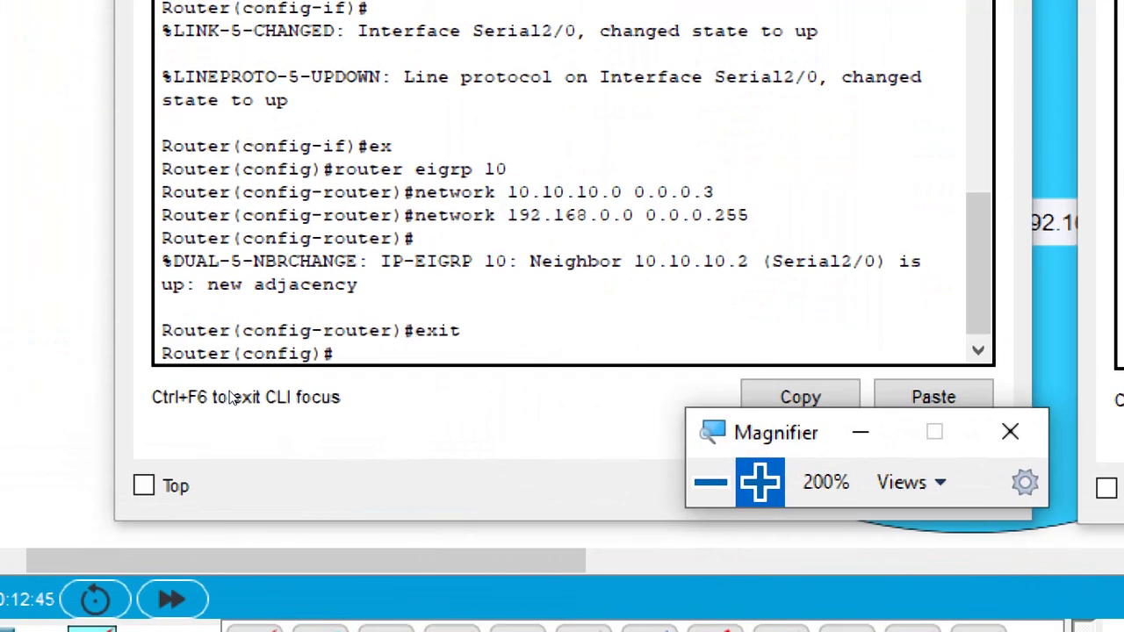
text(do s)
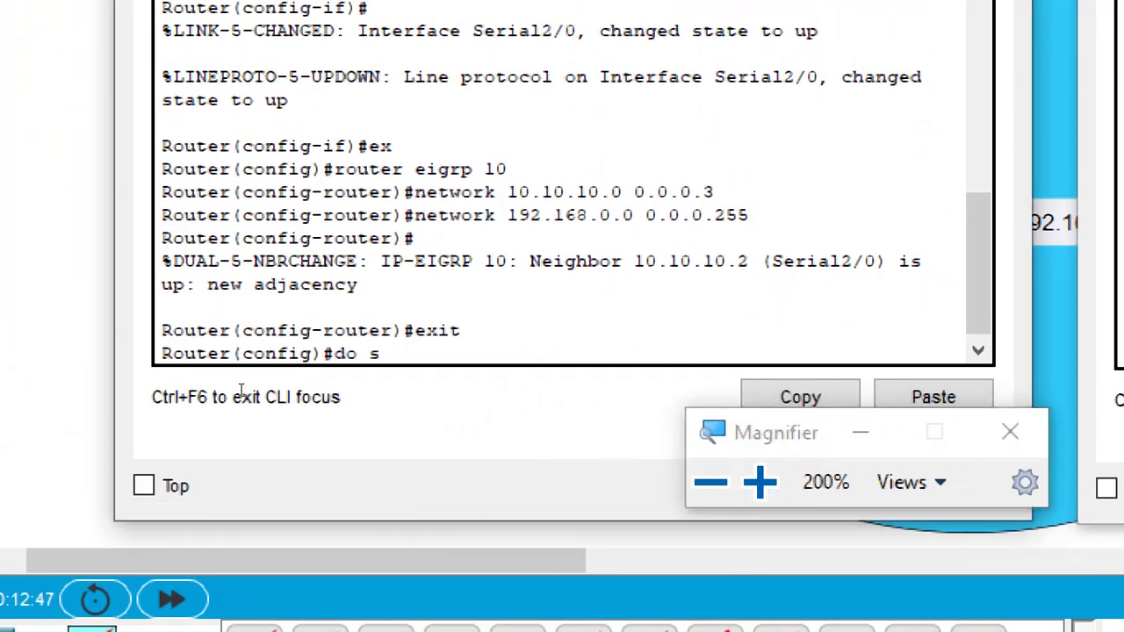
text(how ip route)
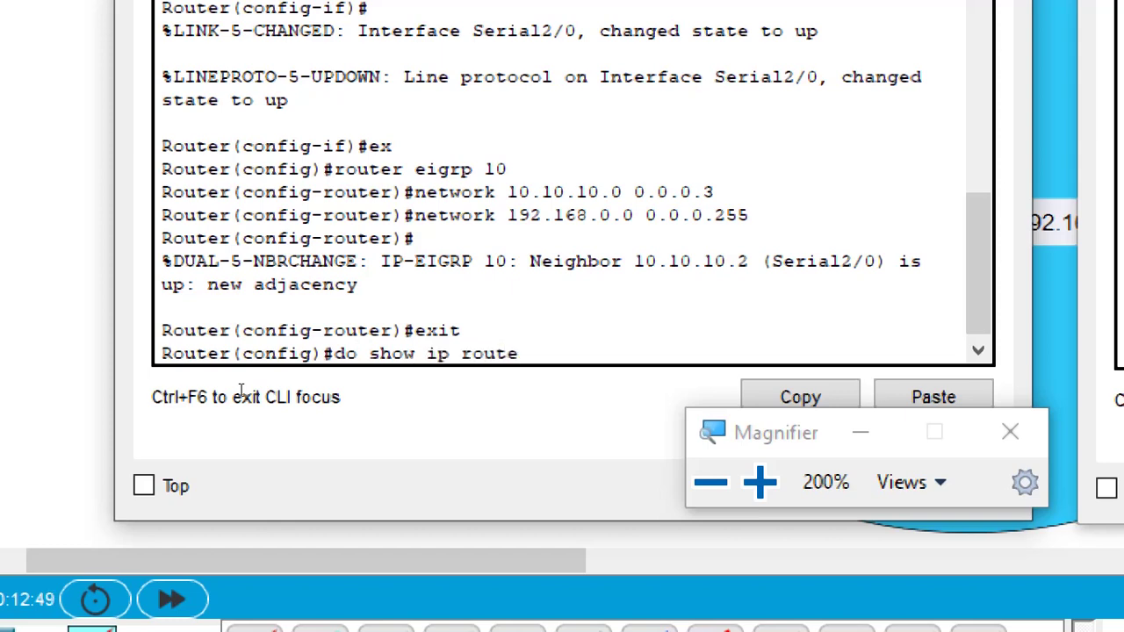
key(Return)
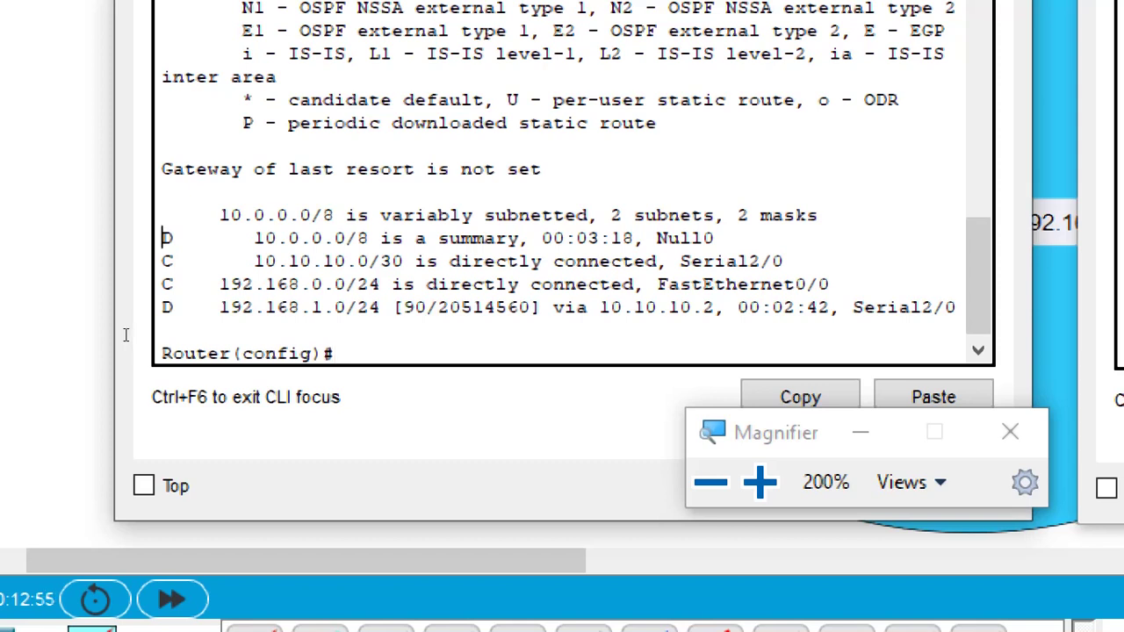
Examine the 10.0.0.0/8 summary and 10.10.10.0/30 routes in Router-1's routing table, and return the magnification to 100%
drag(161, 238, 521, 238)
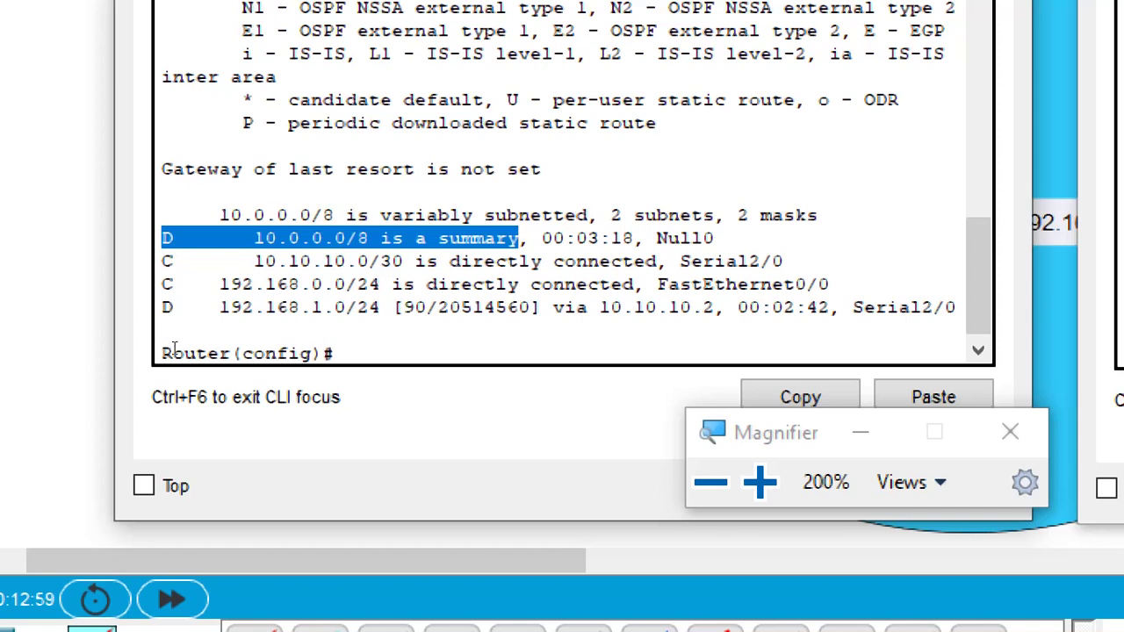
drag(254, 261, 404, 260)
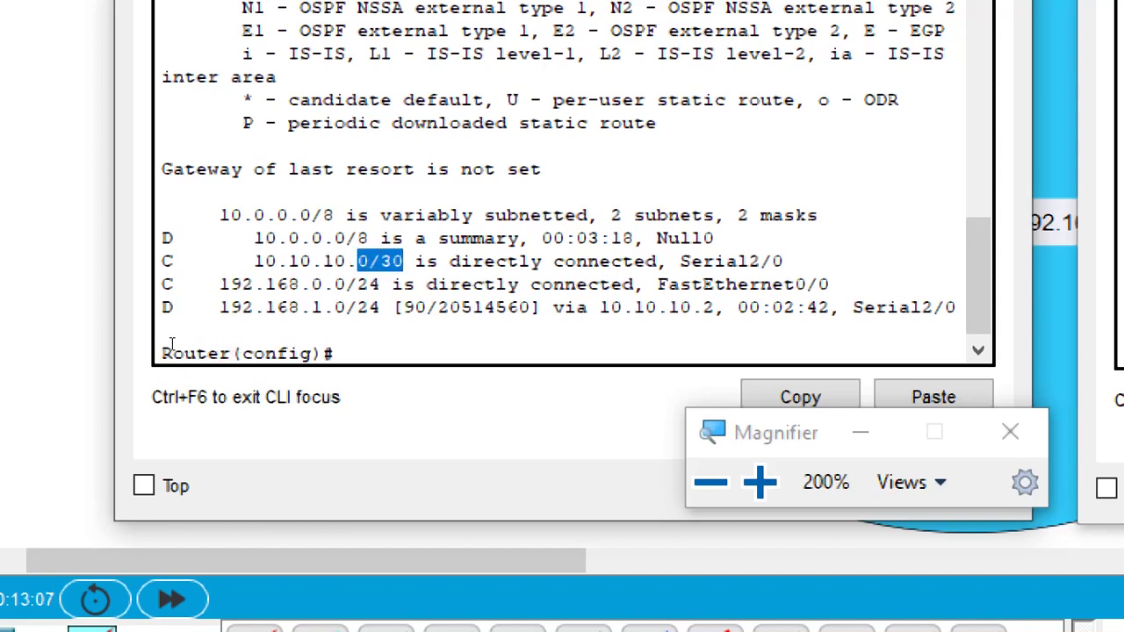
drag(254, 238, 369, 237)
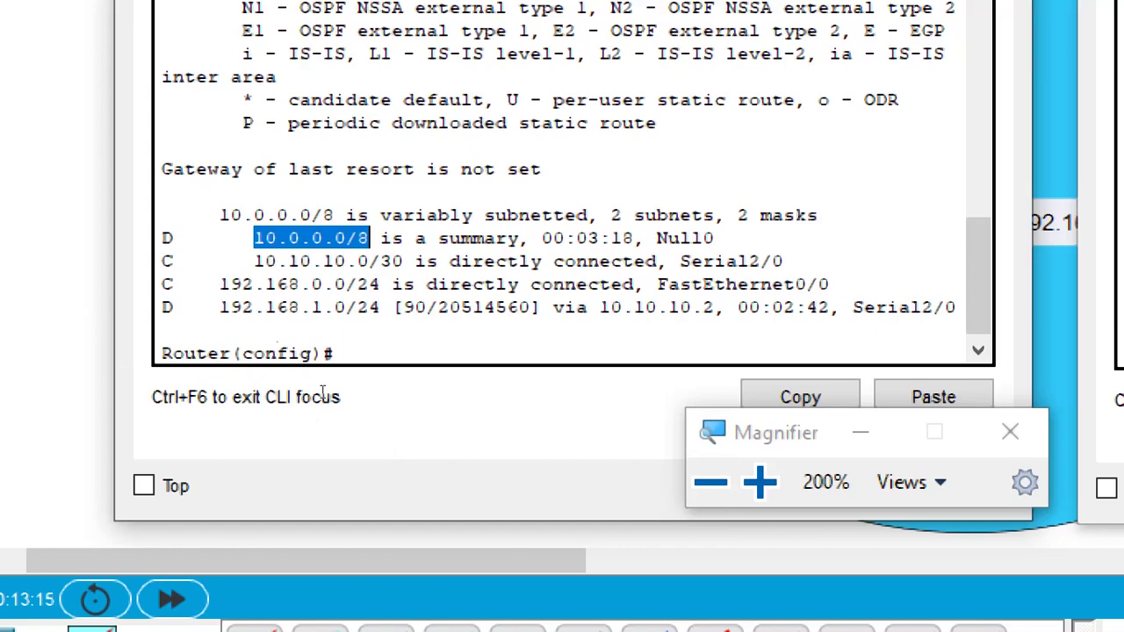
click(710, 482)
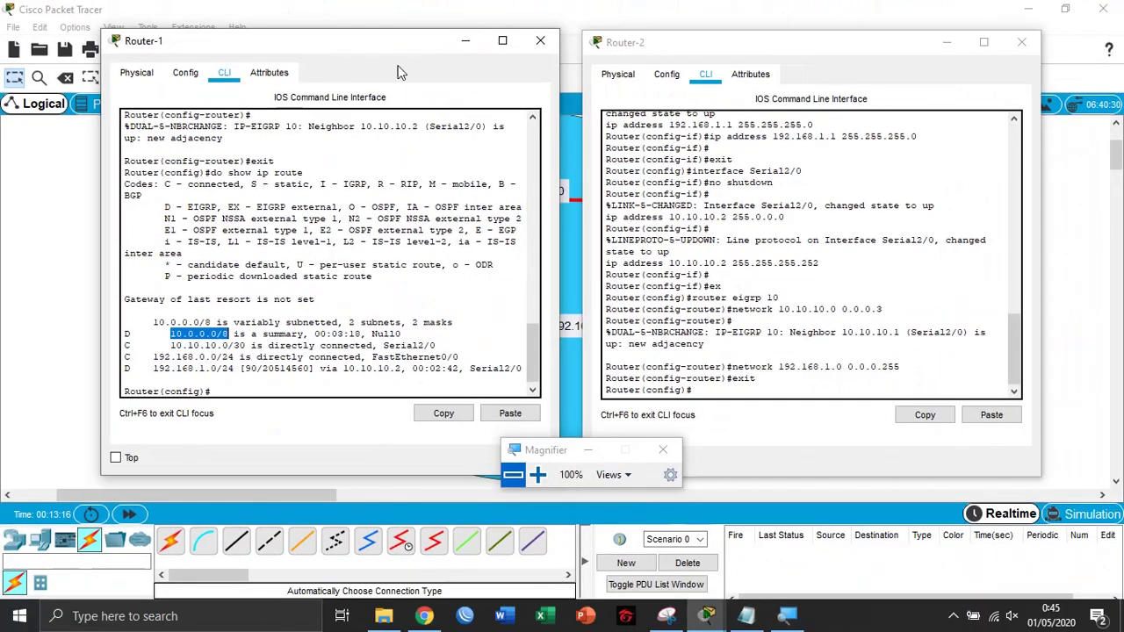
Minimize Router-1 and move Router-2 aside to view the network topology, and restore Router-1
click(465, 41)
drag(642, 46, 834, 75)
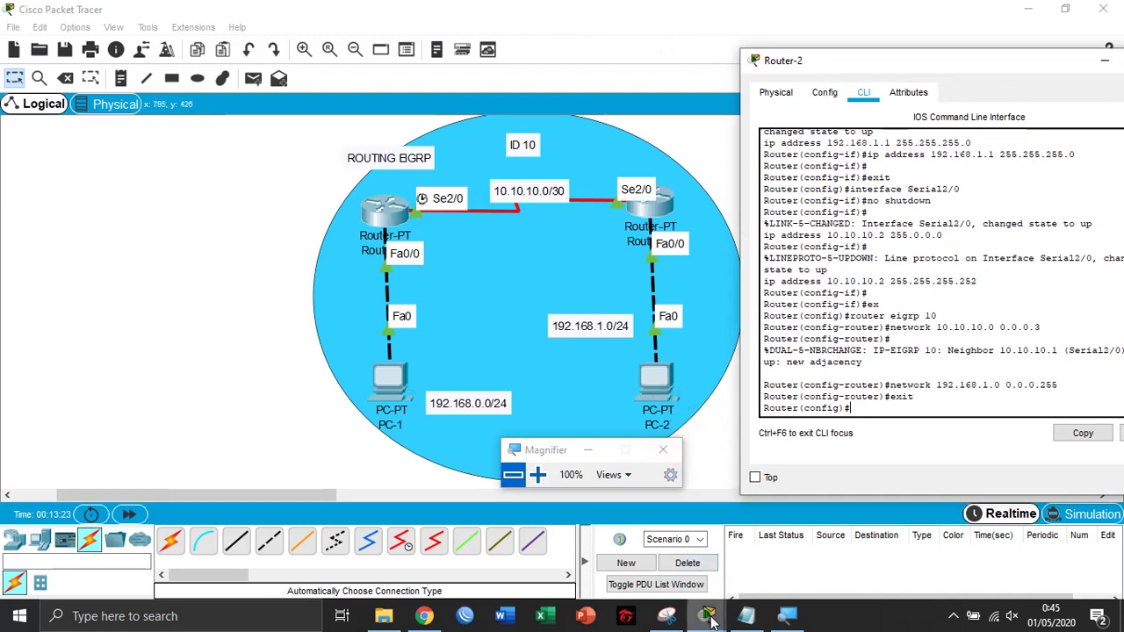
mouse_move(713, 612)
click(726, 556)
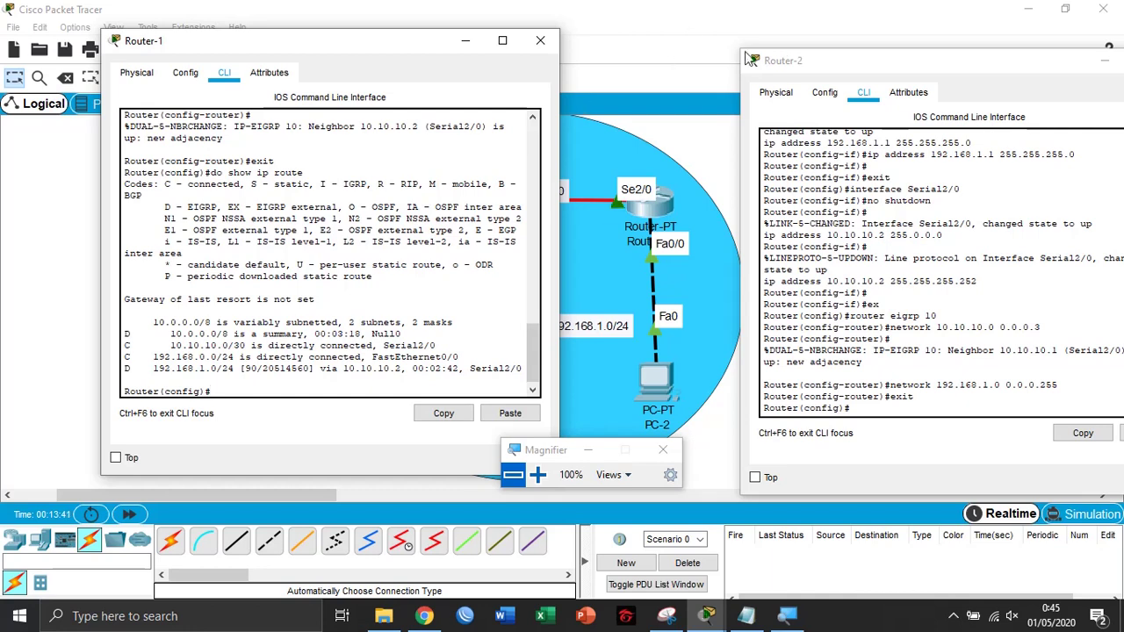
Place the Router-2 window beside Router-1 and display its routing table with "do show ip route"
drag(790, 62, 624, 22)
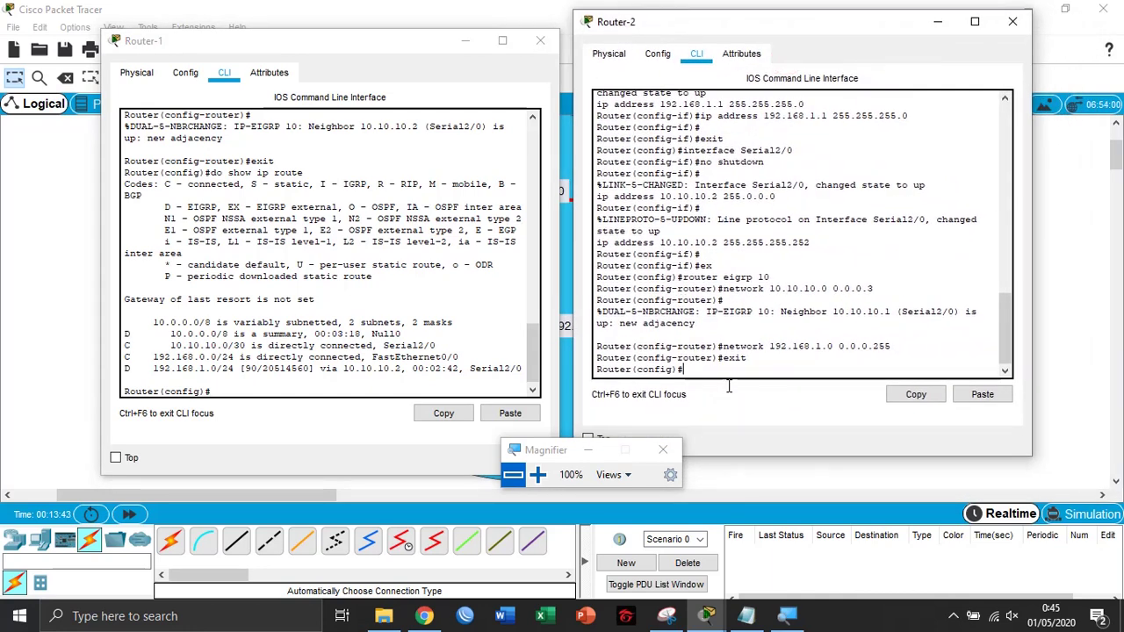
text(do )
text(show ip route)
key(Return)
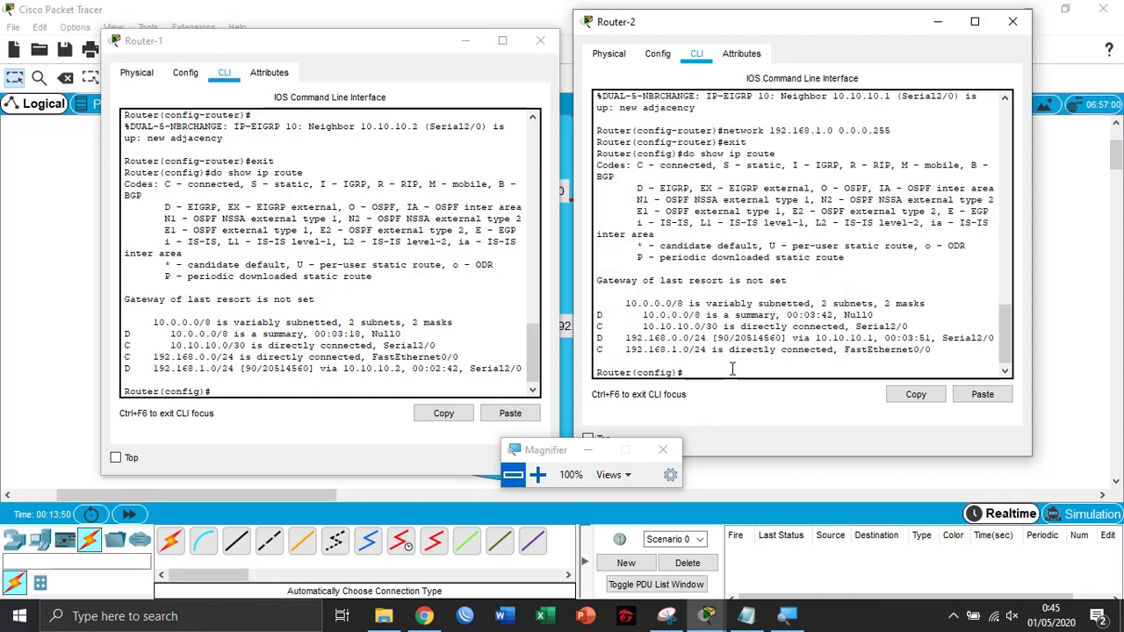
Examine the 10.0.0.0/8 summary and 192.168.1.0/24 routes in Router-2's routing table at 200% magnification
click(537, 475)
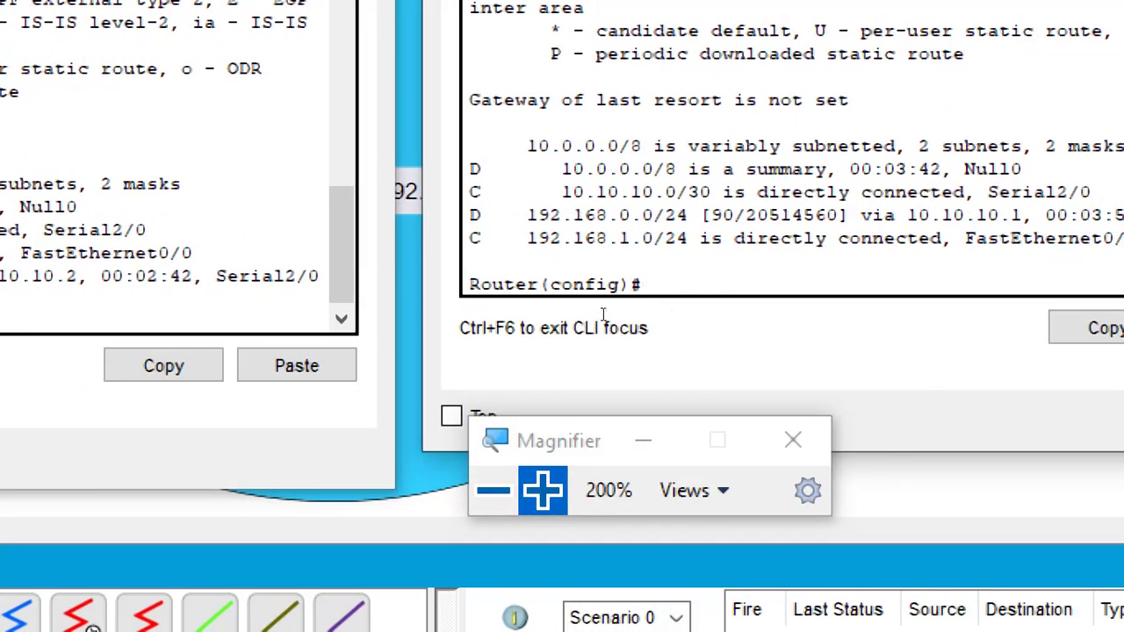
drag(597, 314, 780, 315)
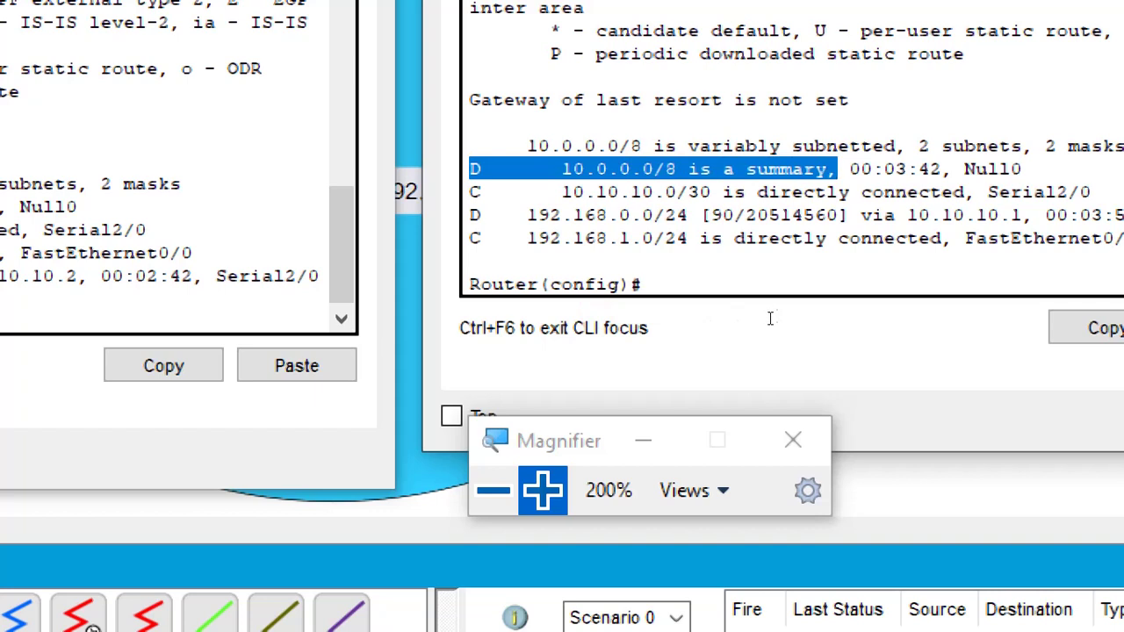
click(705, 312)
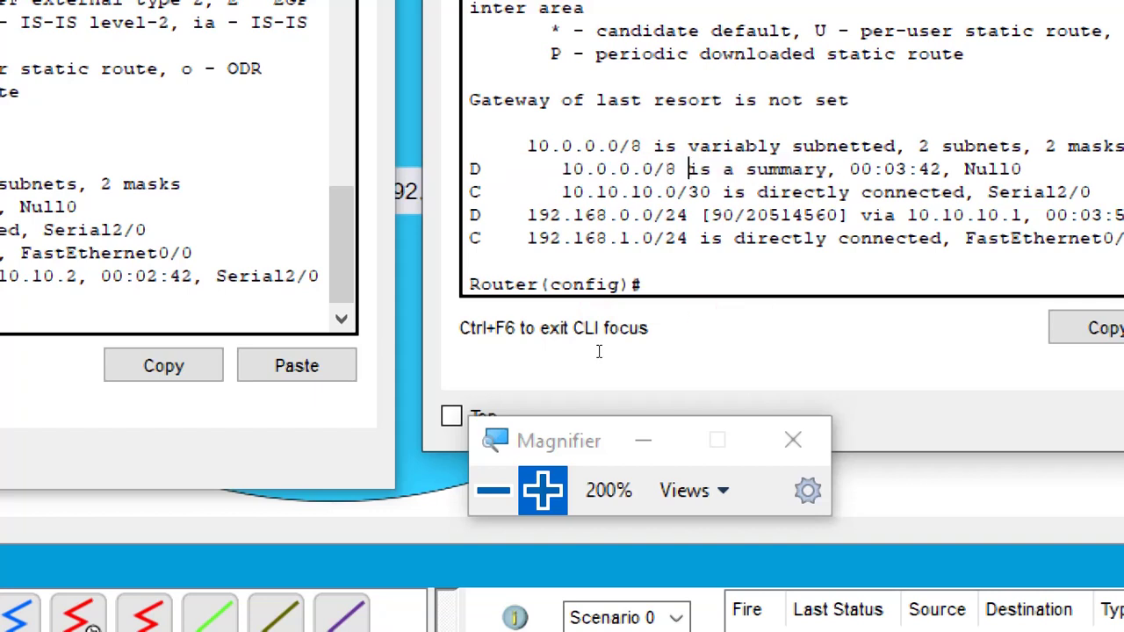
drag(599, 352, 709, 352)
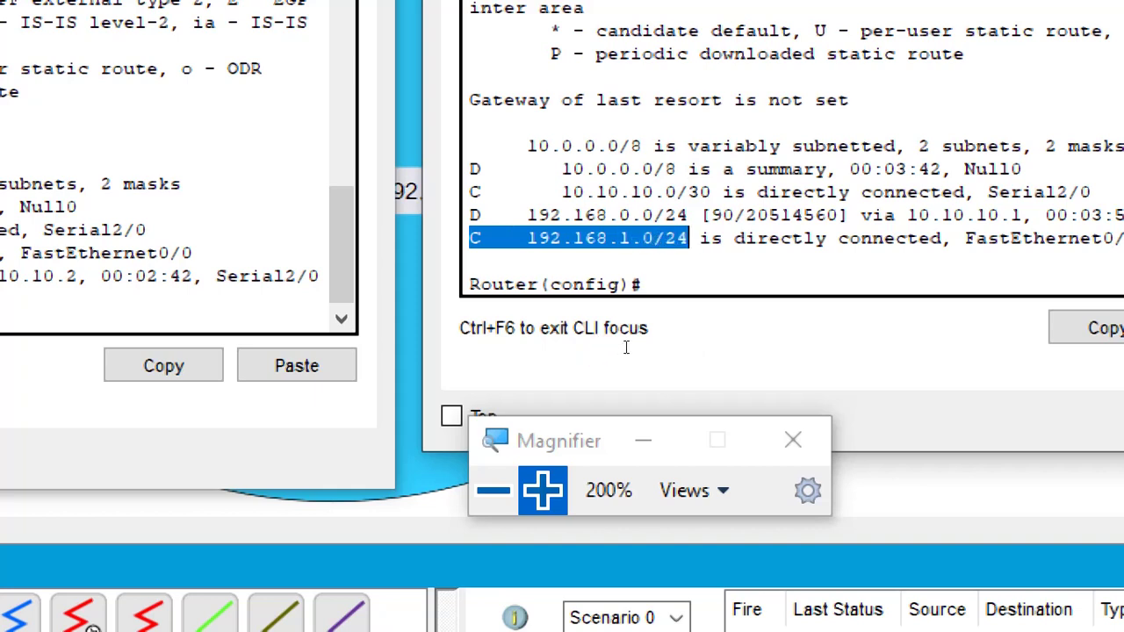
drag(624, 348, 702, 351)
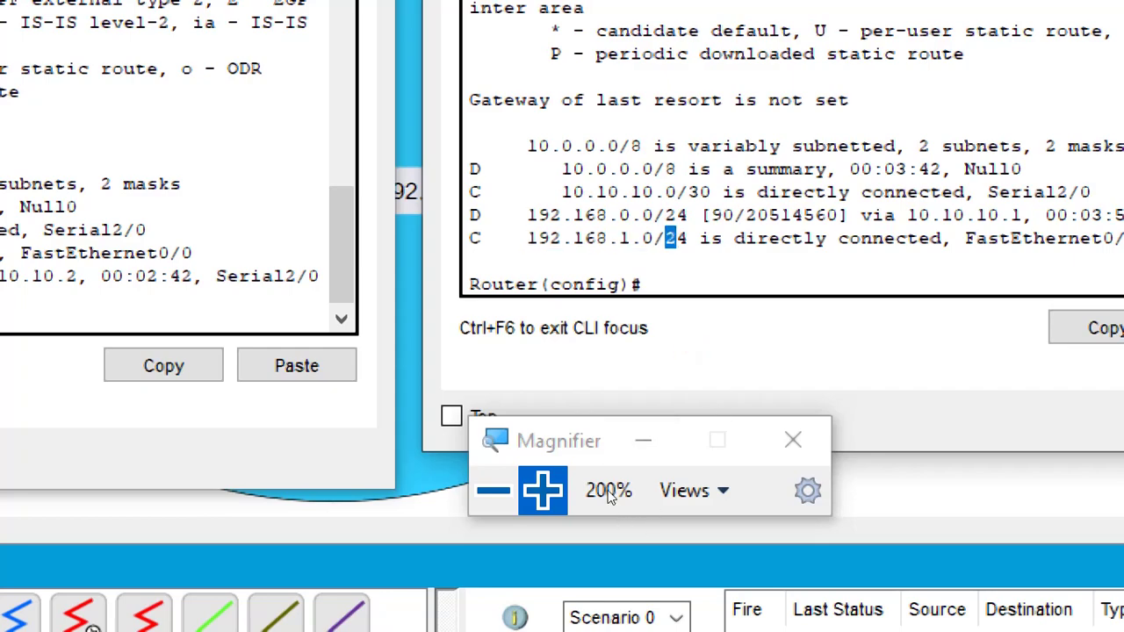
click(494, 489)
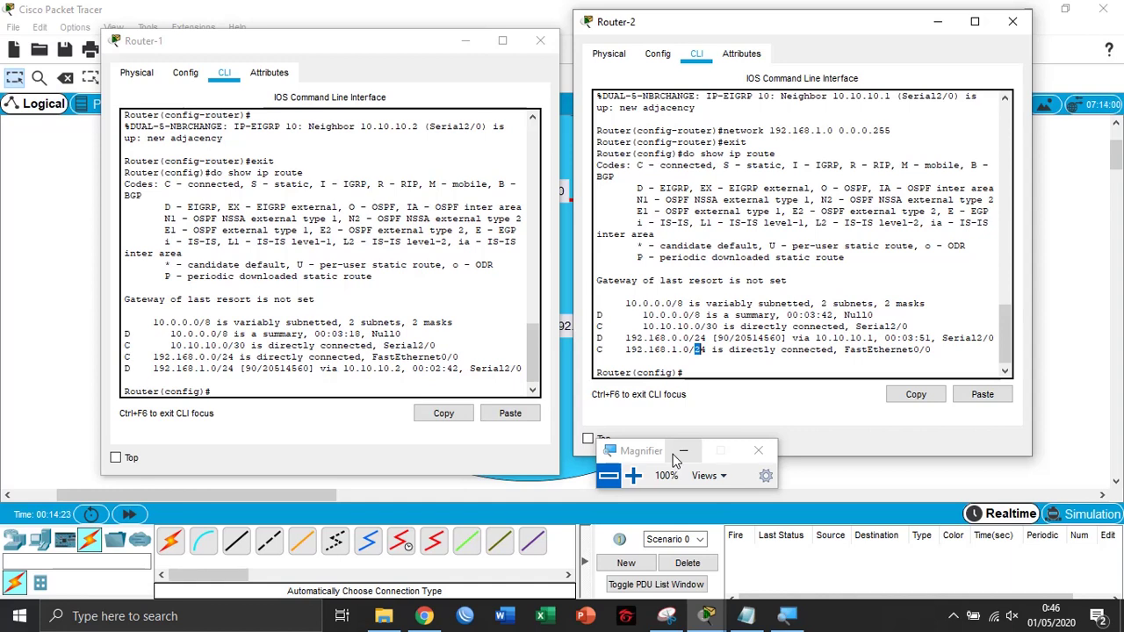
Enter "router eigrp 10" configuration mode on Router-1 and disable automatic route summarization with "no auto-summary"
click(398, 376)
click(323, 395)
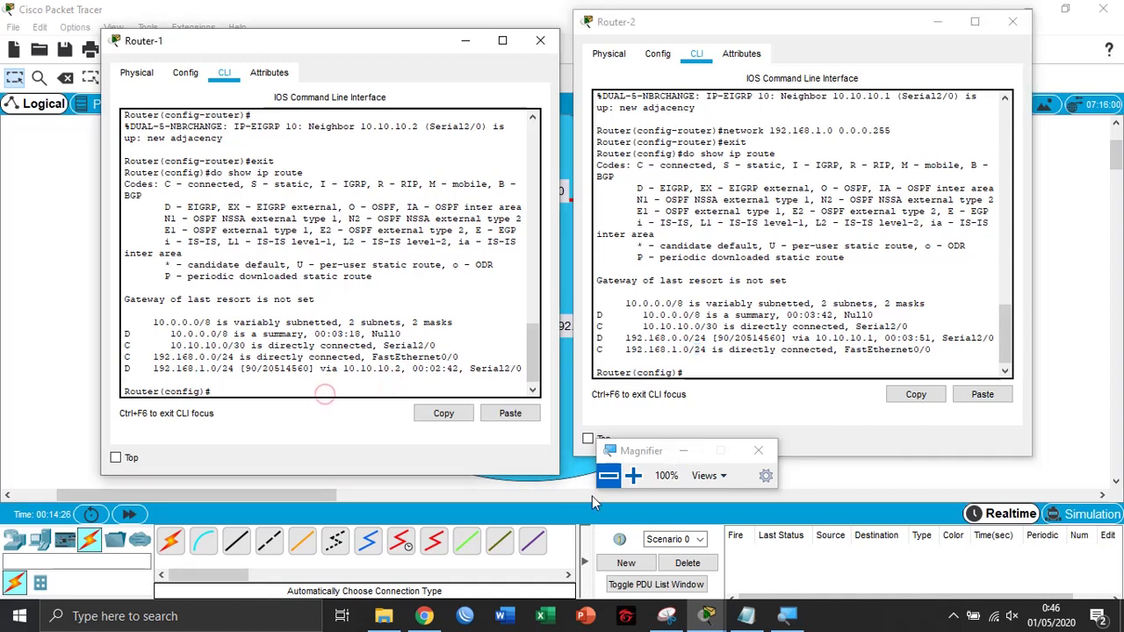
click(633, 475)
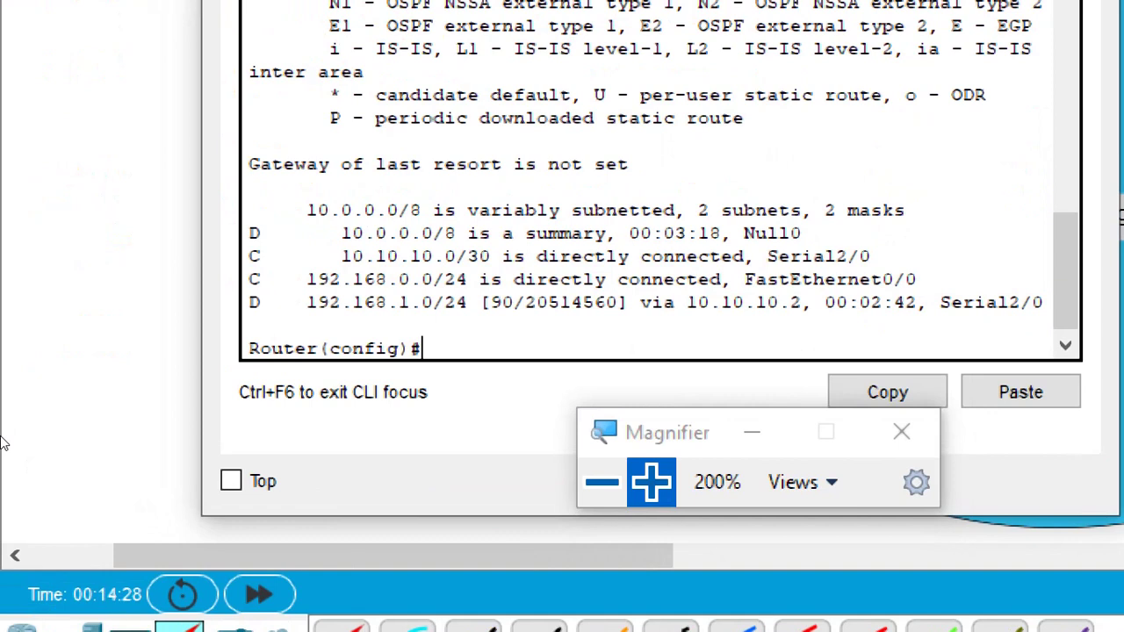
click(234, 392)
text(ei)
key(BackSpace)
key(BackSpace)
key(Up)
key(Up)
key(Up)
key(Up)
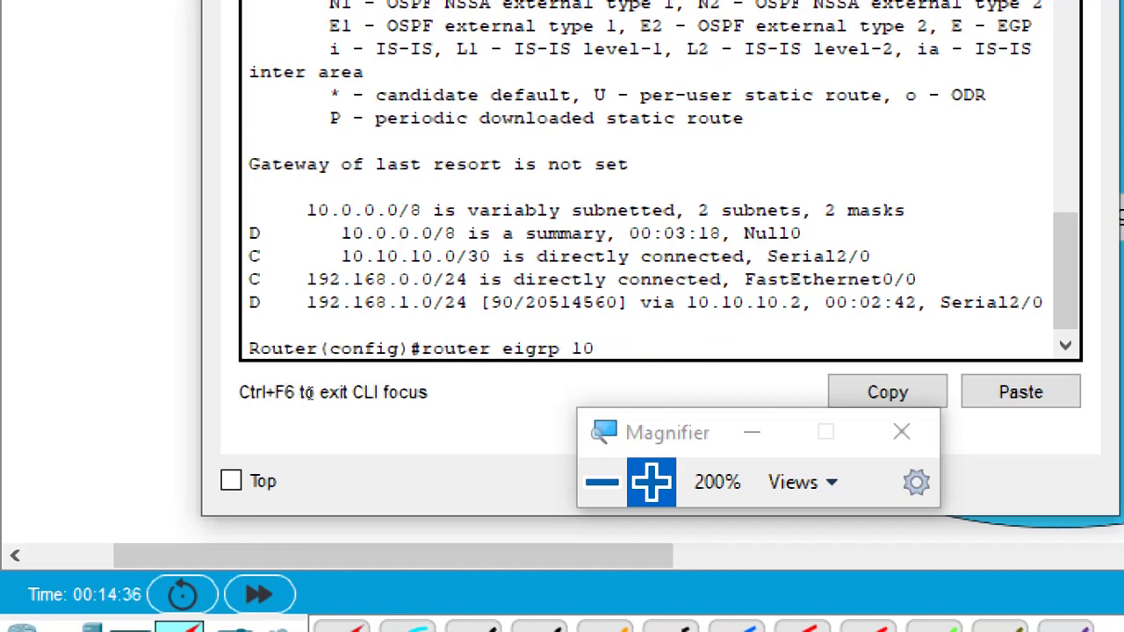
key(Return)
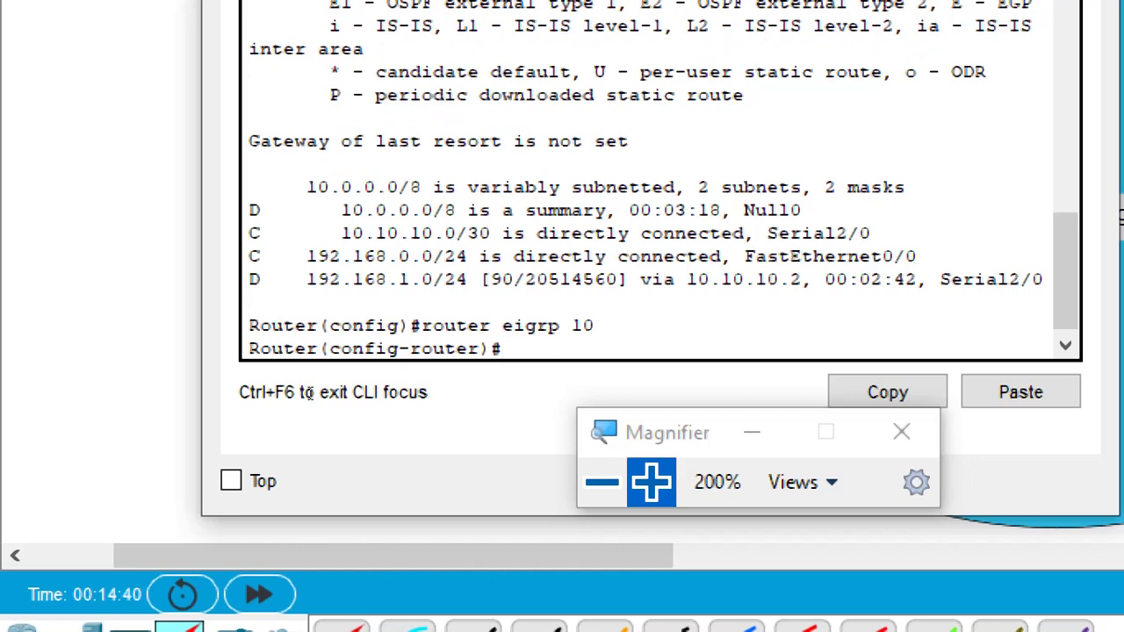
text(no auto-summary)
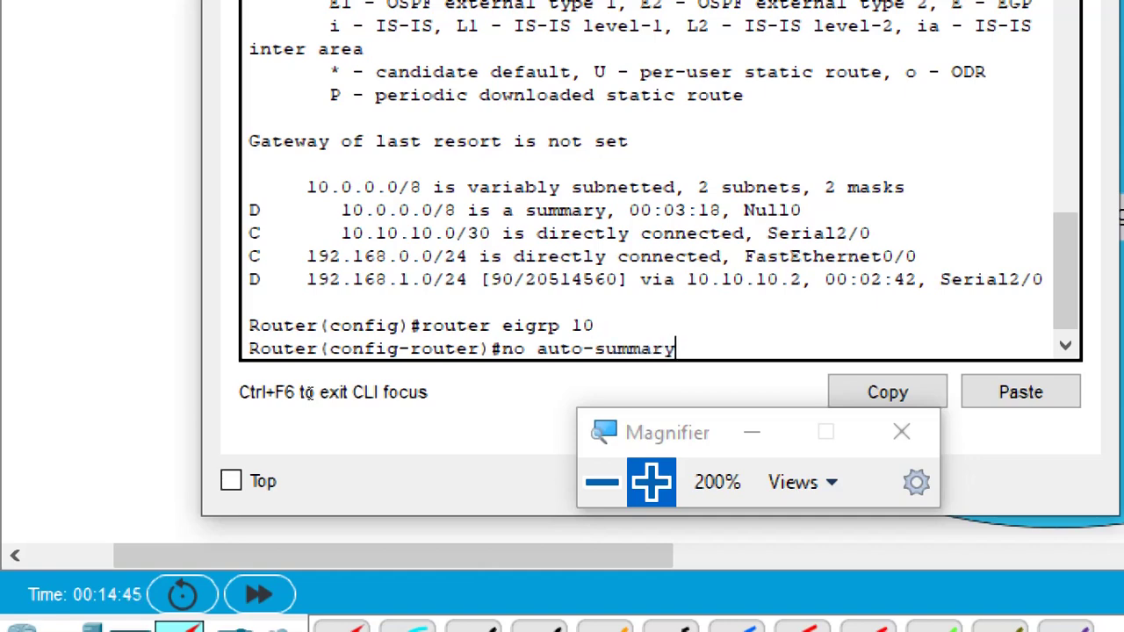
key(Return)
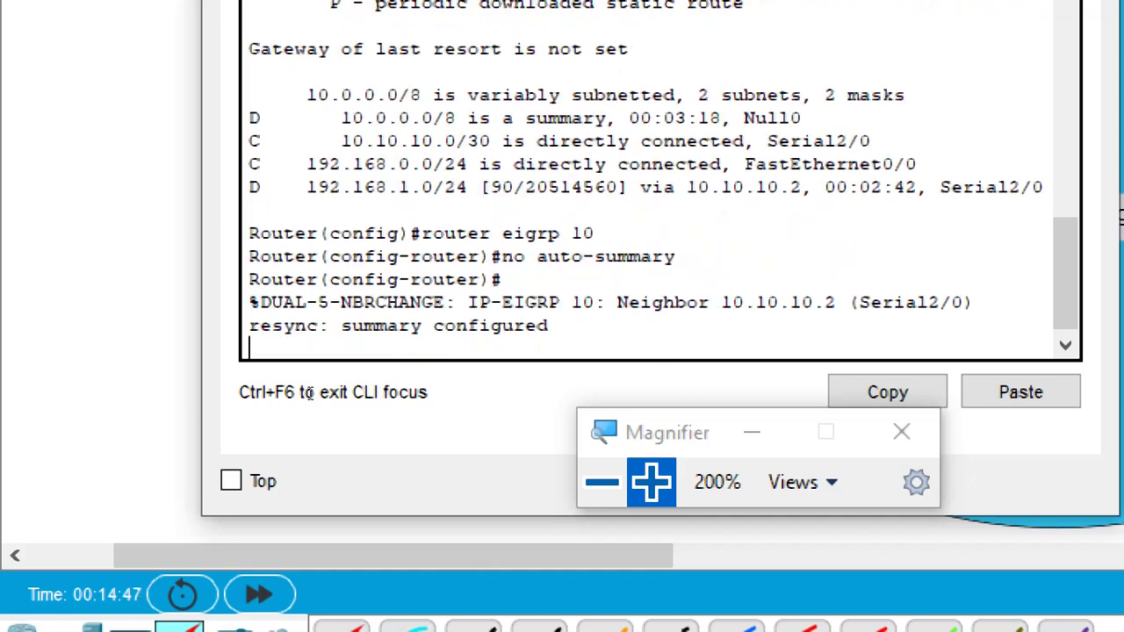
Bring up a fresh prompt on Router-2 at 200% magnification and enter EIGRP configuration mode with "router eigrp 10"
key(Return)
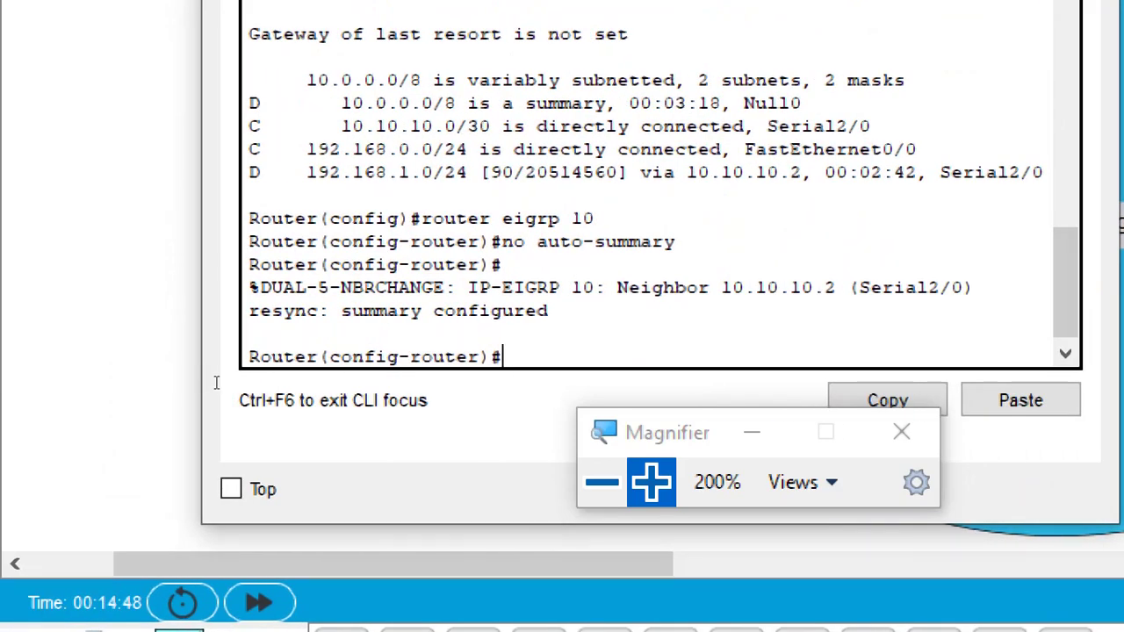
click(306, 461)
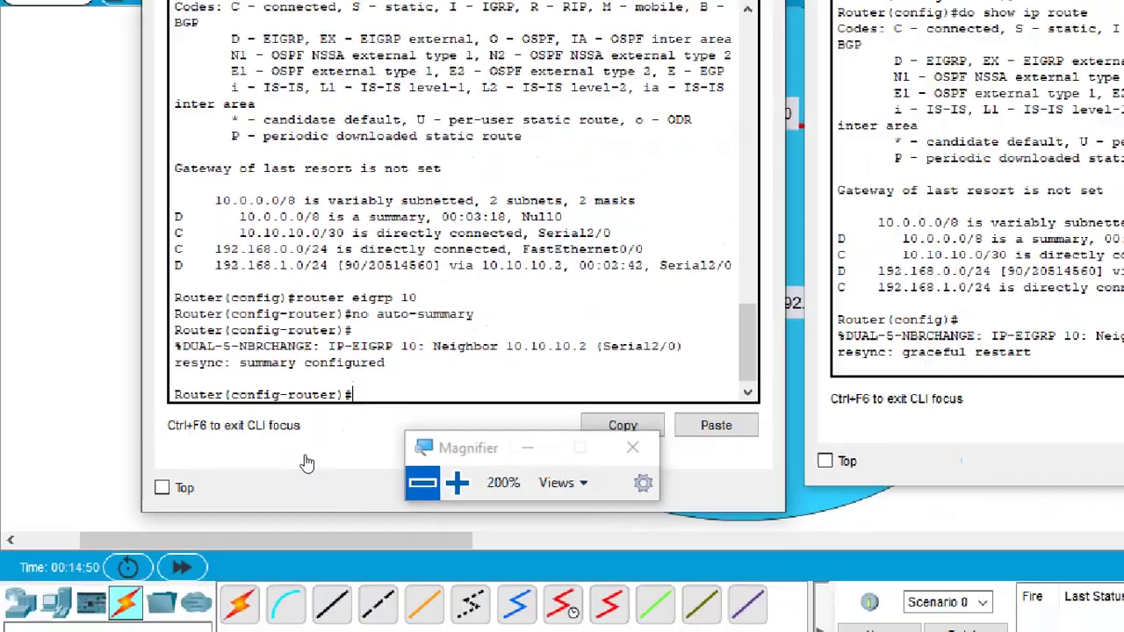
click(713, 373)
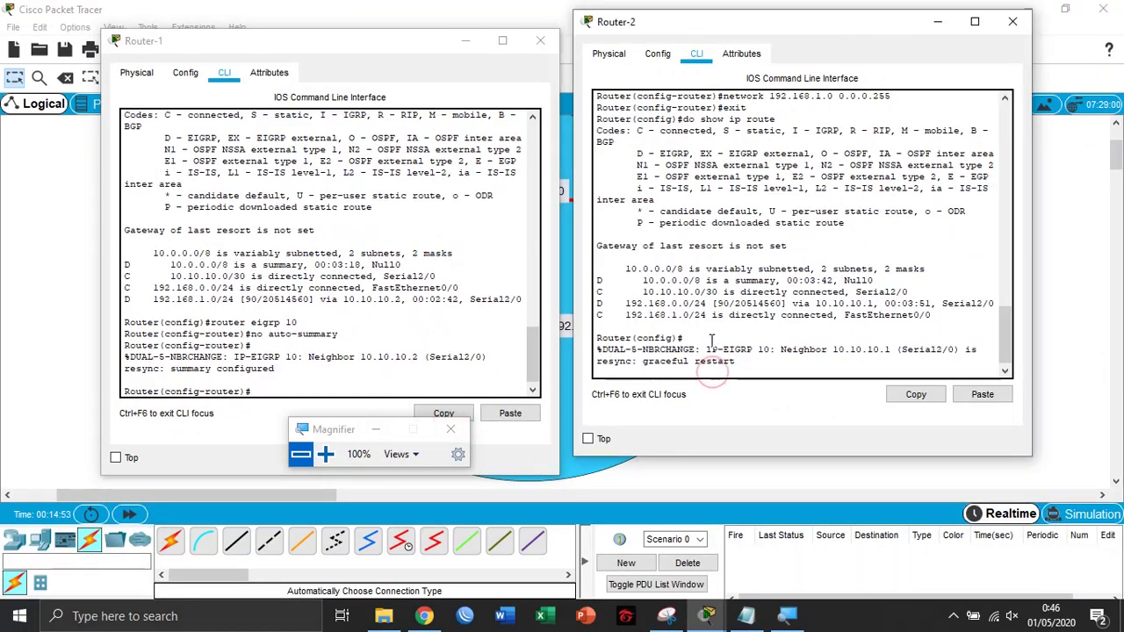
key(super+plus)
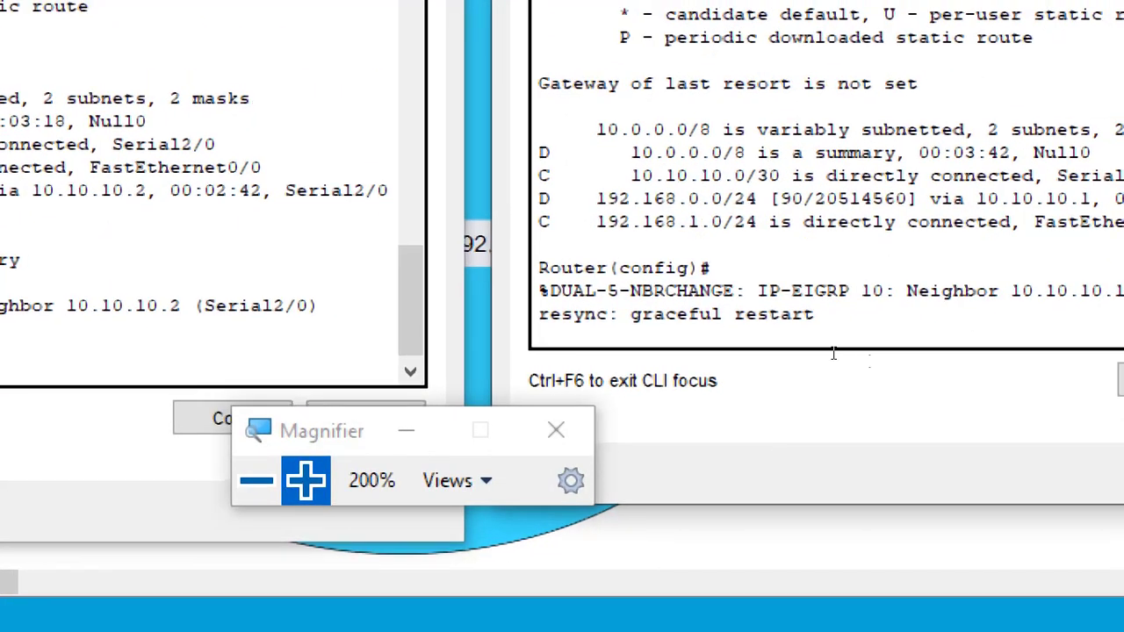
key(Return)
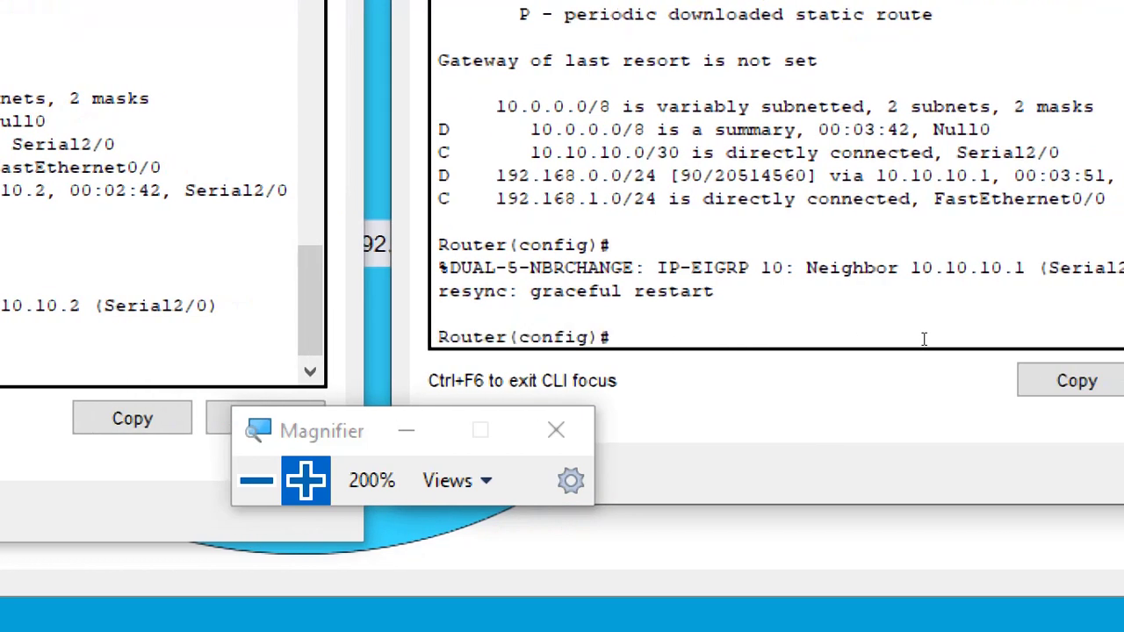
text(do show ip route)
key(Up)
key(Up)
key(Up)
key(Up)
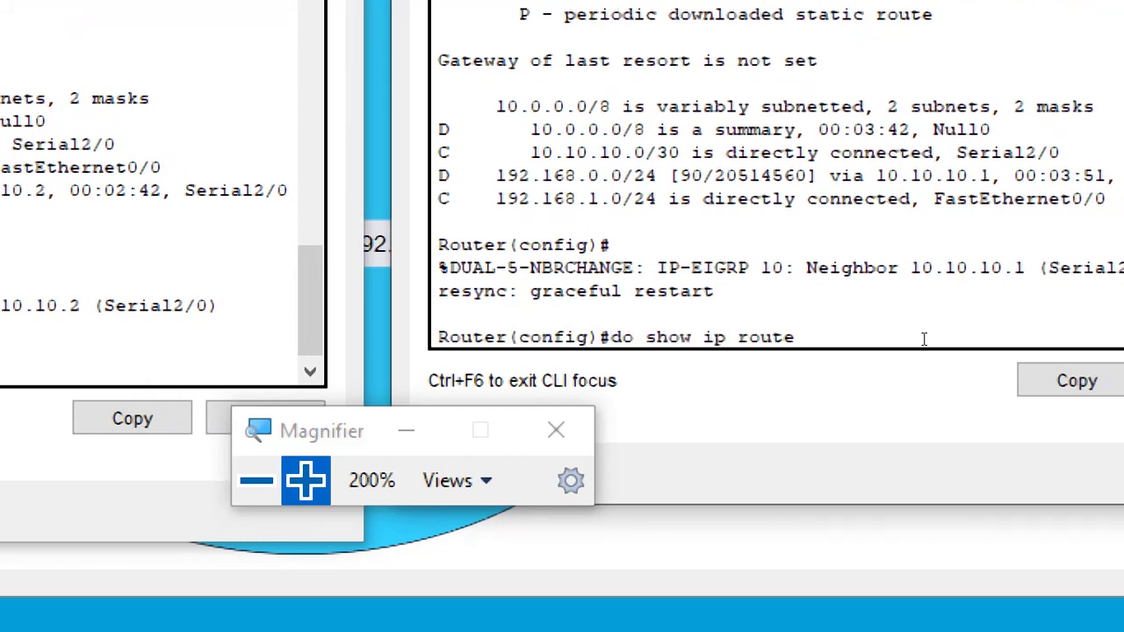
key(Return)
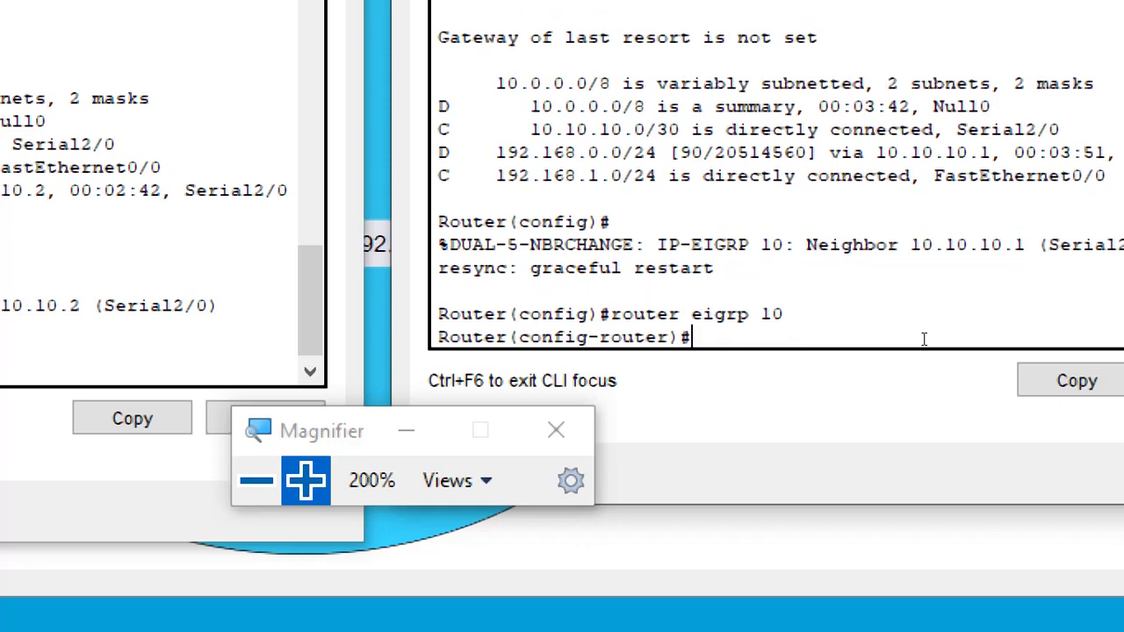
Disable automatic route summarization on Router-2 with "no auto-summary" and return the magnification to 100%
text(no auto-sumary)
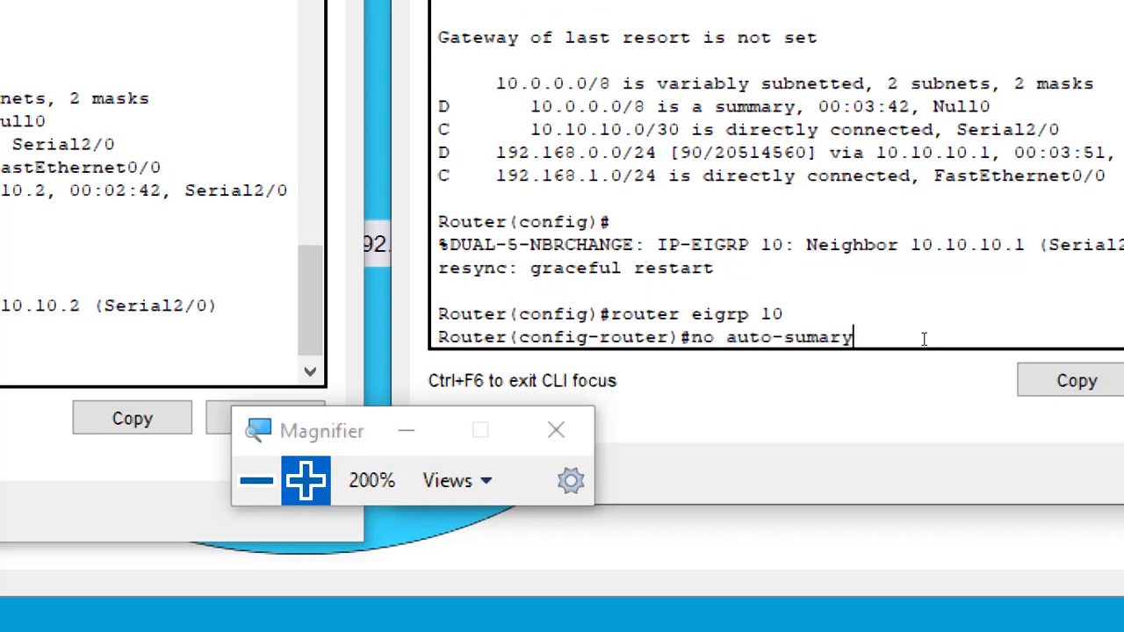
key(BackSpace)
key(BackSpace)
key(BackSpace)
text(mary)
key(Return)
key(Return)
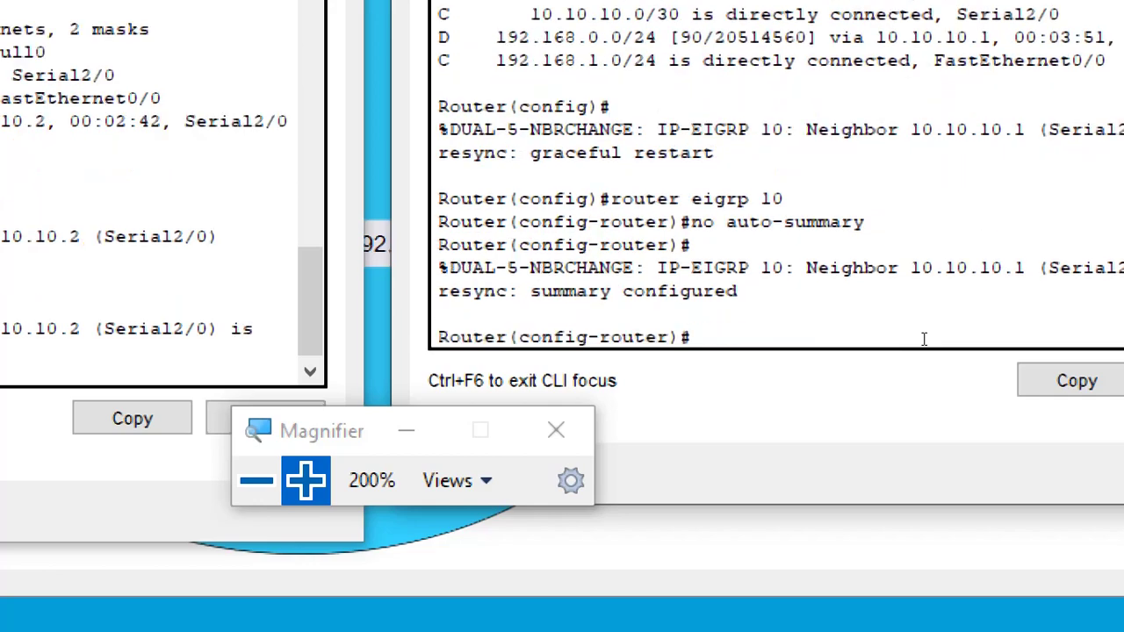
click(256, 481)
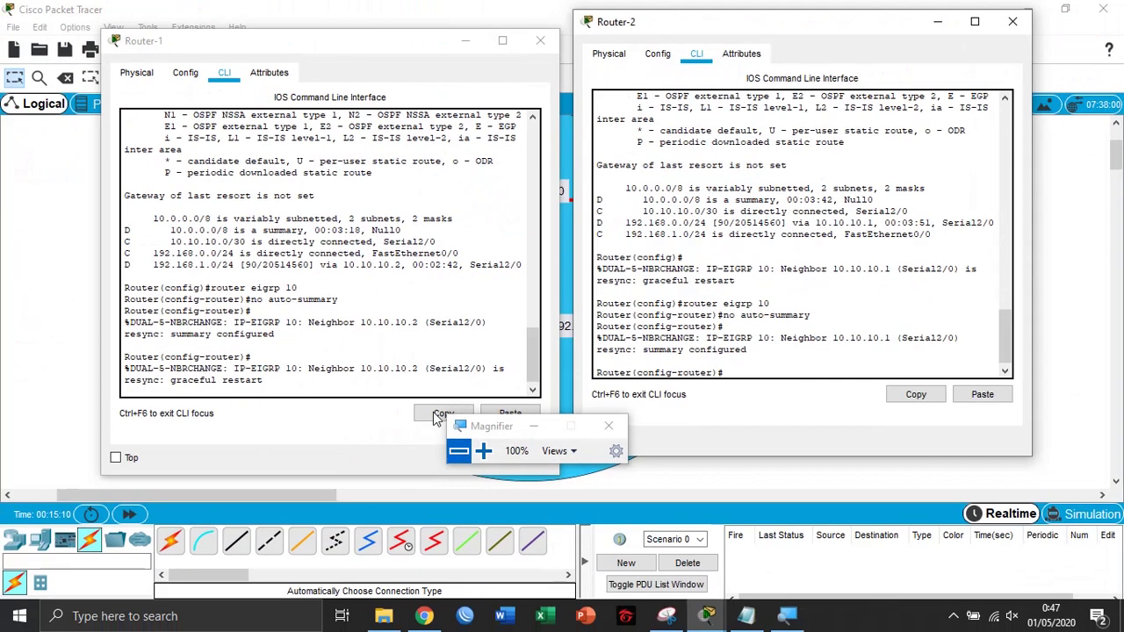
Exit EIGRP configuration mode on Router-1 and display its routing table with "do show ip route" at 200% magnification
drag(305, 378, 178, 380)
click(290, 378)
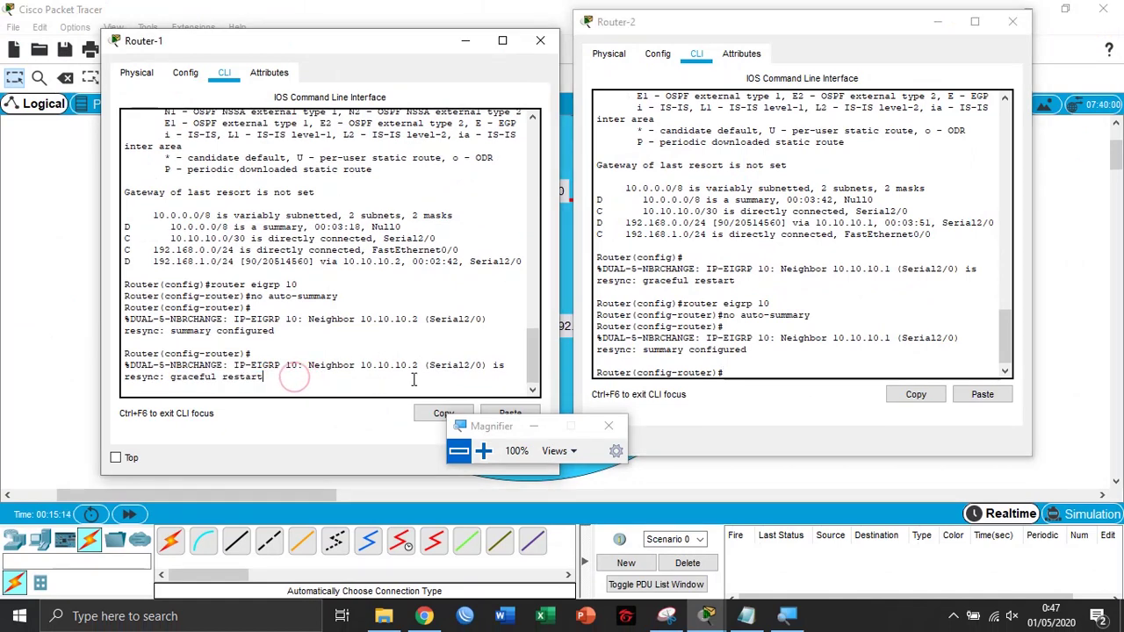
key(Return)
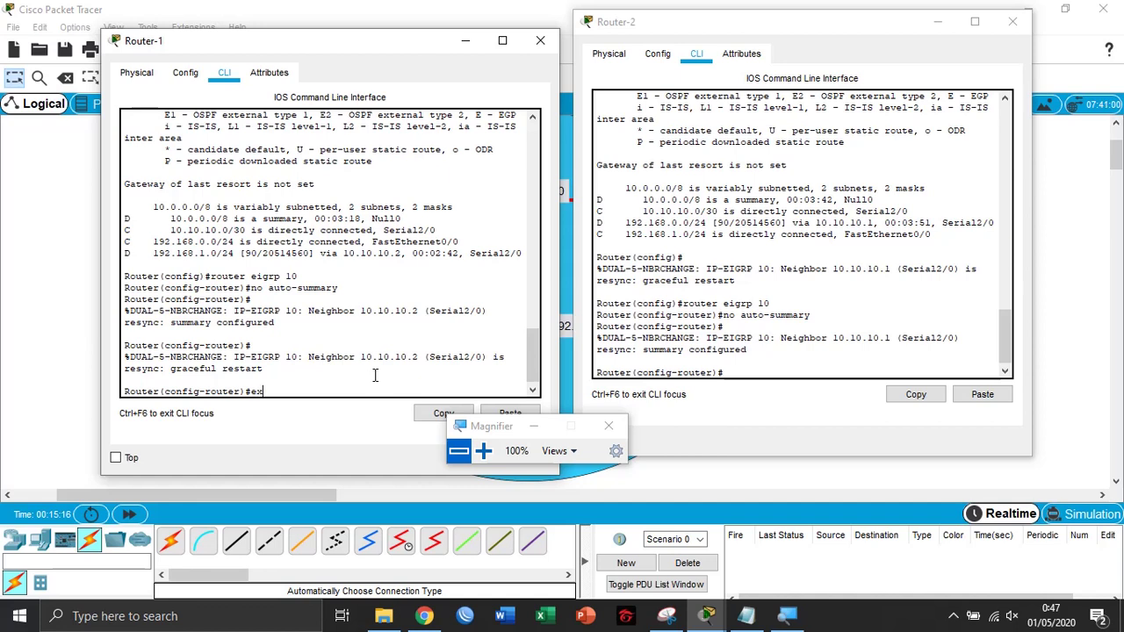
text(ex)
key(Return)
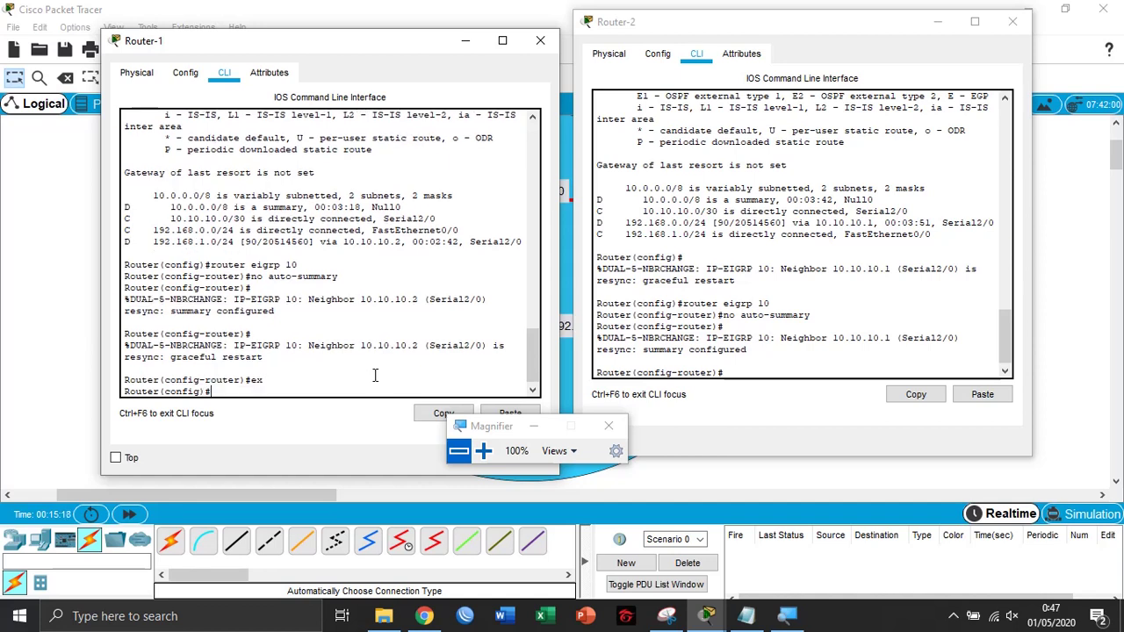
click(483, 450)
text(d)
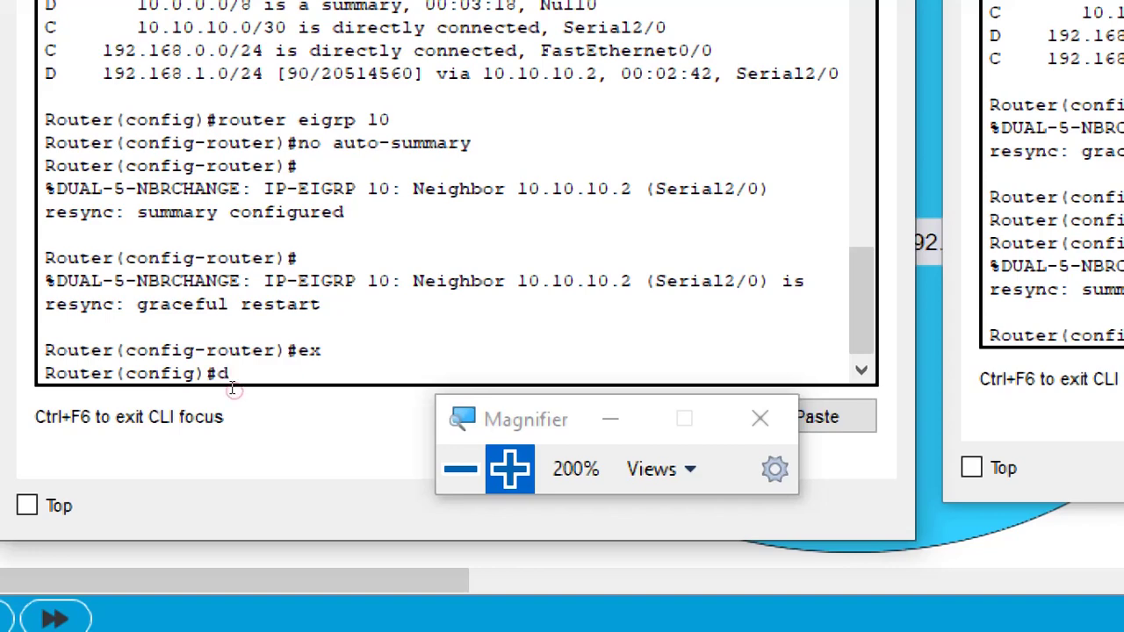
text(o show ip rou)
text(t)
key(Return)
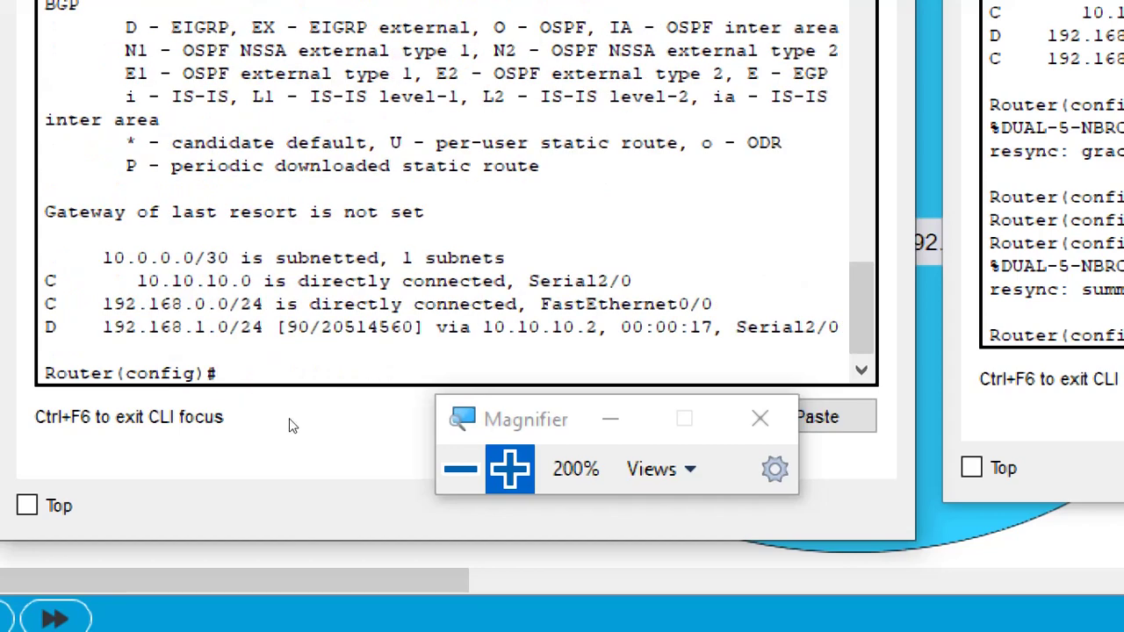
Exit EIGRP configuration mode on Router-2 and display its routing table with "do show ip route"
click(460, 469)
click(738, 360)
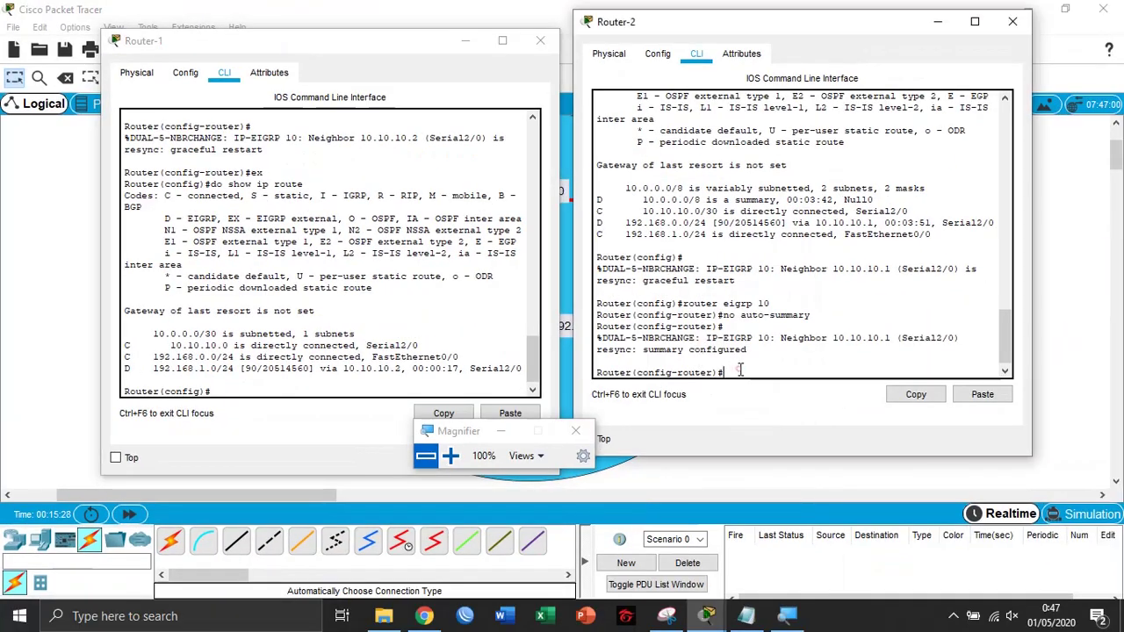
text(ex)
key(Return)
text(do show)
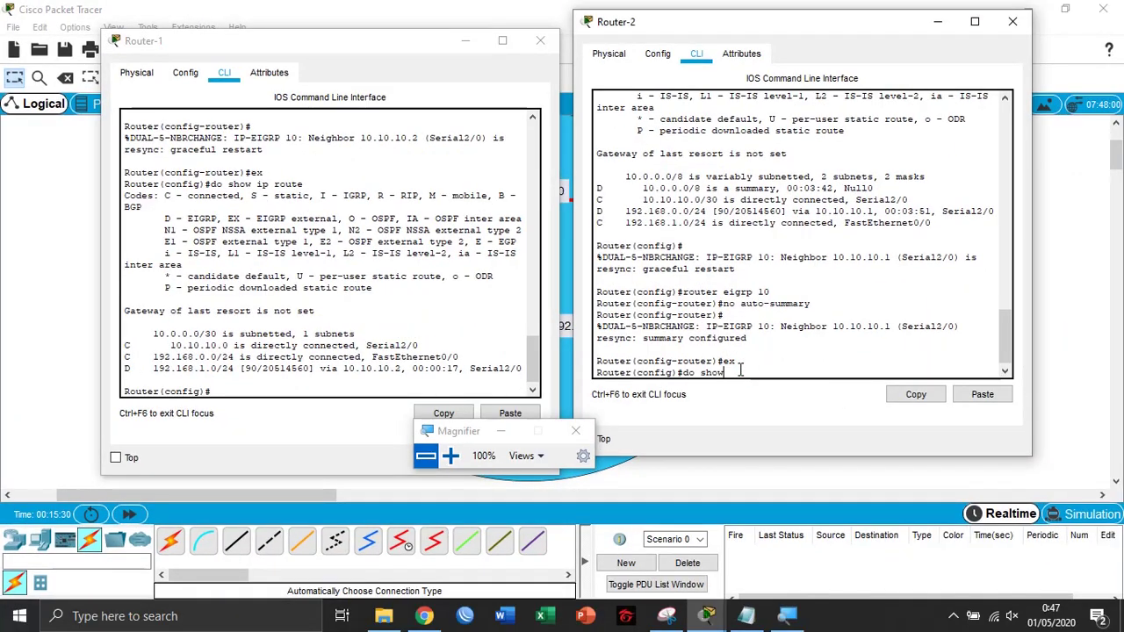
text( ip route)
key(Return)
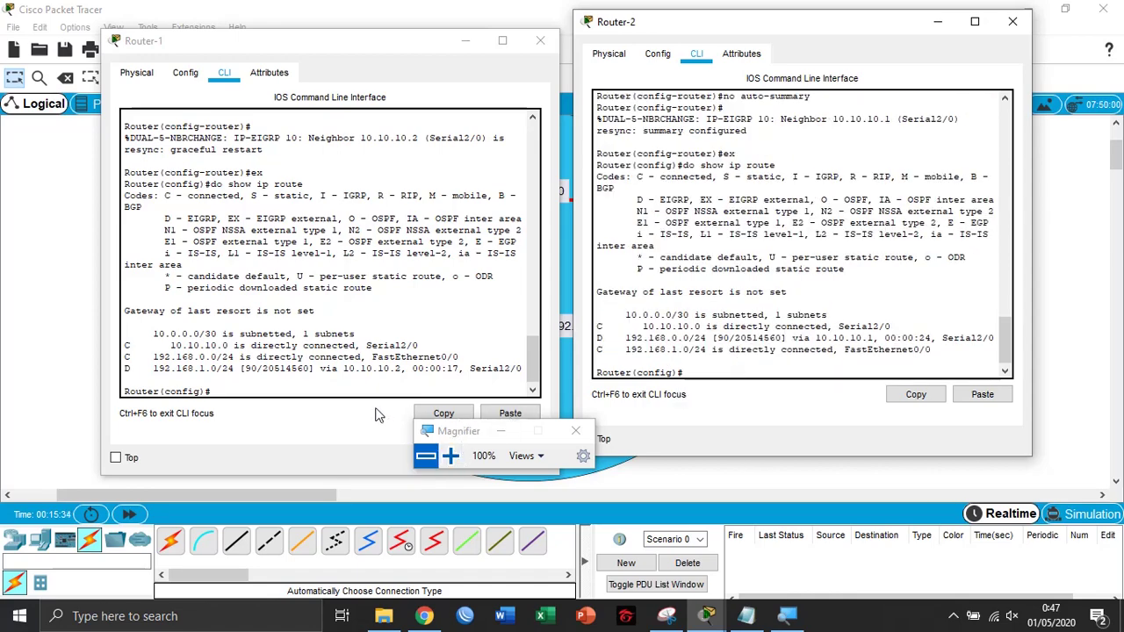
Magnify the Router-1 output to 200% and minimize the Magnifier window so it does not cover the routing table
click(450, 456)
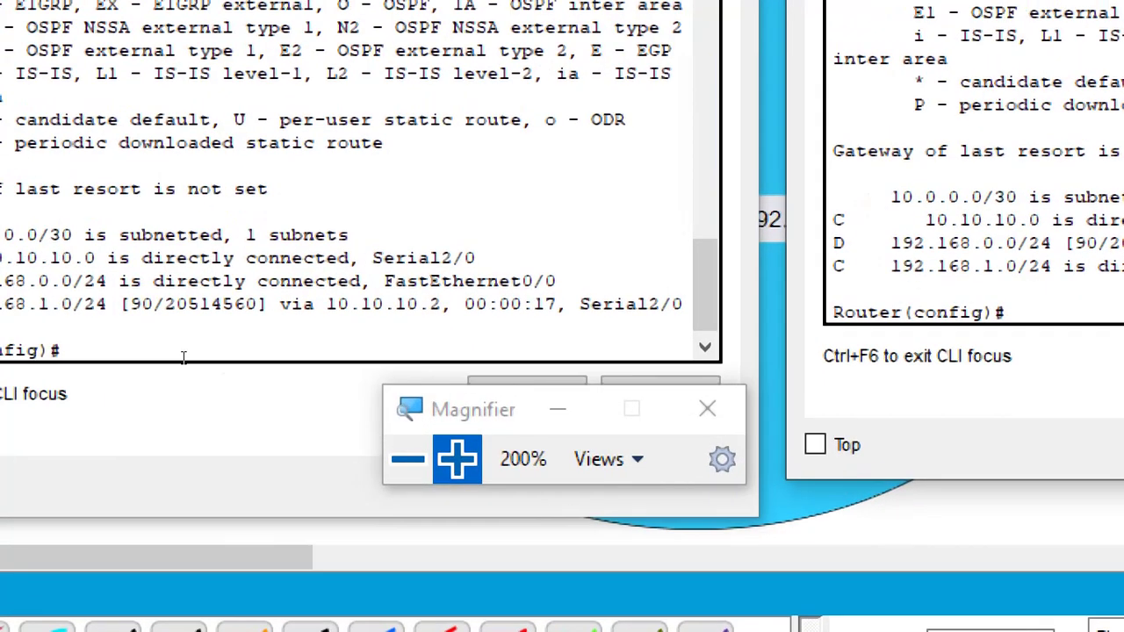
scroll(128, 343, up, 3)
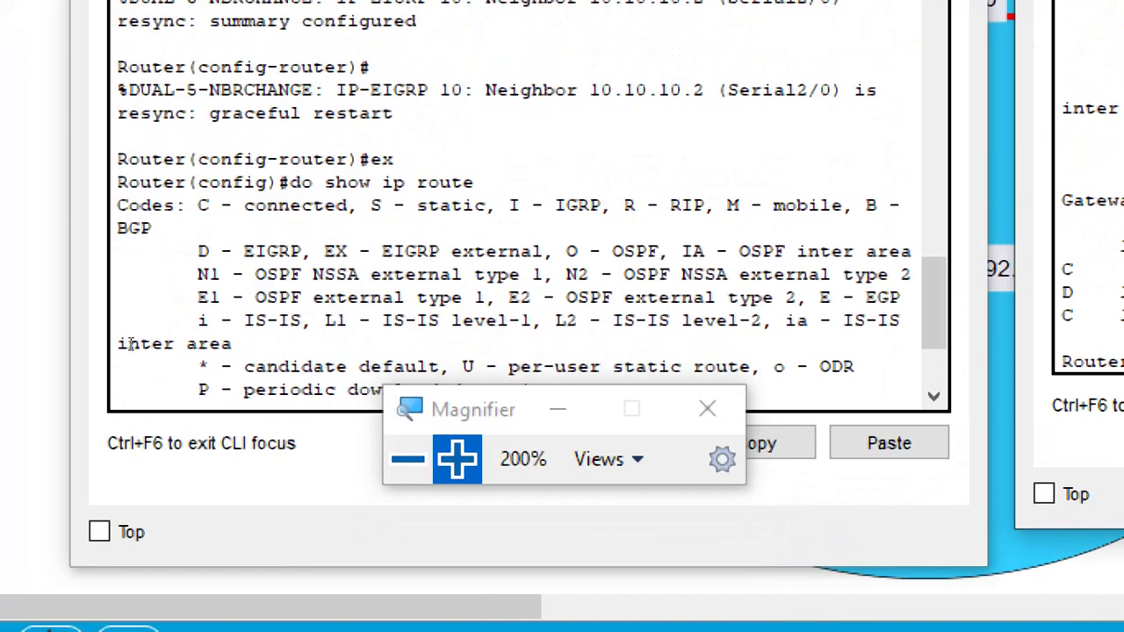
click(407, 458)
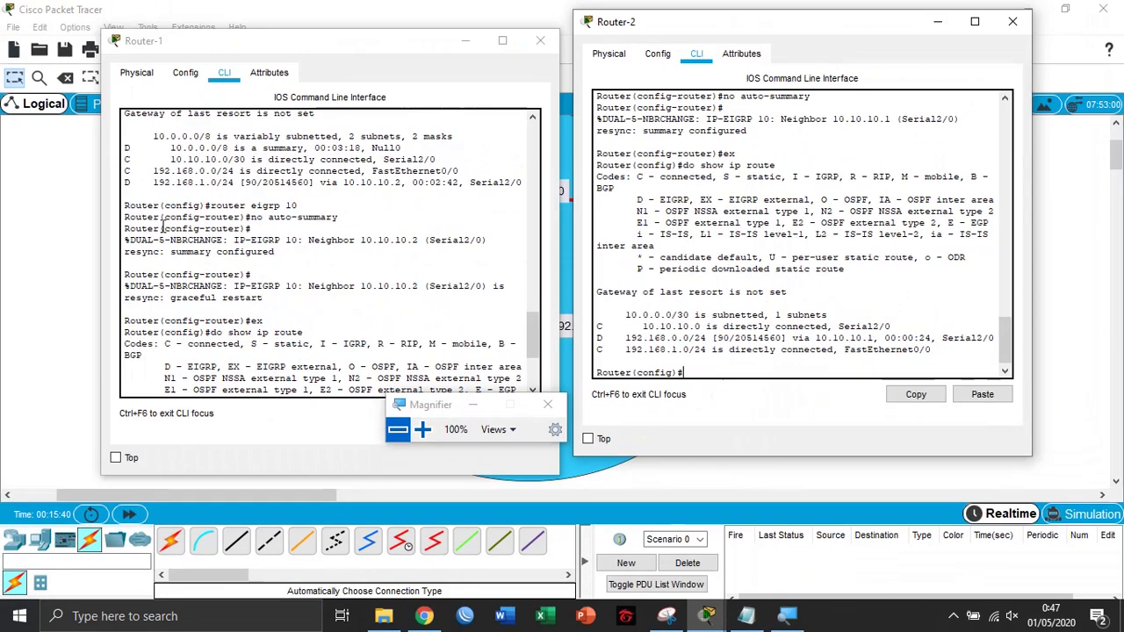
click(473, 405)
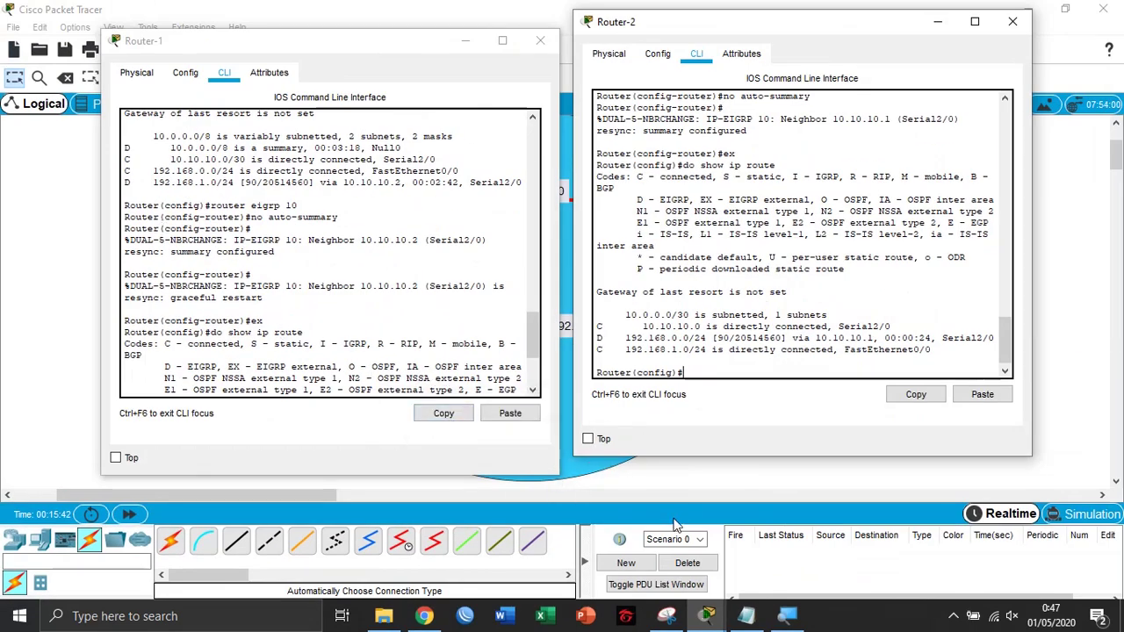
click(790, 620)
click(413, 430)
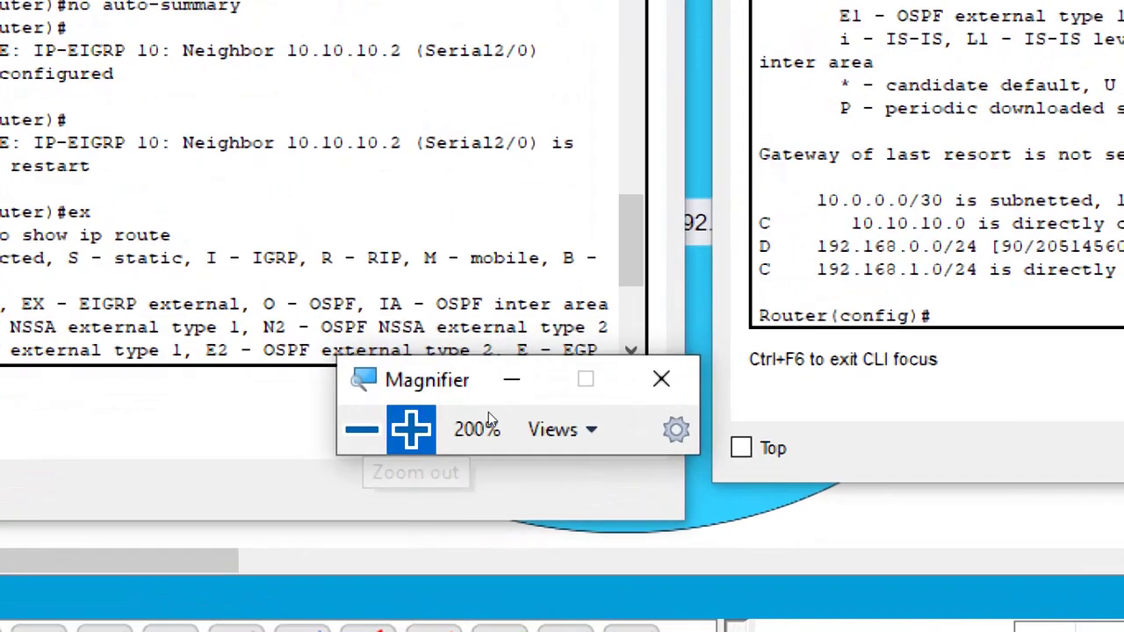
click(511, 384)
Examine the 10.0.0.0/8 summary route in Router-1's routing table from before the "no auto-summary" command
scroll(132, 237, up, 4)
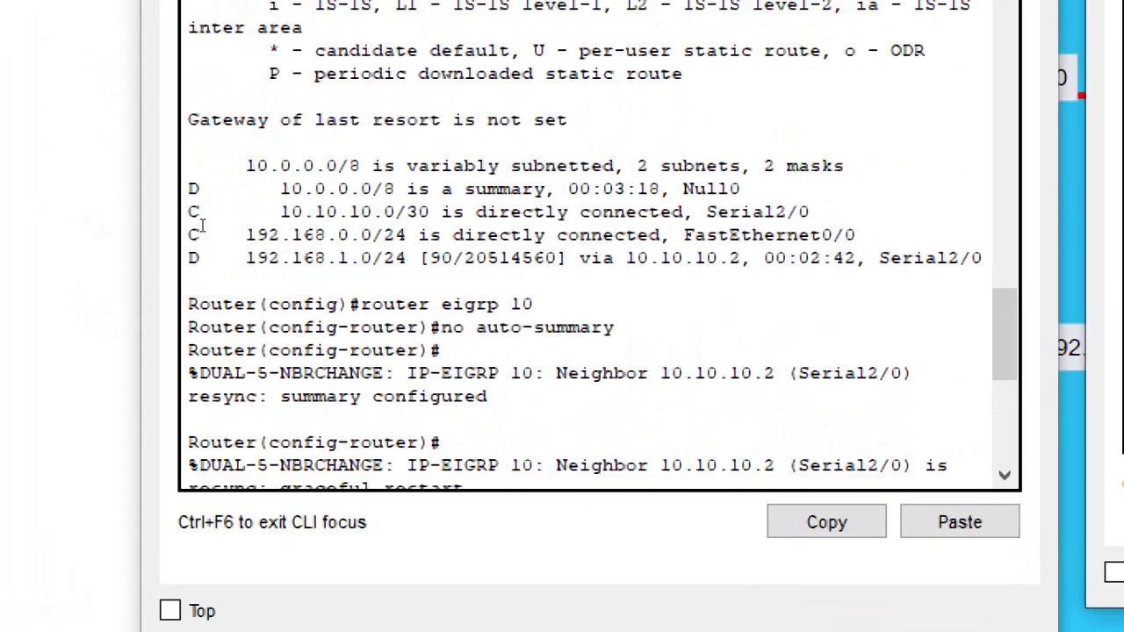
drag(126, 246, 252, 250)
scroll(252, 250, up, 1)
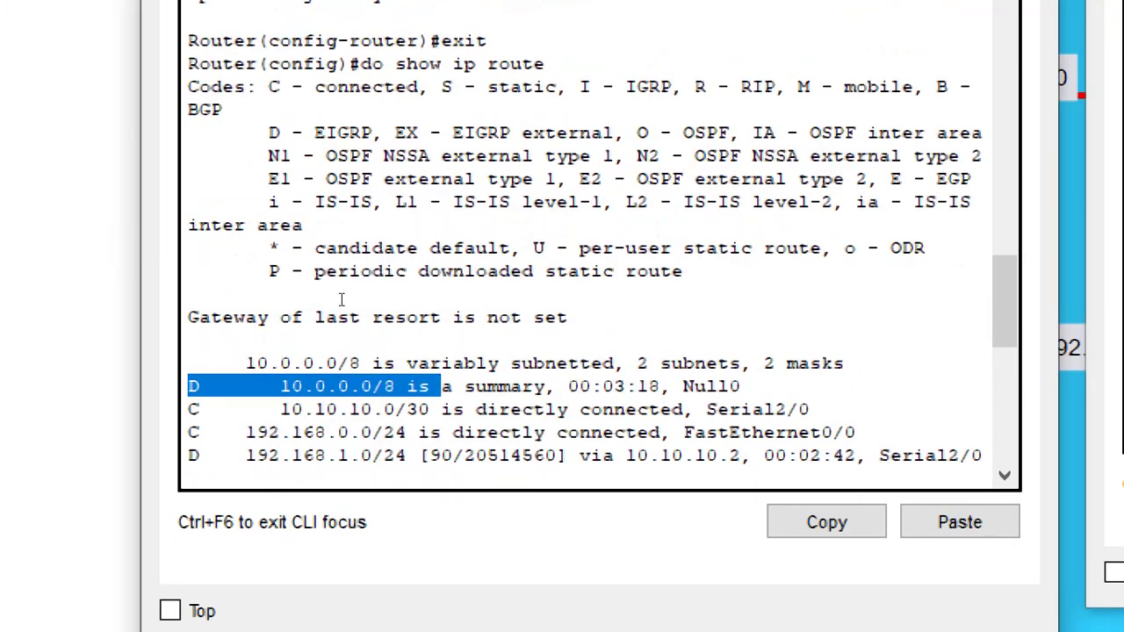
scroll(344, 303, up, 1)
scroll(344, 303, down, 2)
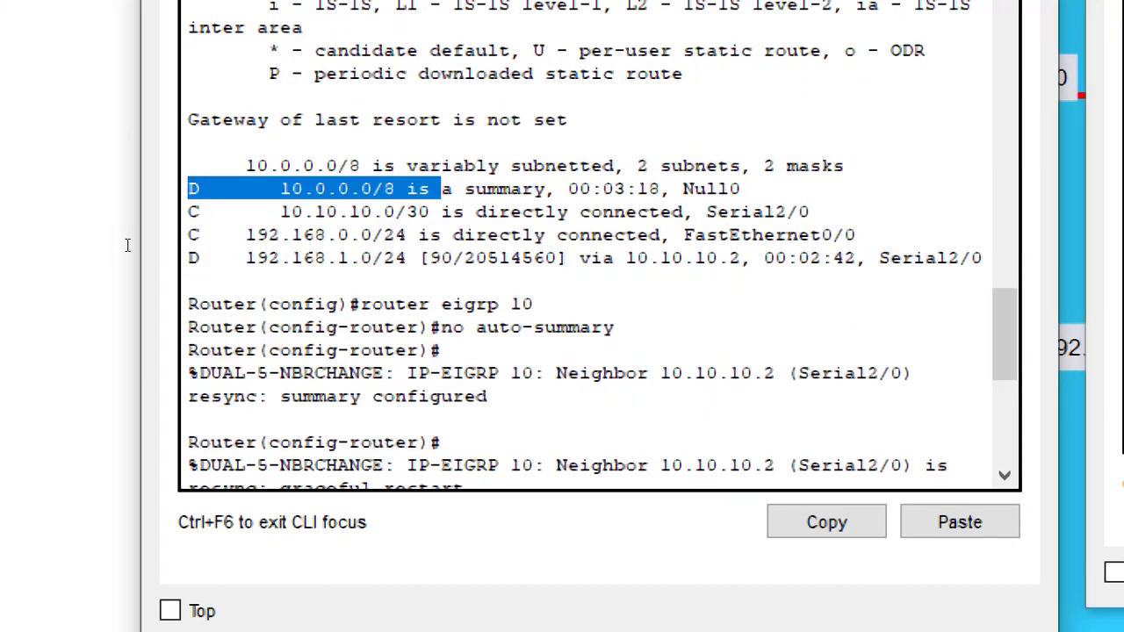
click(125, 244)
drag(126, 244, 219, 244)
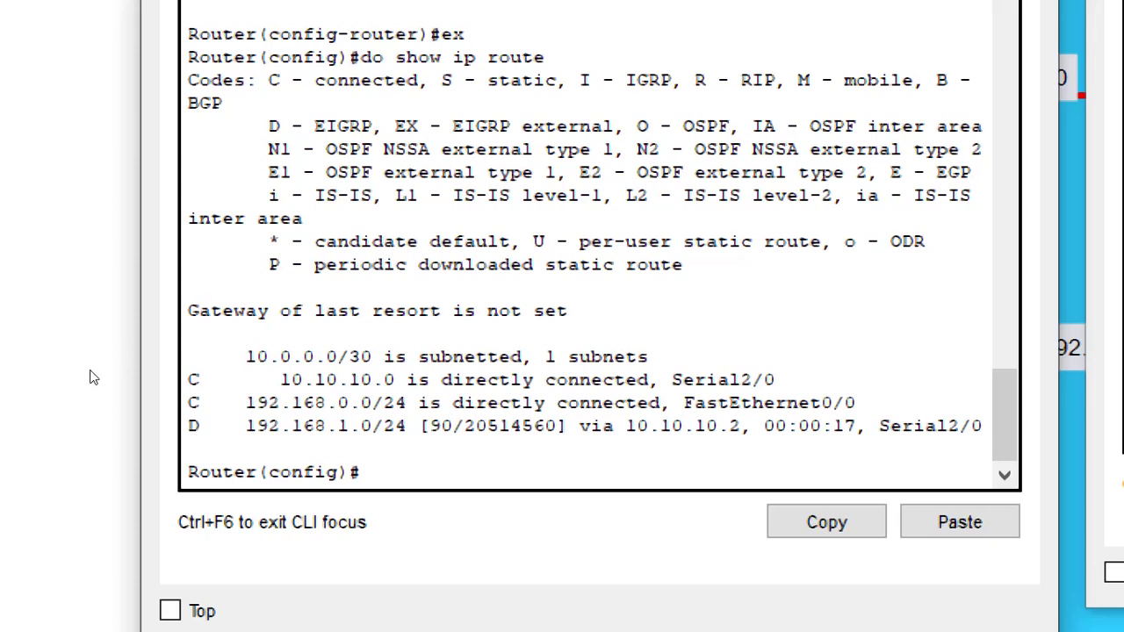
Compare the route entries in Router-1's routing tables from before and after disabling automatic summarization
drag(124, 330, 214, 330)
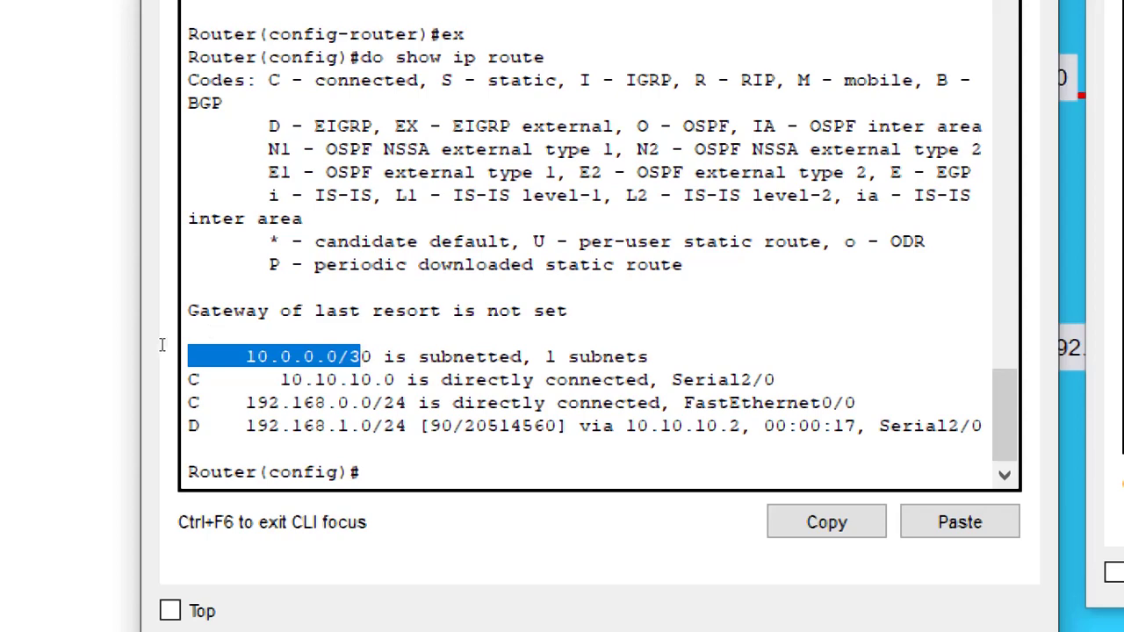
drag(123, 342, 984, 426)
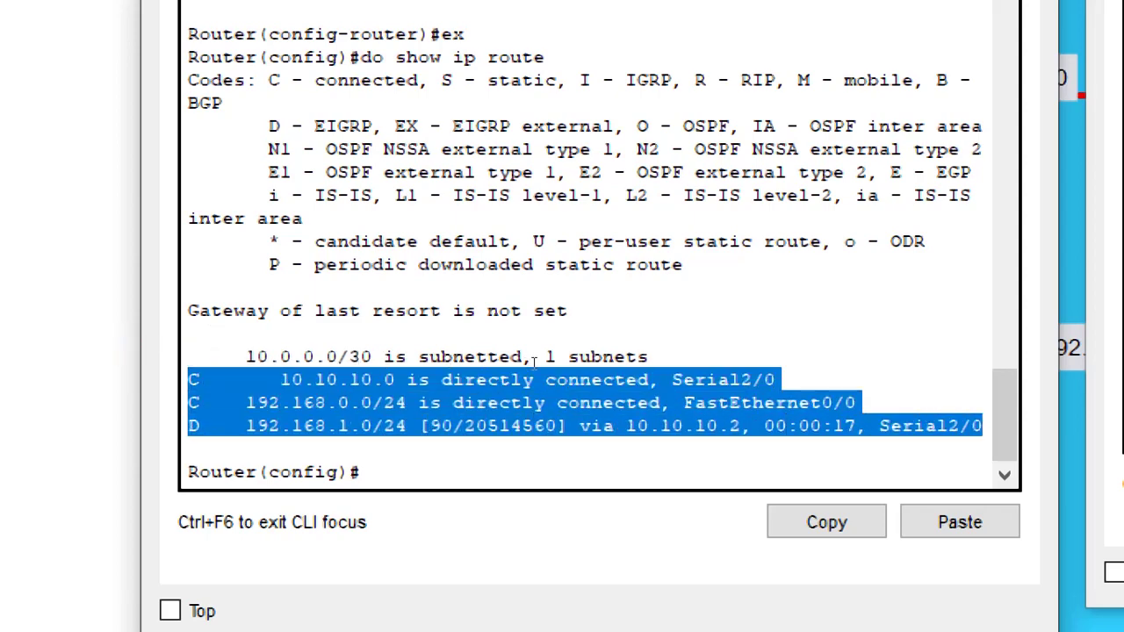
scroll(180, 313, up, 6)
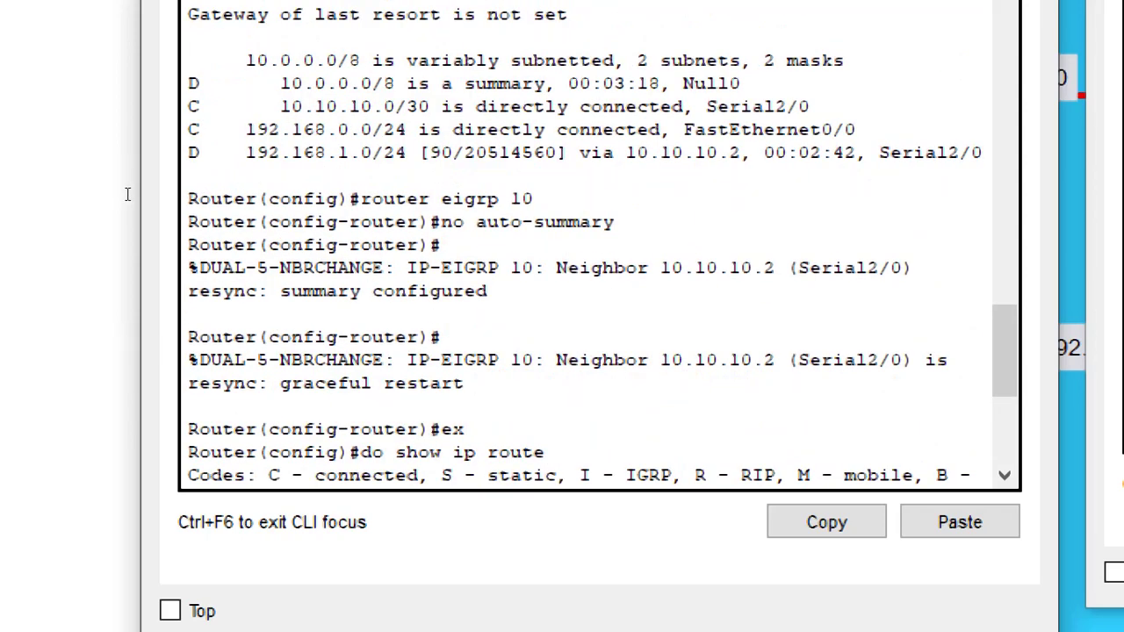
drag(187, 83, 982, 152)
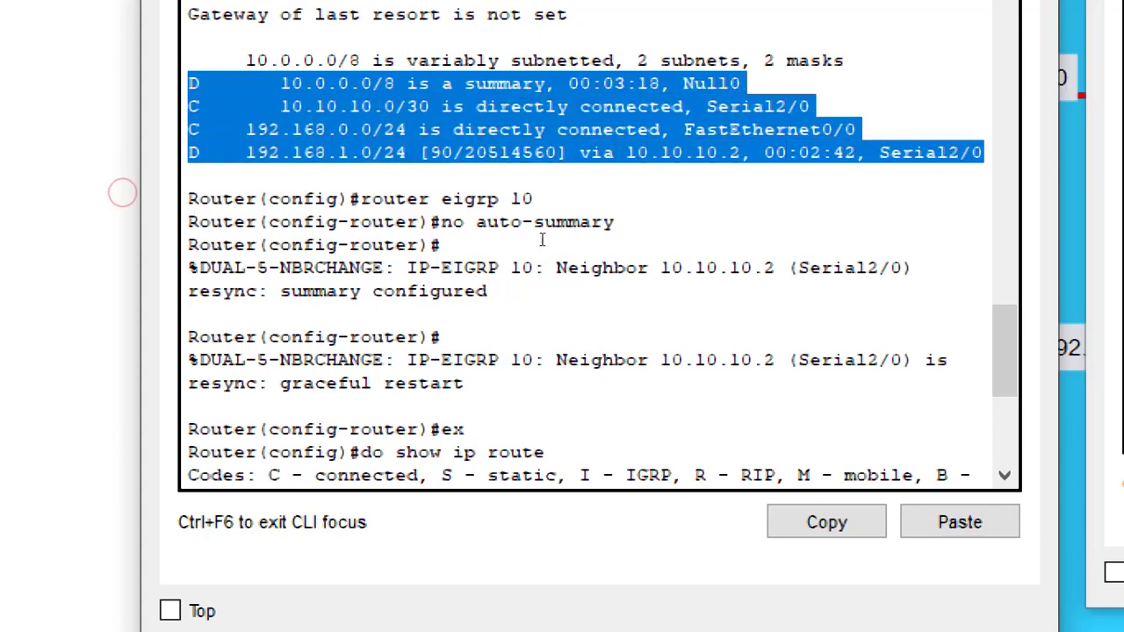
scroll(211, 297, down, 6)
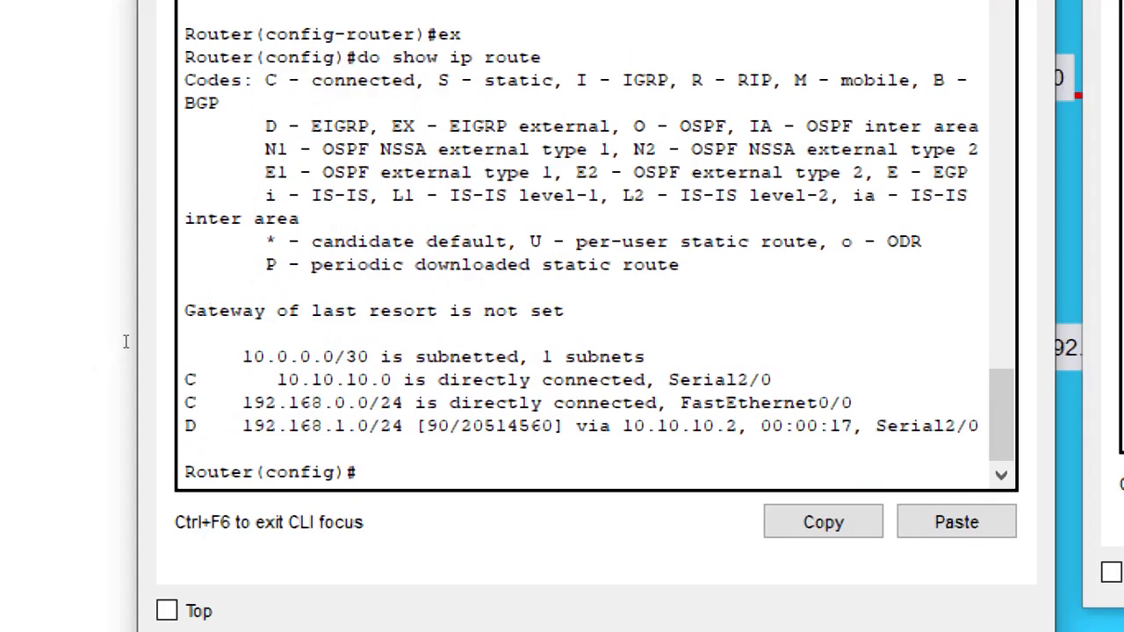
drag(187, 379, 981, 431)
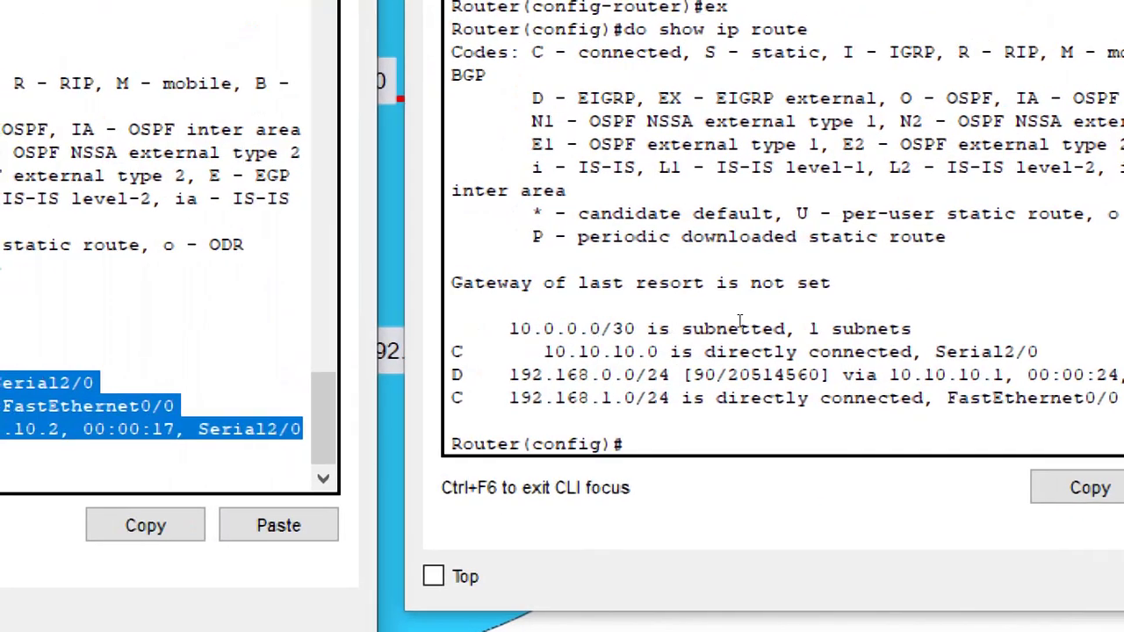
Review Router-2's earlier output and its latest routing table following the "no auto-summary" command
scroll(547, 313, up, 5)
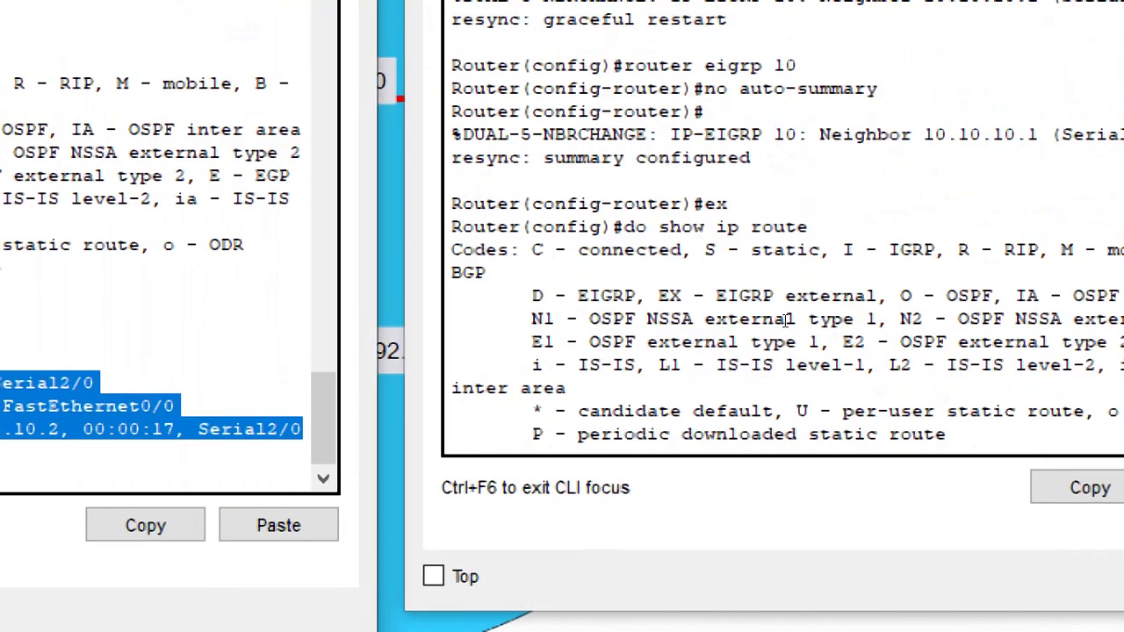
scroll(547, 312, up, 3)
scroll(784, 321, down, 6)
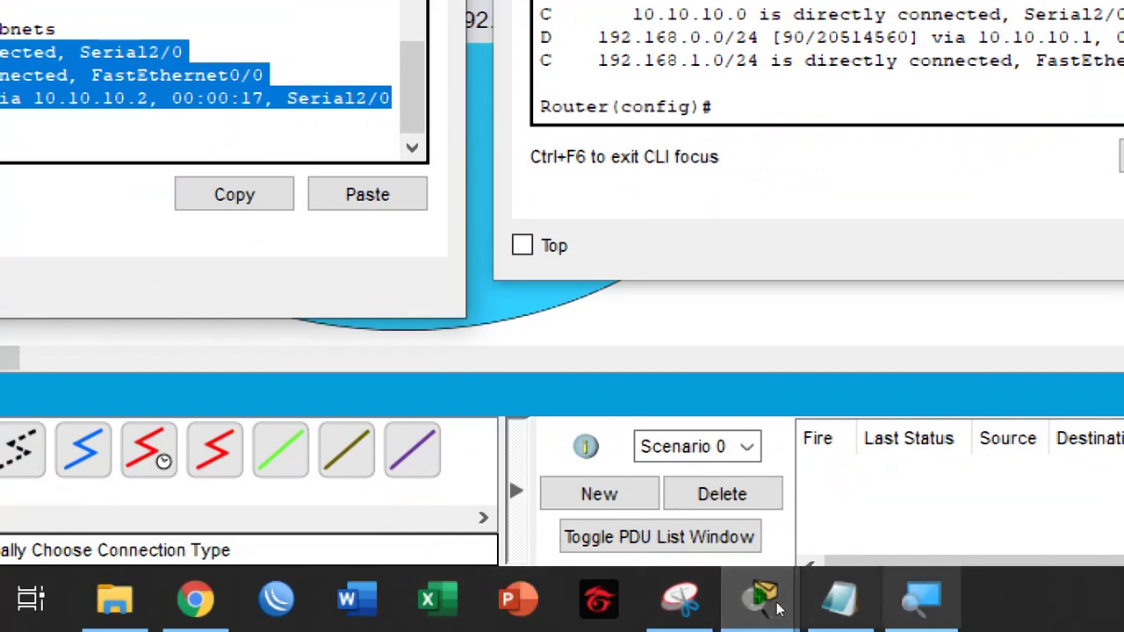
Return the screen magnification to 100% and dismiss the Router-1 and Router-2 windows so the whole topology is uncovered
click(922, 599)
click(364, 500)
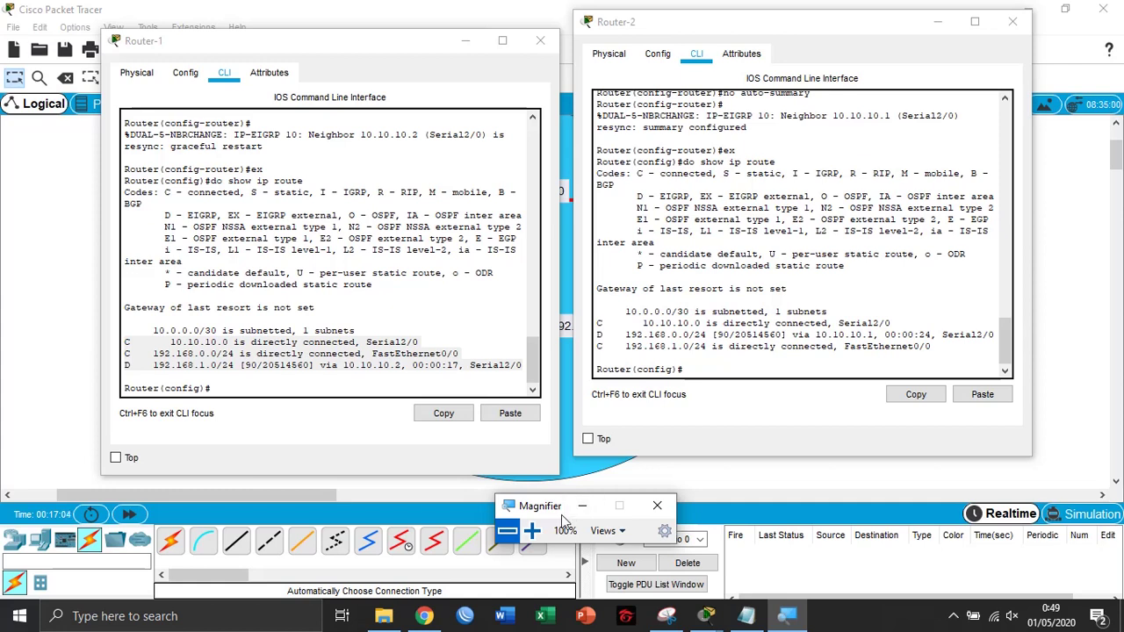
click(525, 533)
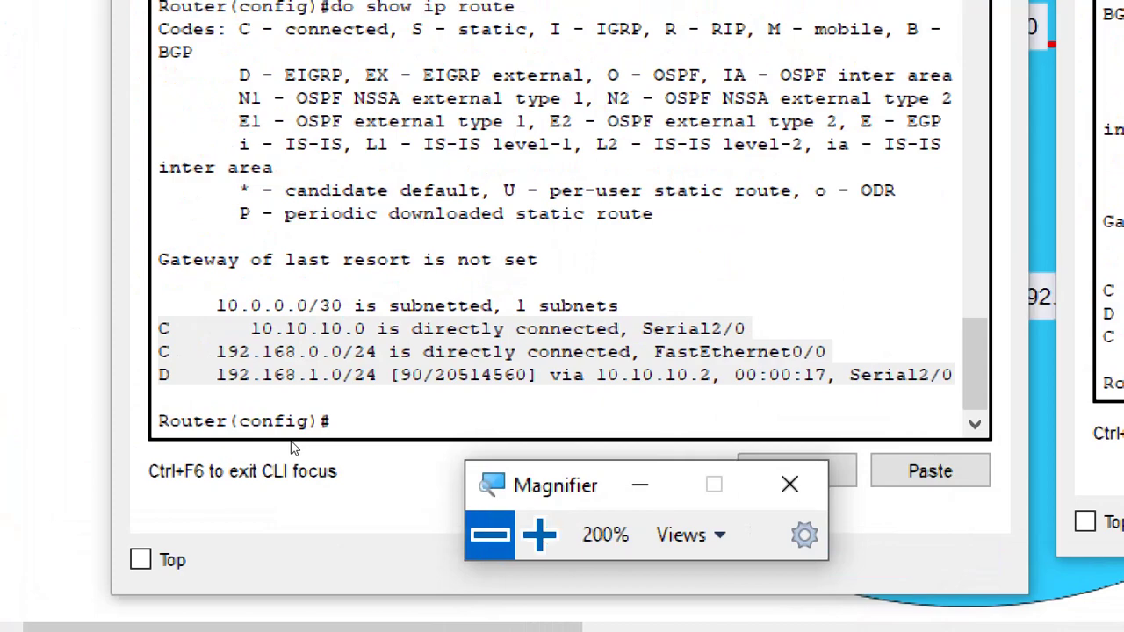
click(490, 534)
click(440, 420)
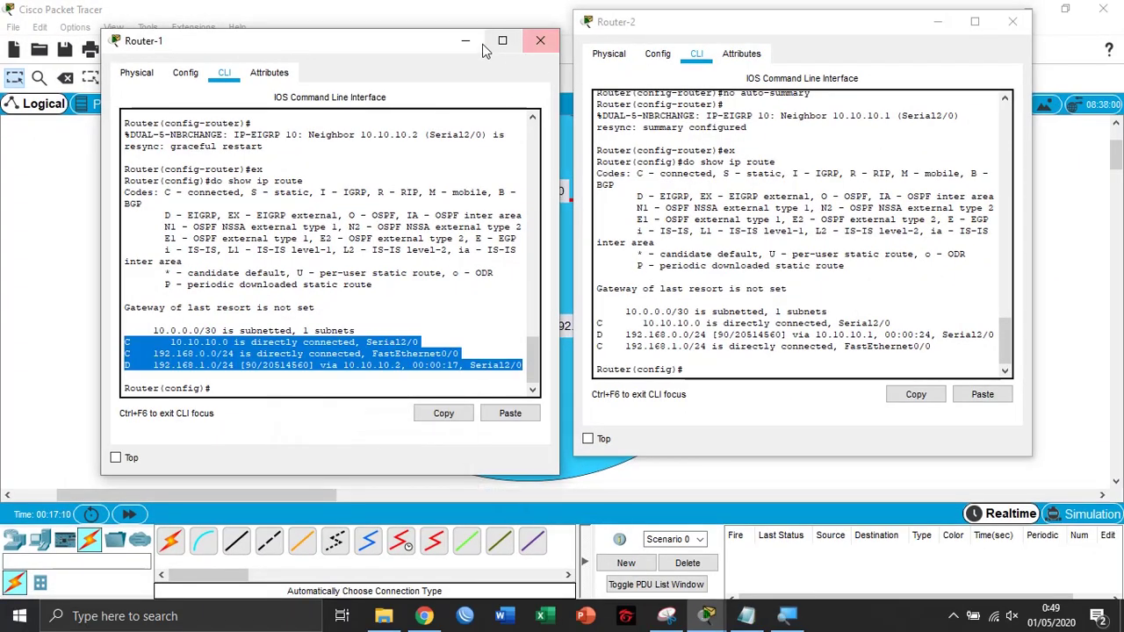
click(540, 40)
click(936, 24)
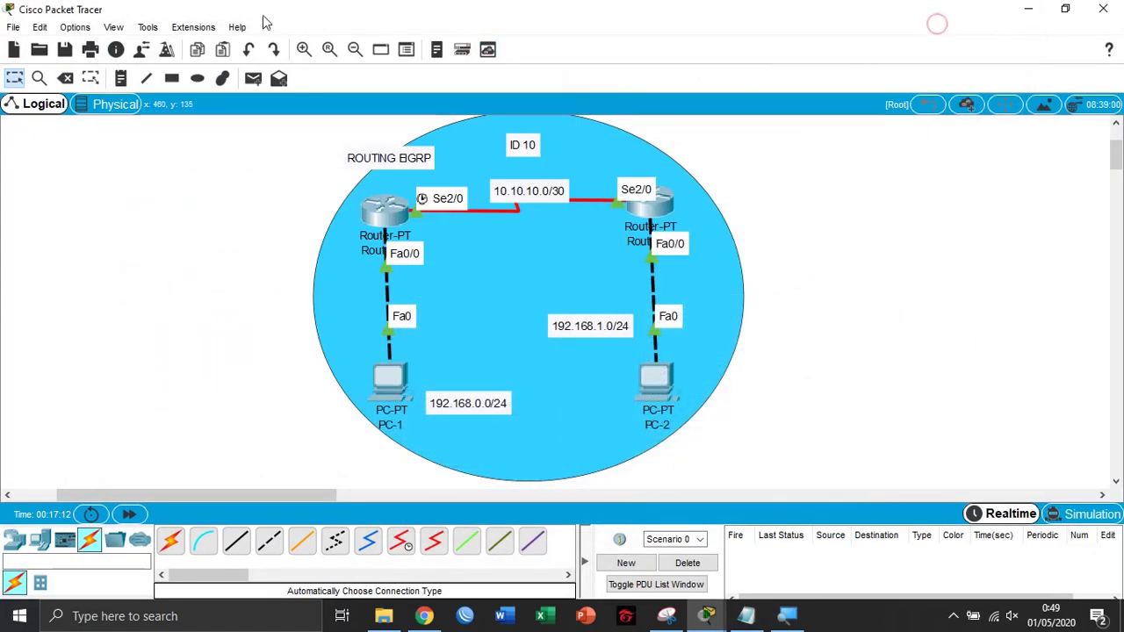
Send a simple PDU from PC-1 to PC-2 to test connectivity, and delete the test from Scenario 0
click(254, 78)
click(391, 378)
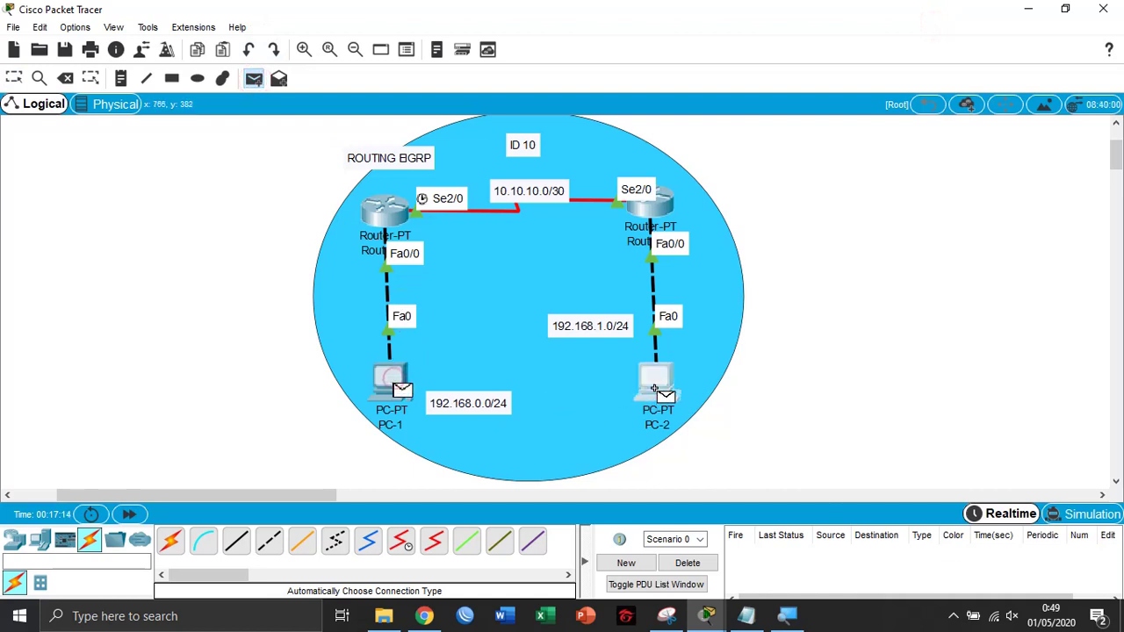
click(656, 382)
click(707, 566)
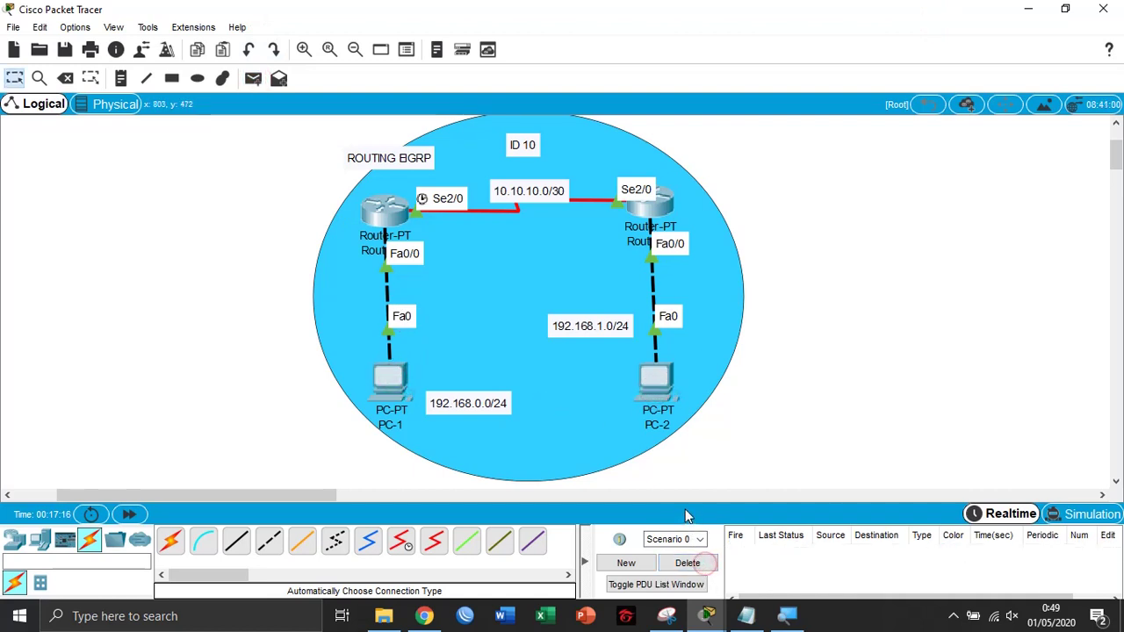